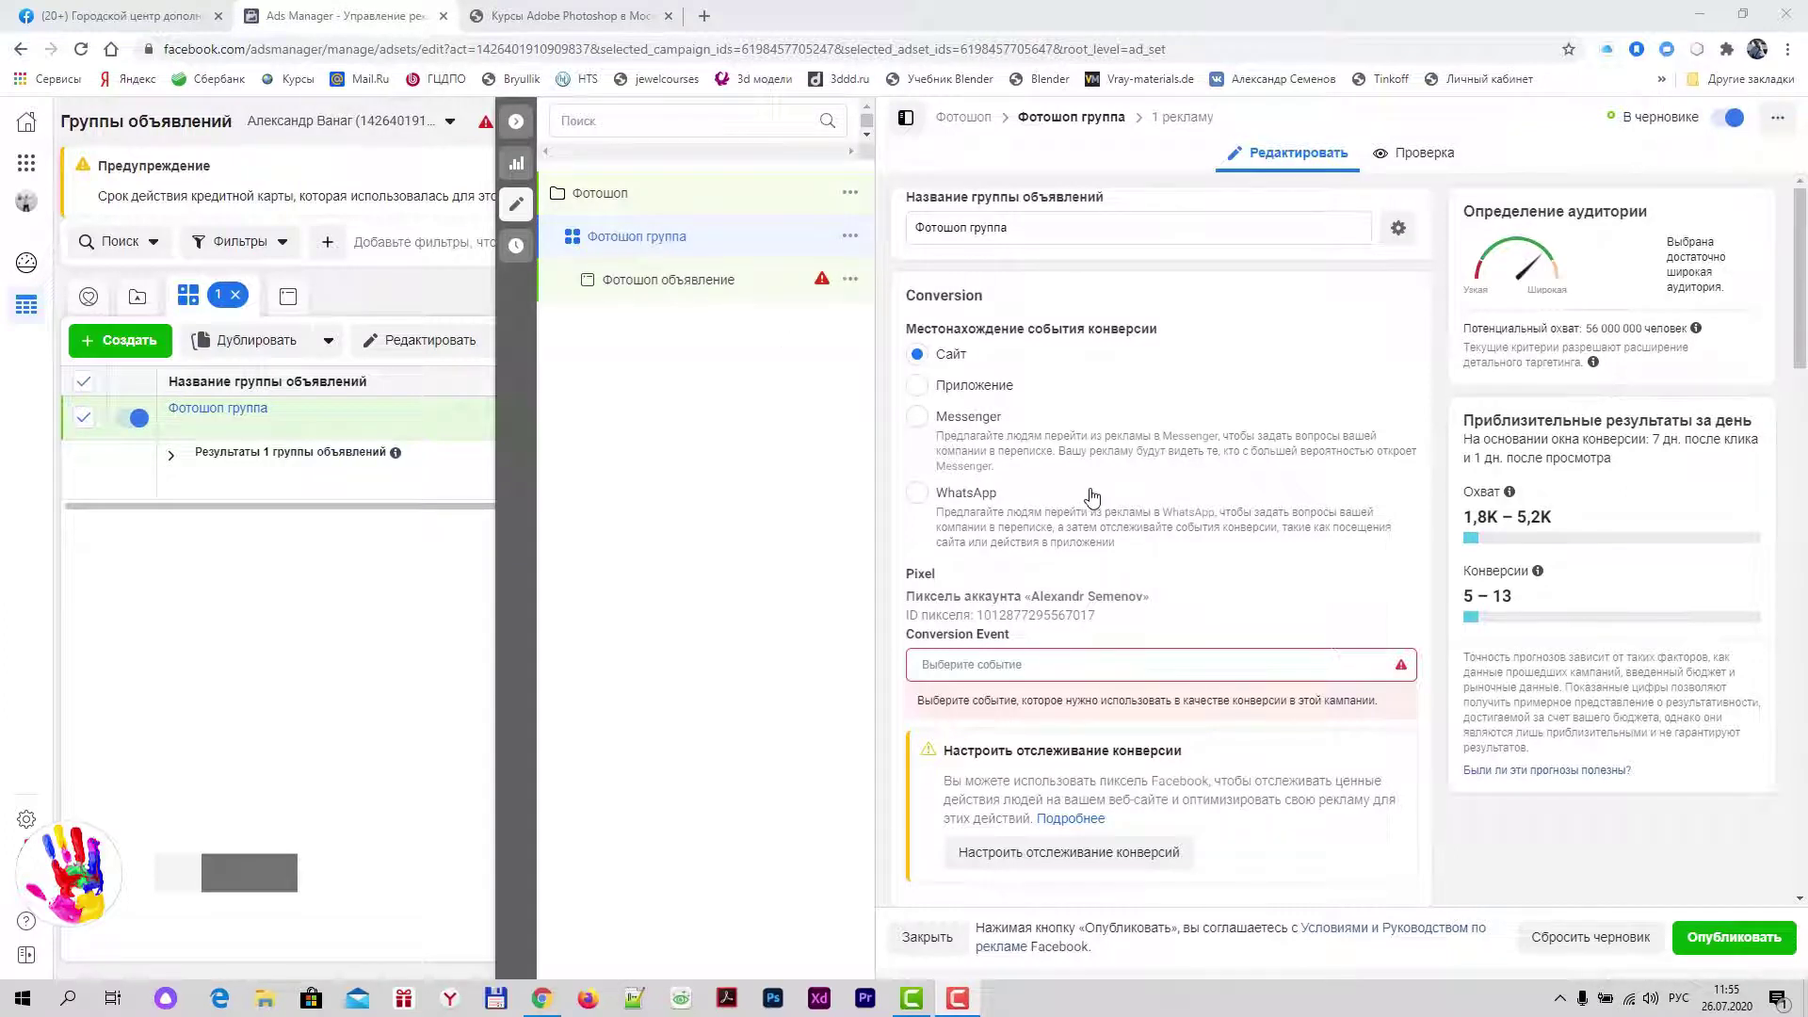
Step: Choose Лид as the conversion event for the ad group's pixel
scroll(894, 395, "down", 1)
scroll(941, 391, "down", 3)
scroll(1075, 381, "up", 1)
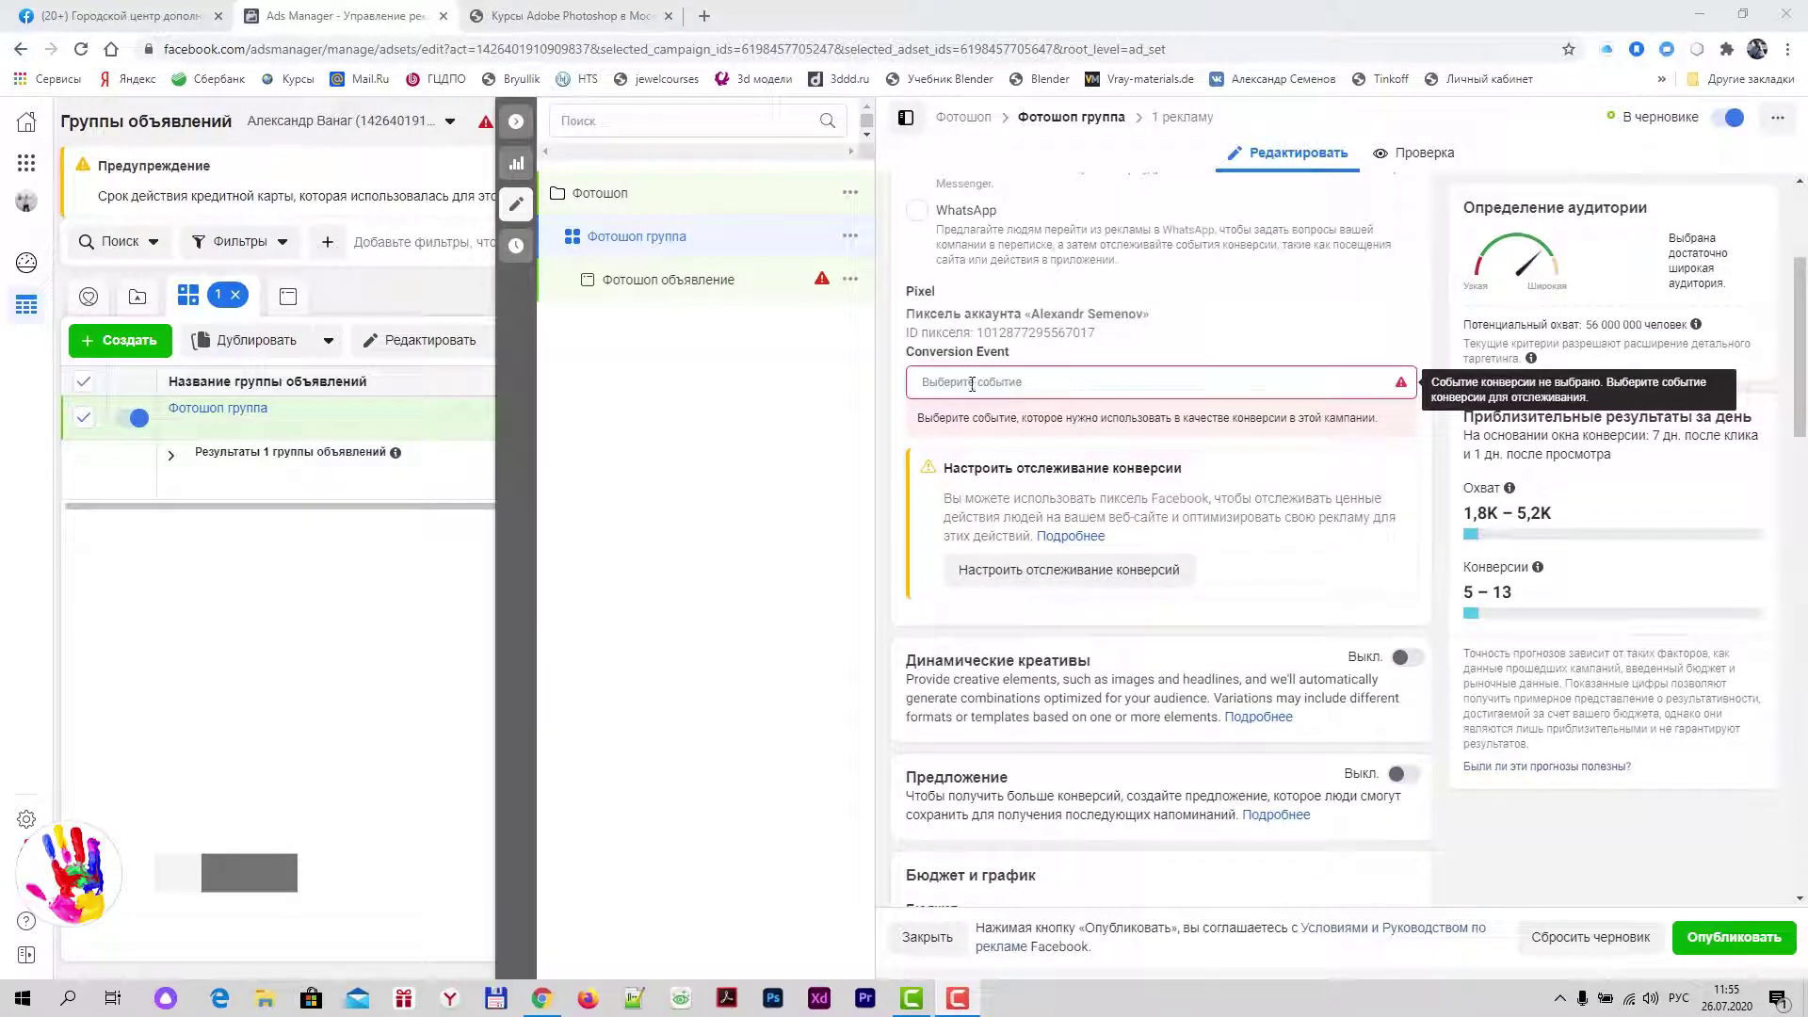
left_click(1035, 381)
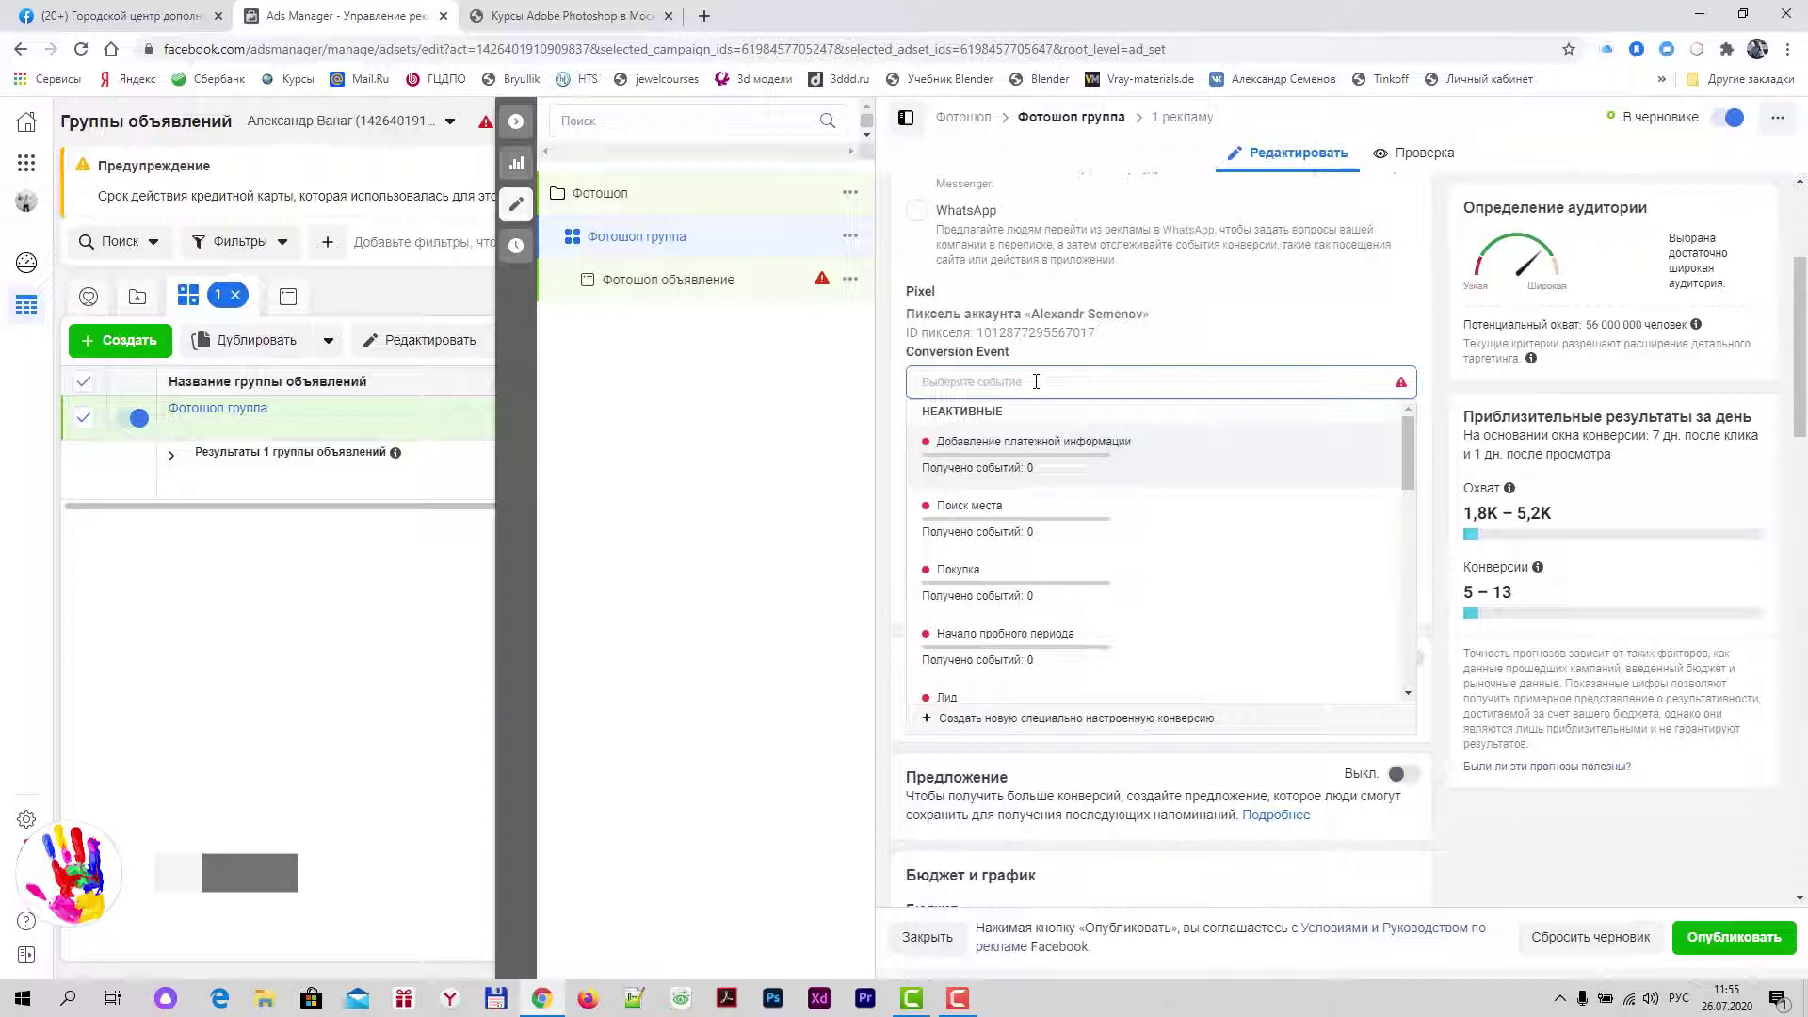
scroll(1040, 499, "down", 2)
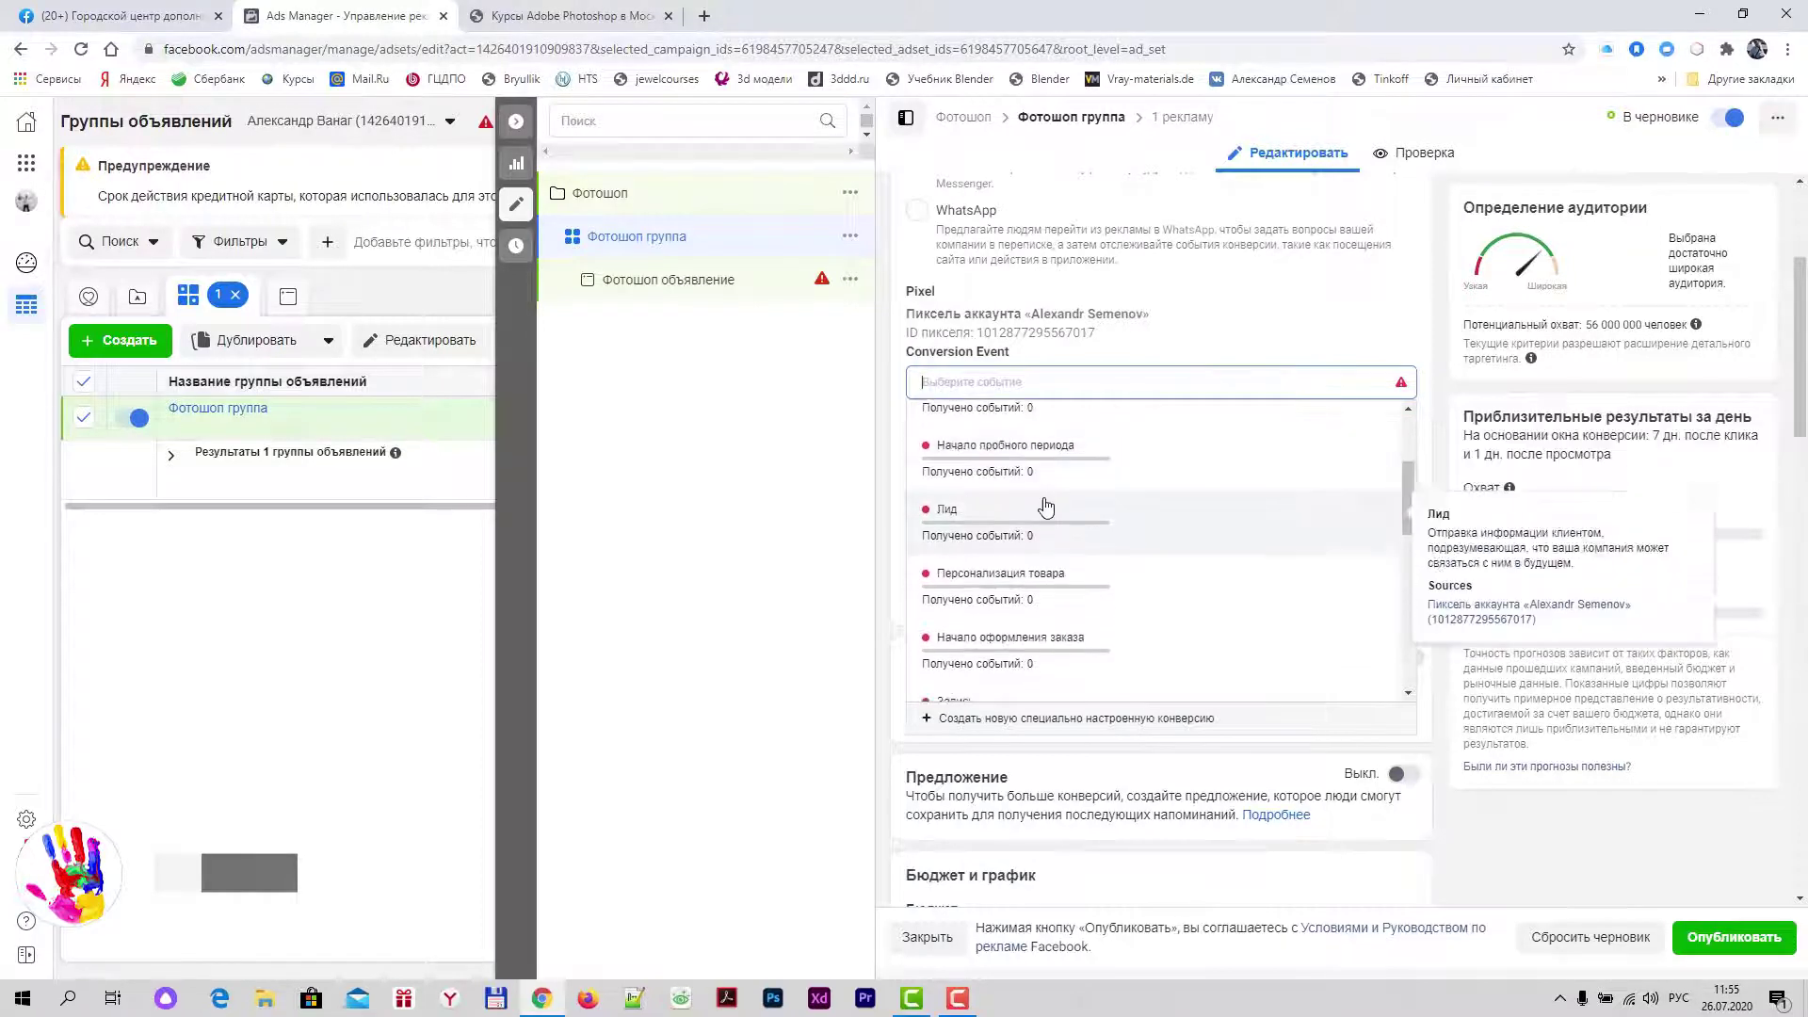
left_click(953, 519)
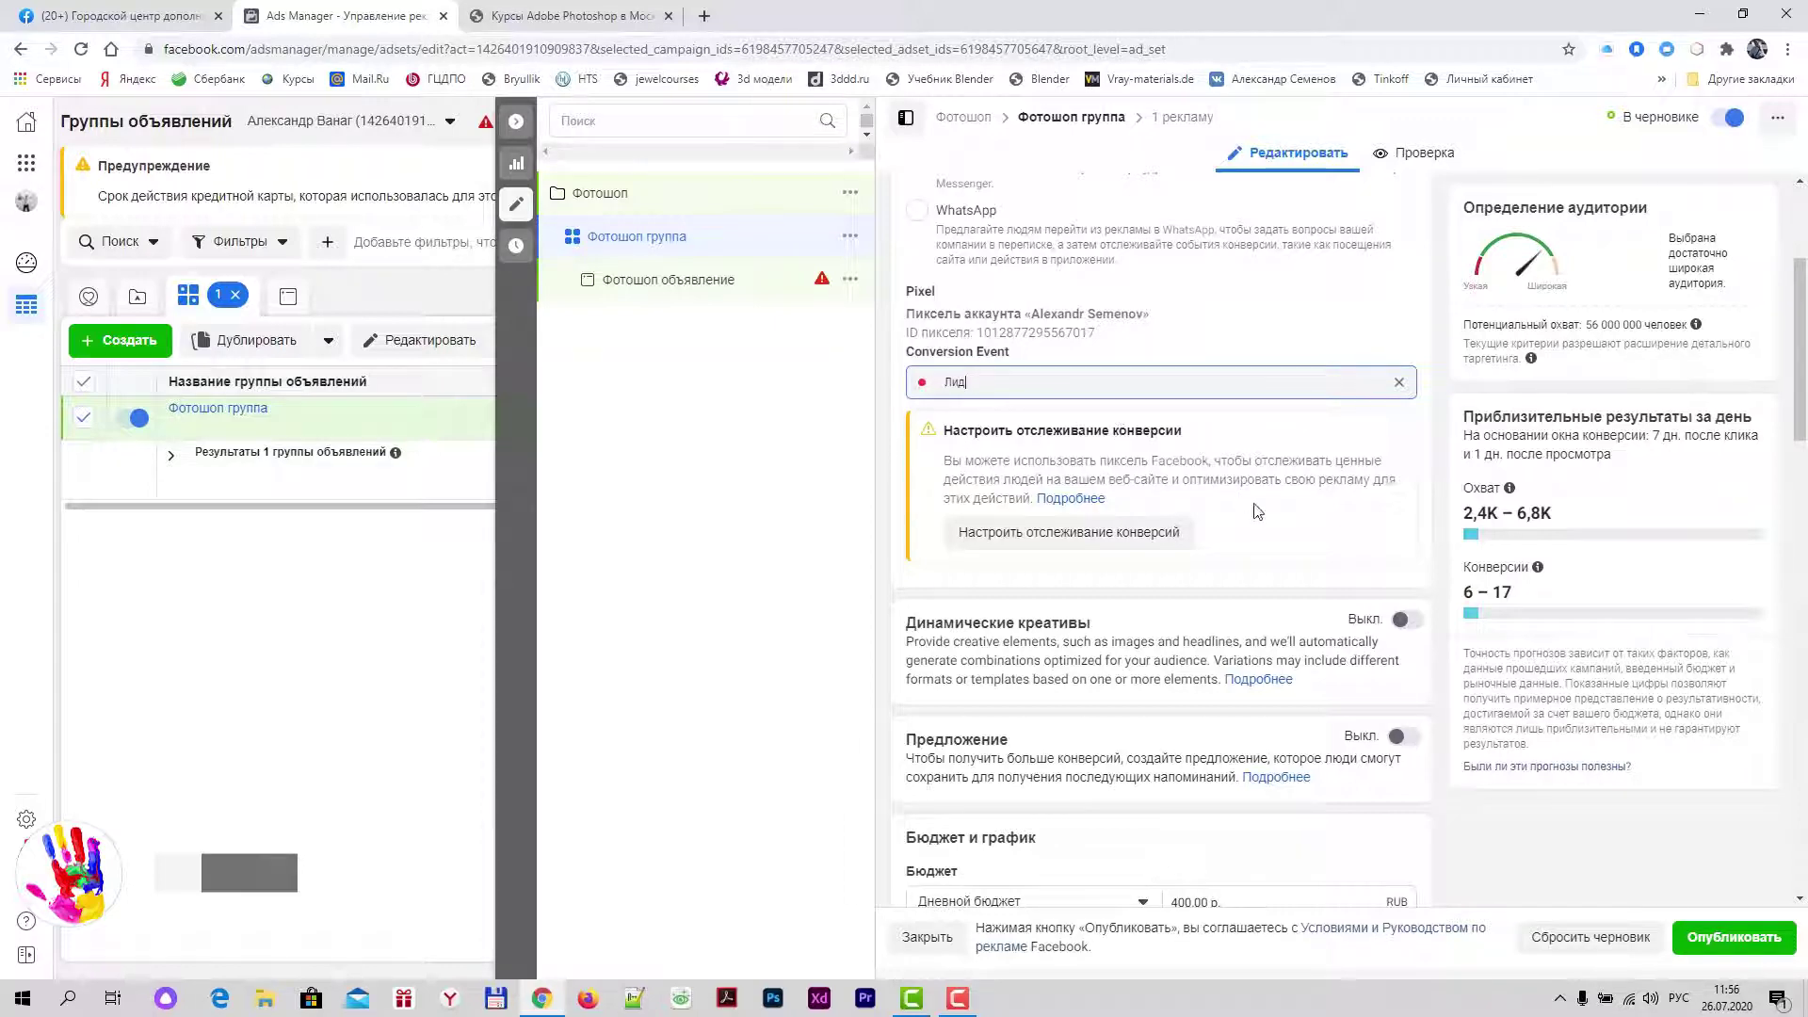
scroll(1257, 511, "up", 1)
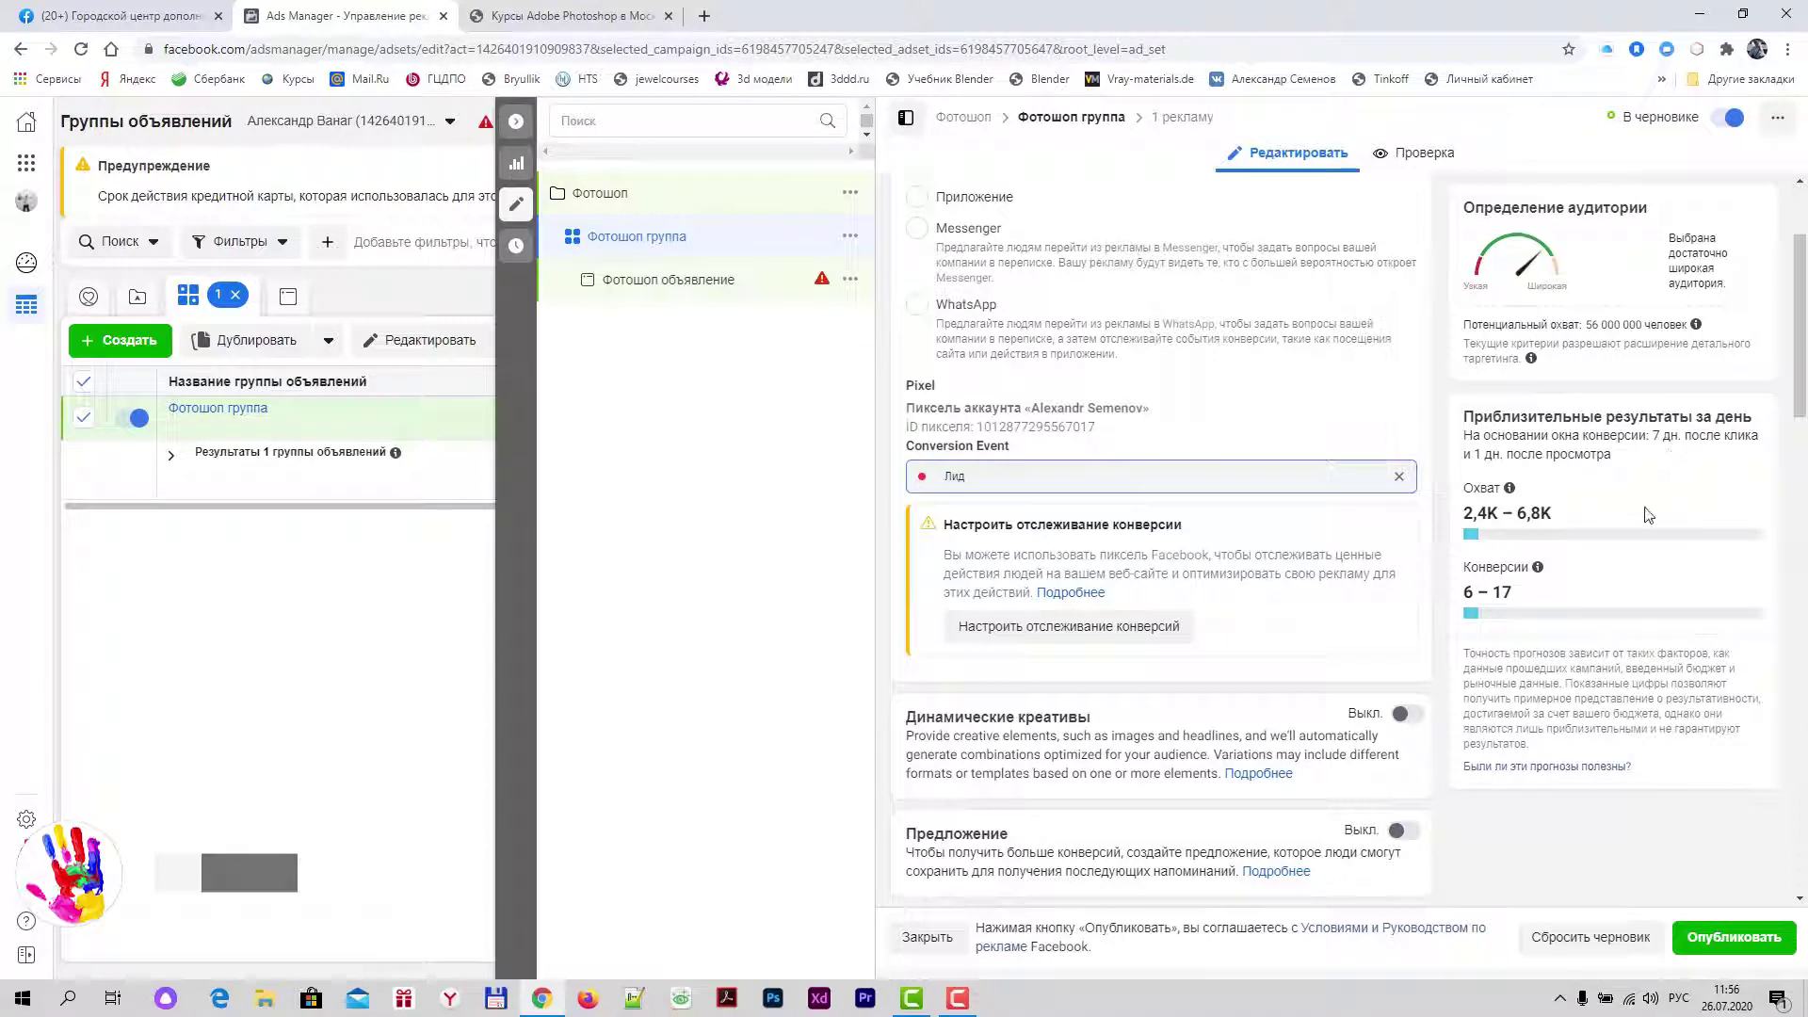
mouse_move(1537, 568)
left_click(721, 556)
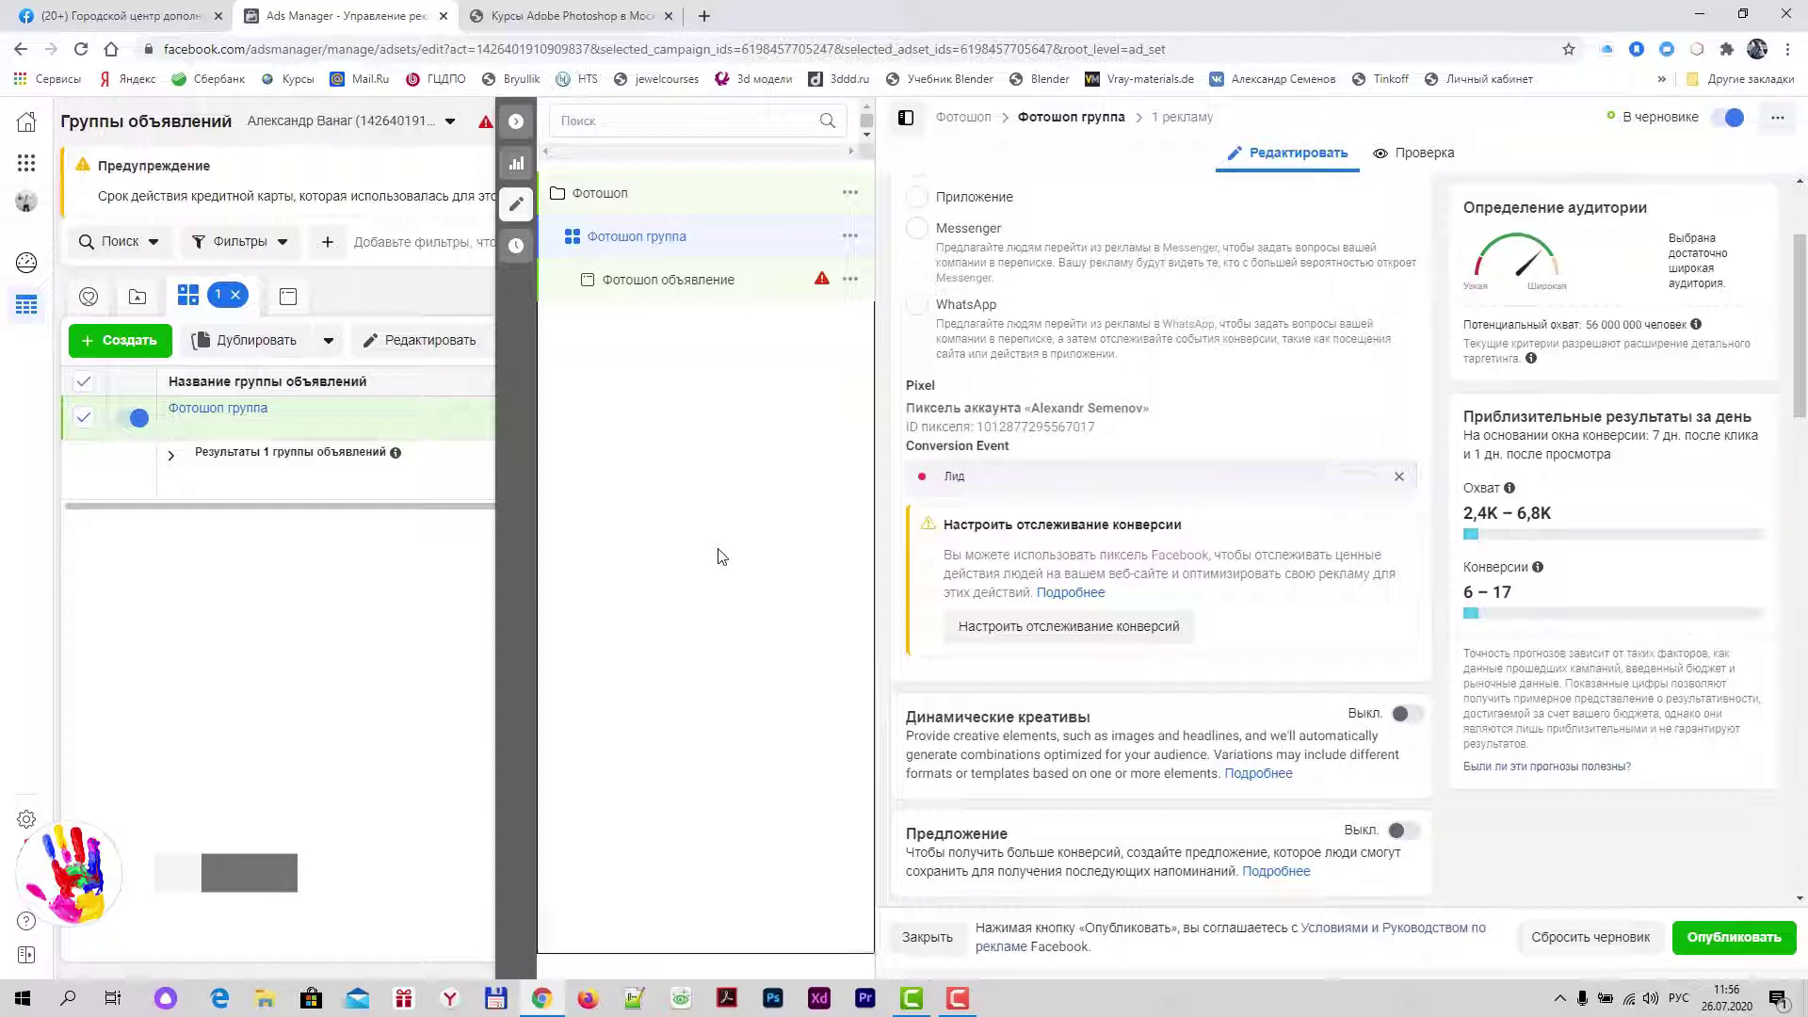
left_click(1210, 421)
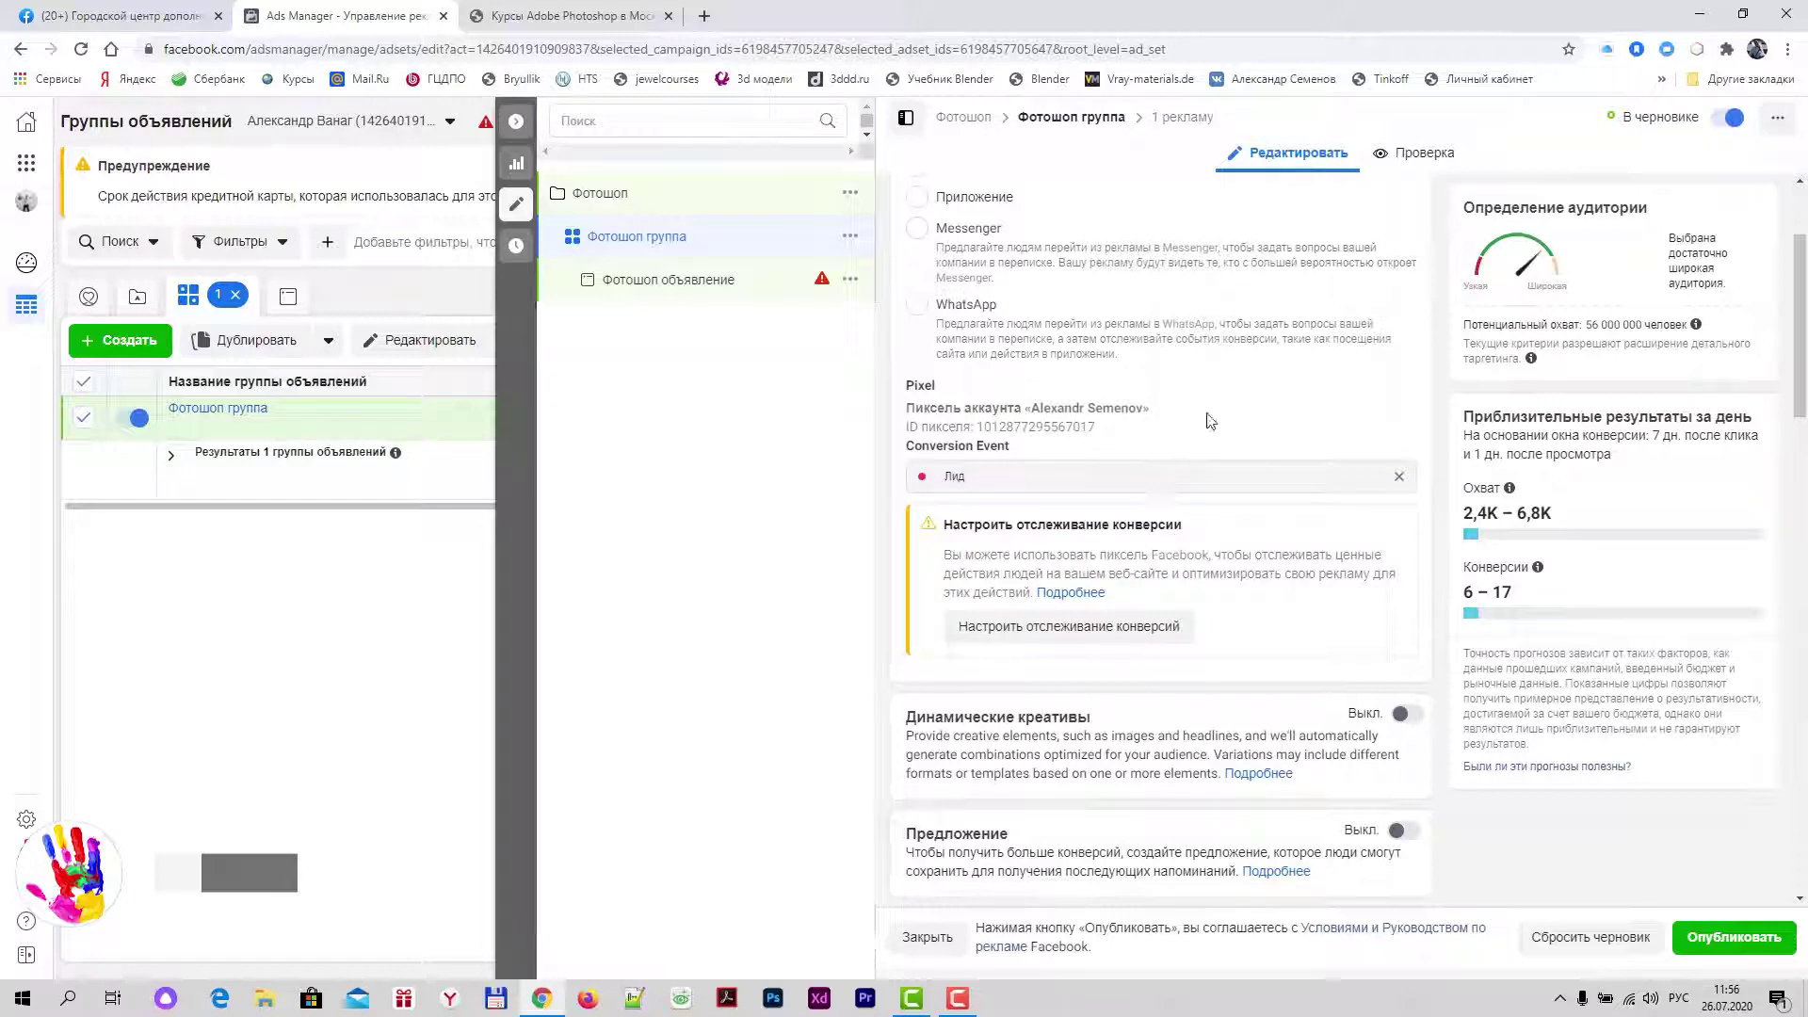
Step: Turn on dynamic creatives for the ad group and accept the notice about unavailable settings
scroll(1210, 421, "down", 3)
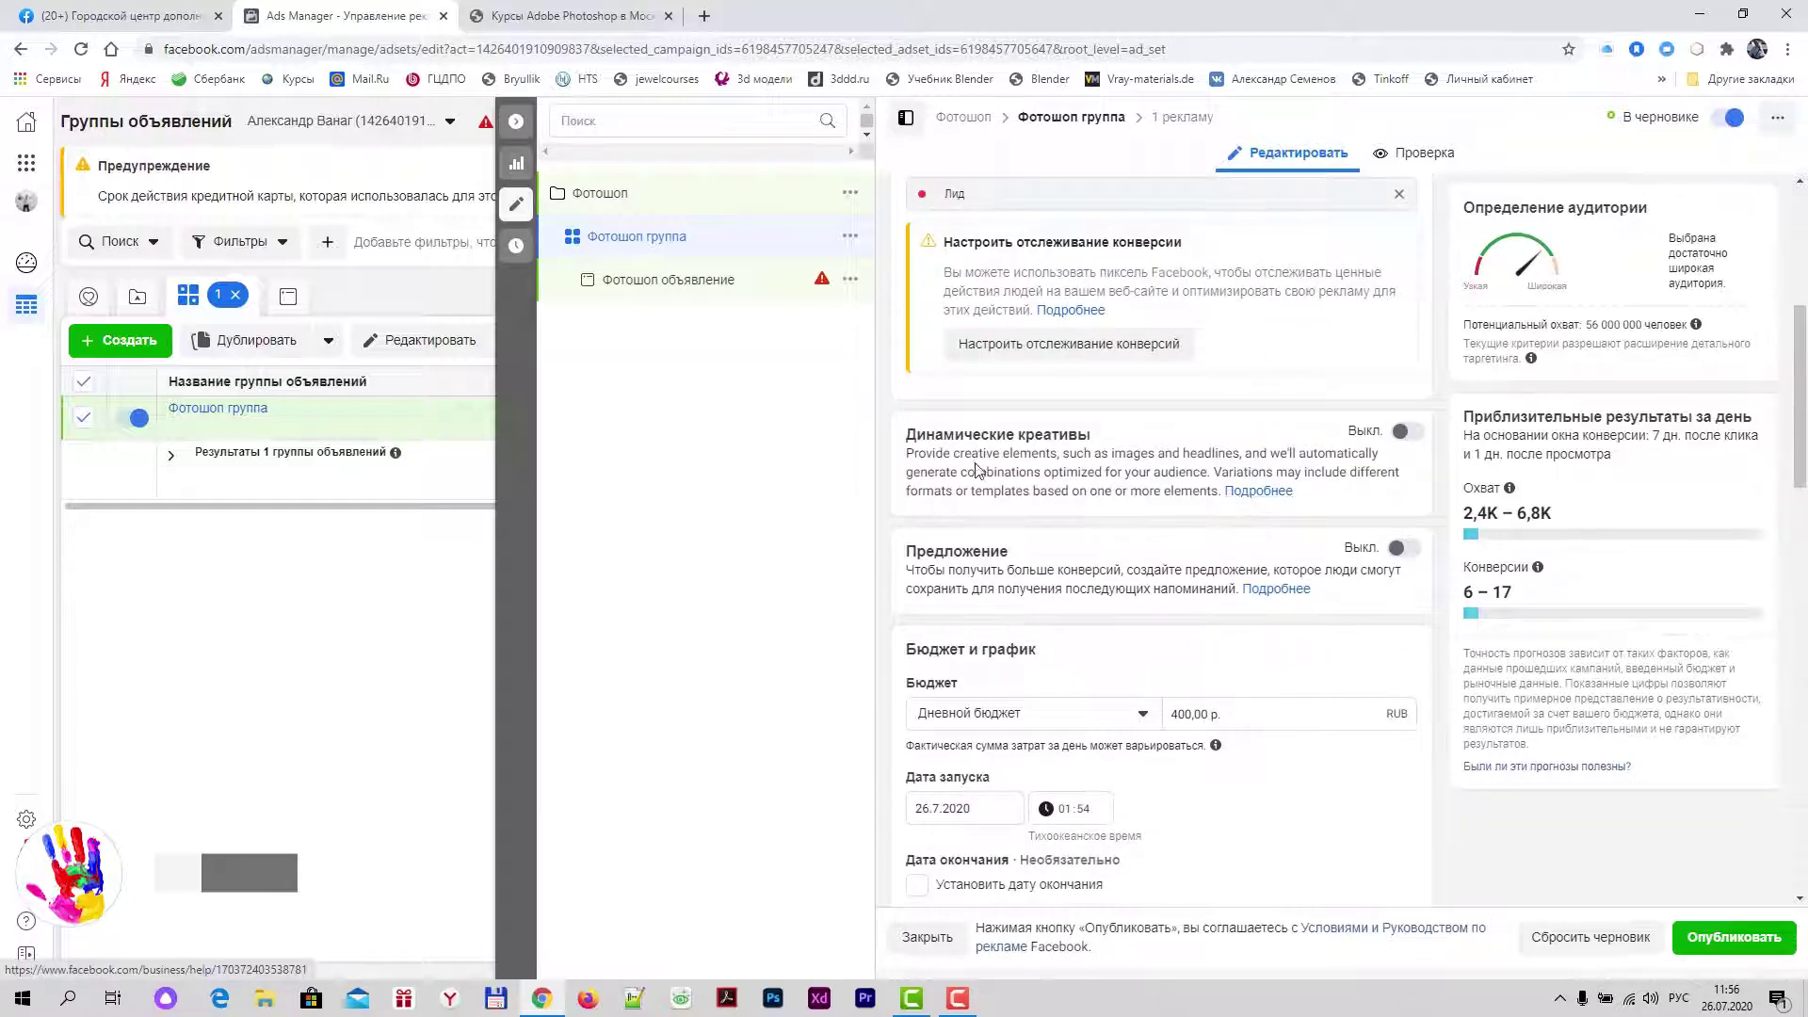
left_click(1410, 433)
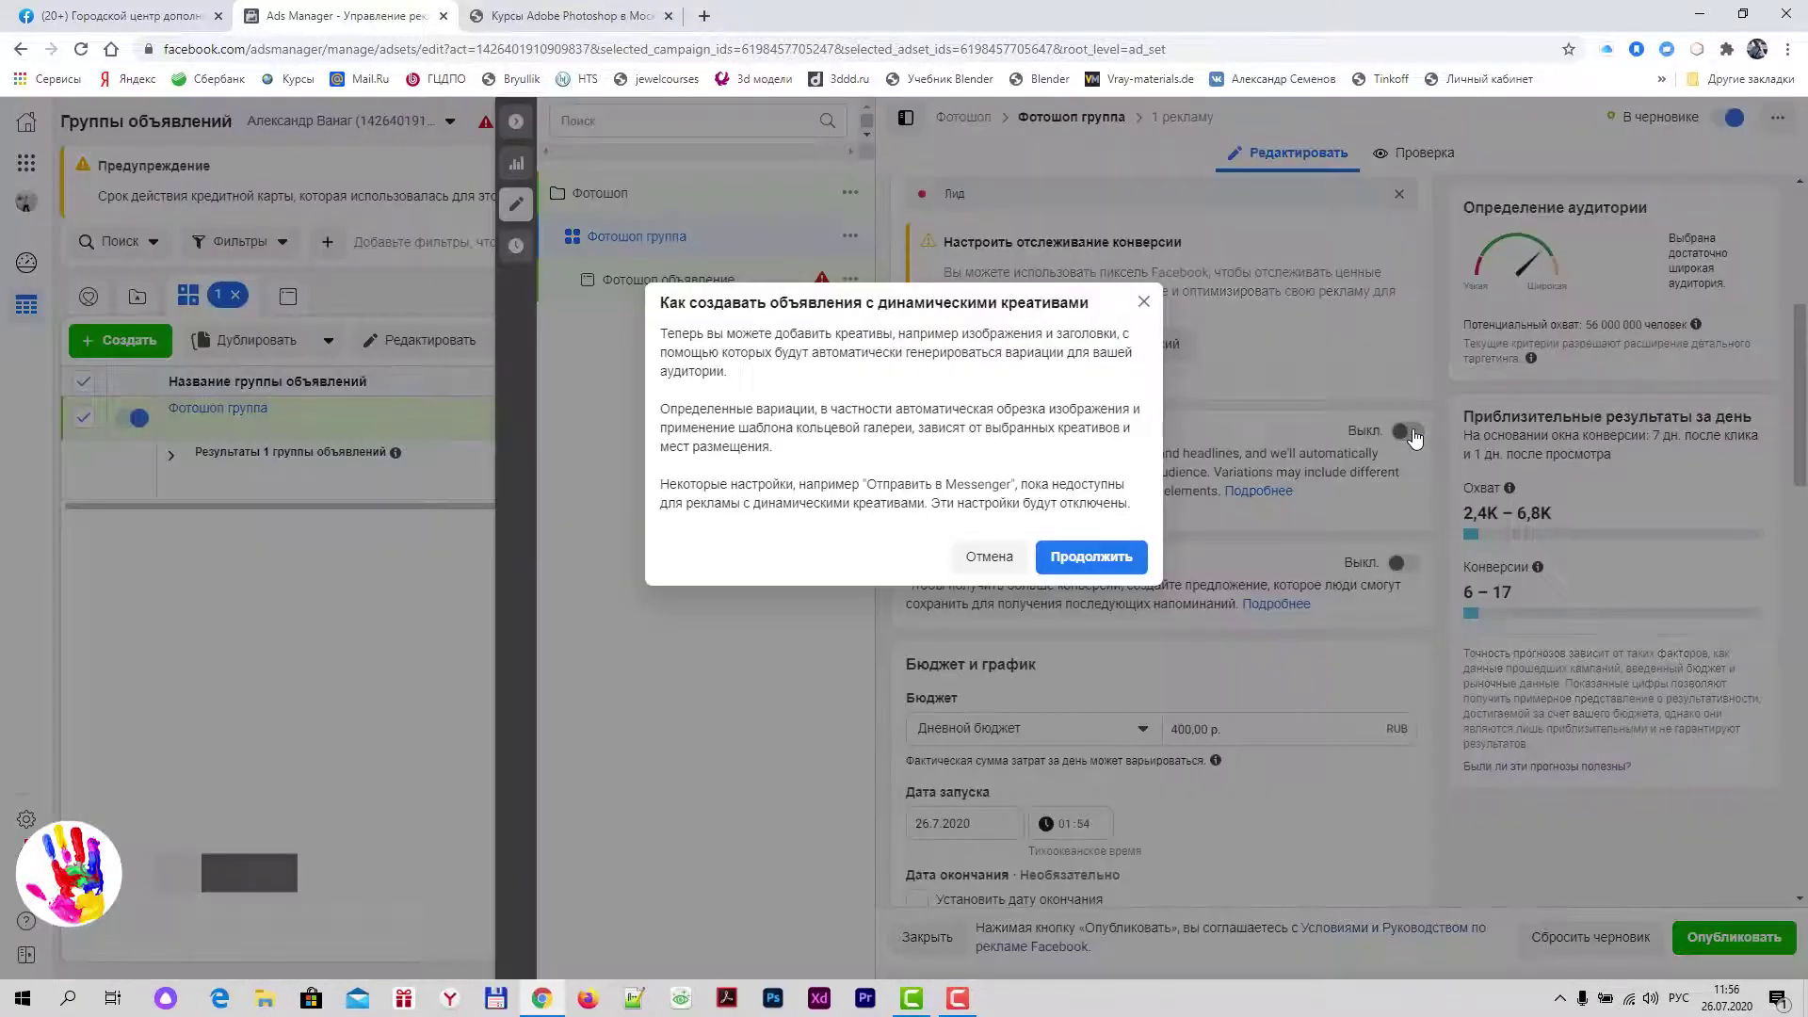
left_click(1092, 559)
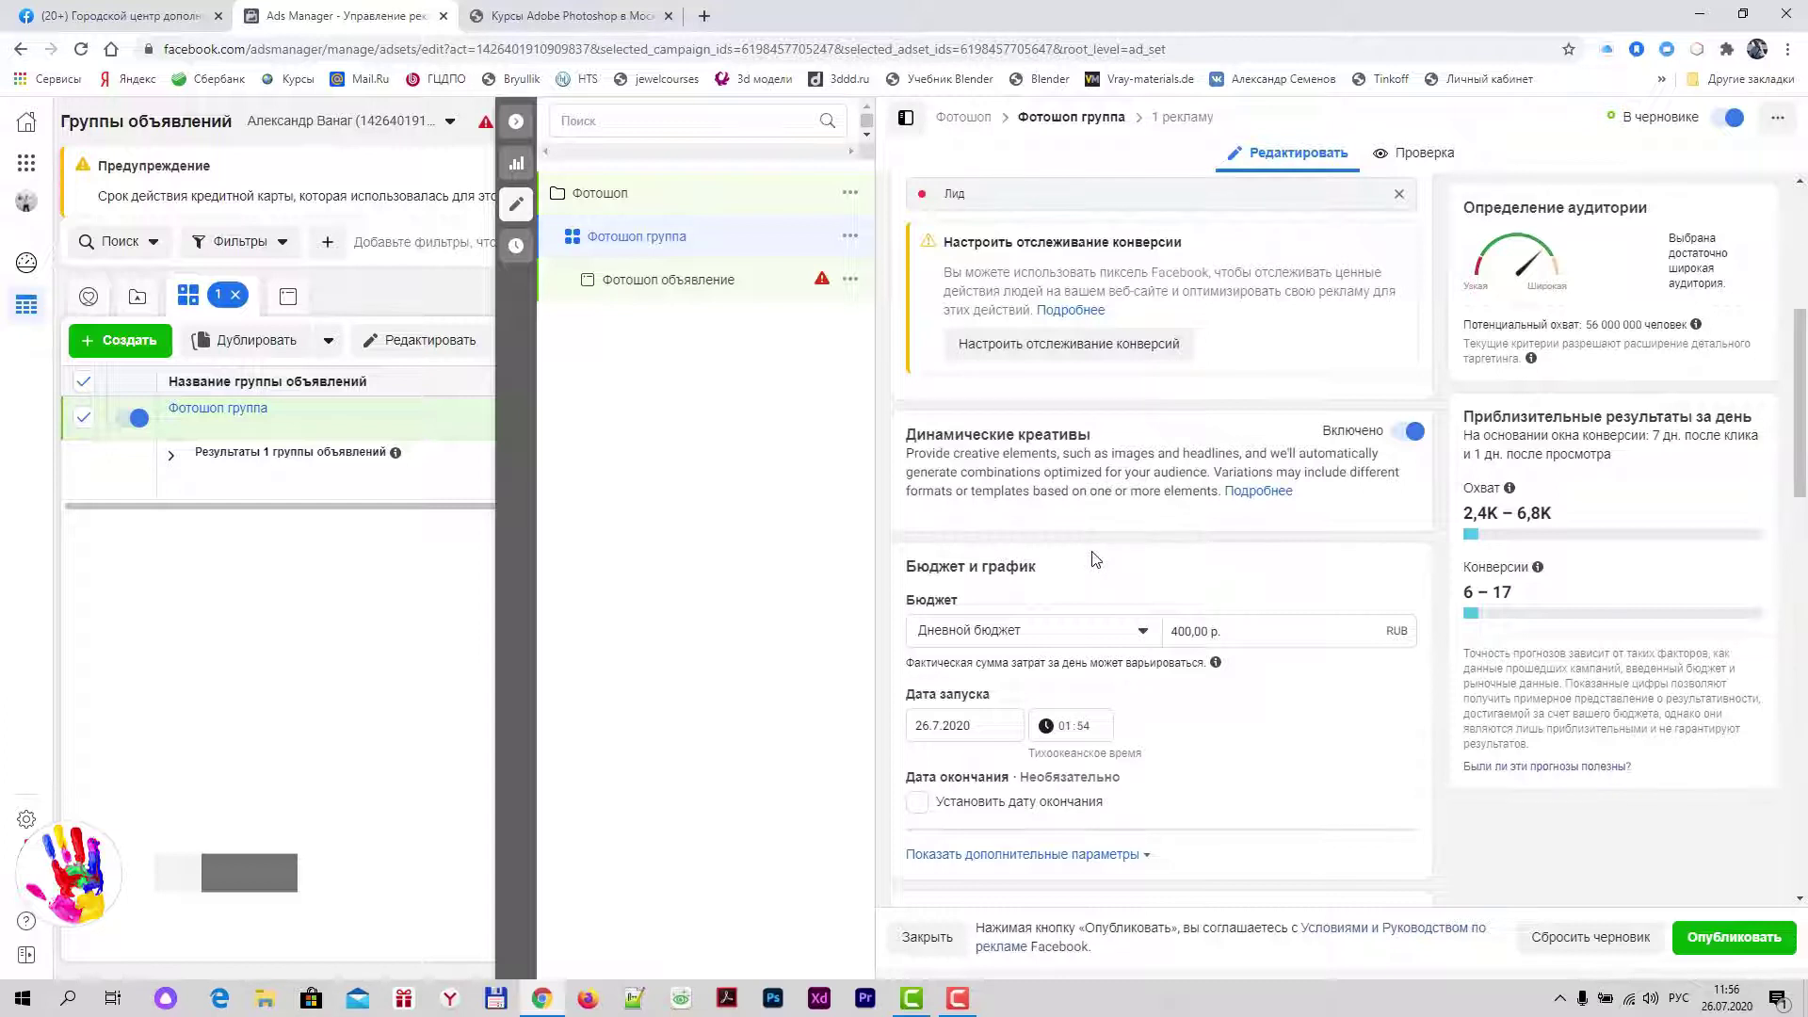
Step: Look at the budget type options, try a daily budget of 1000 RUB, and set the amount back to 400 RUB
scroll(1055, 541, "down", 1)
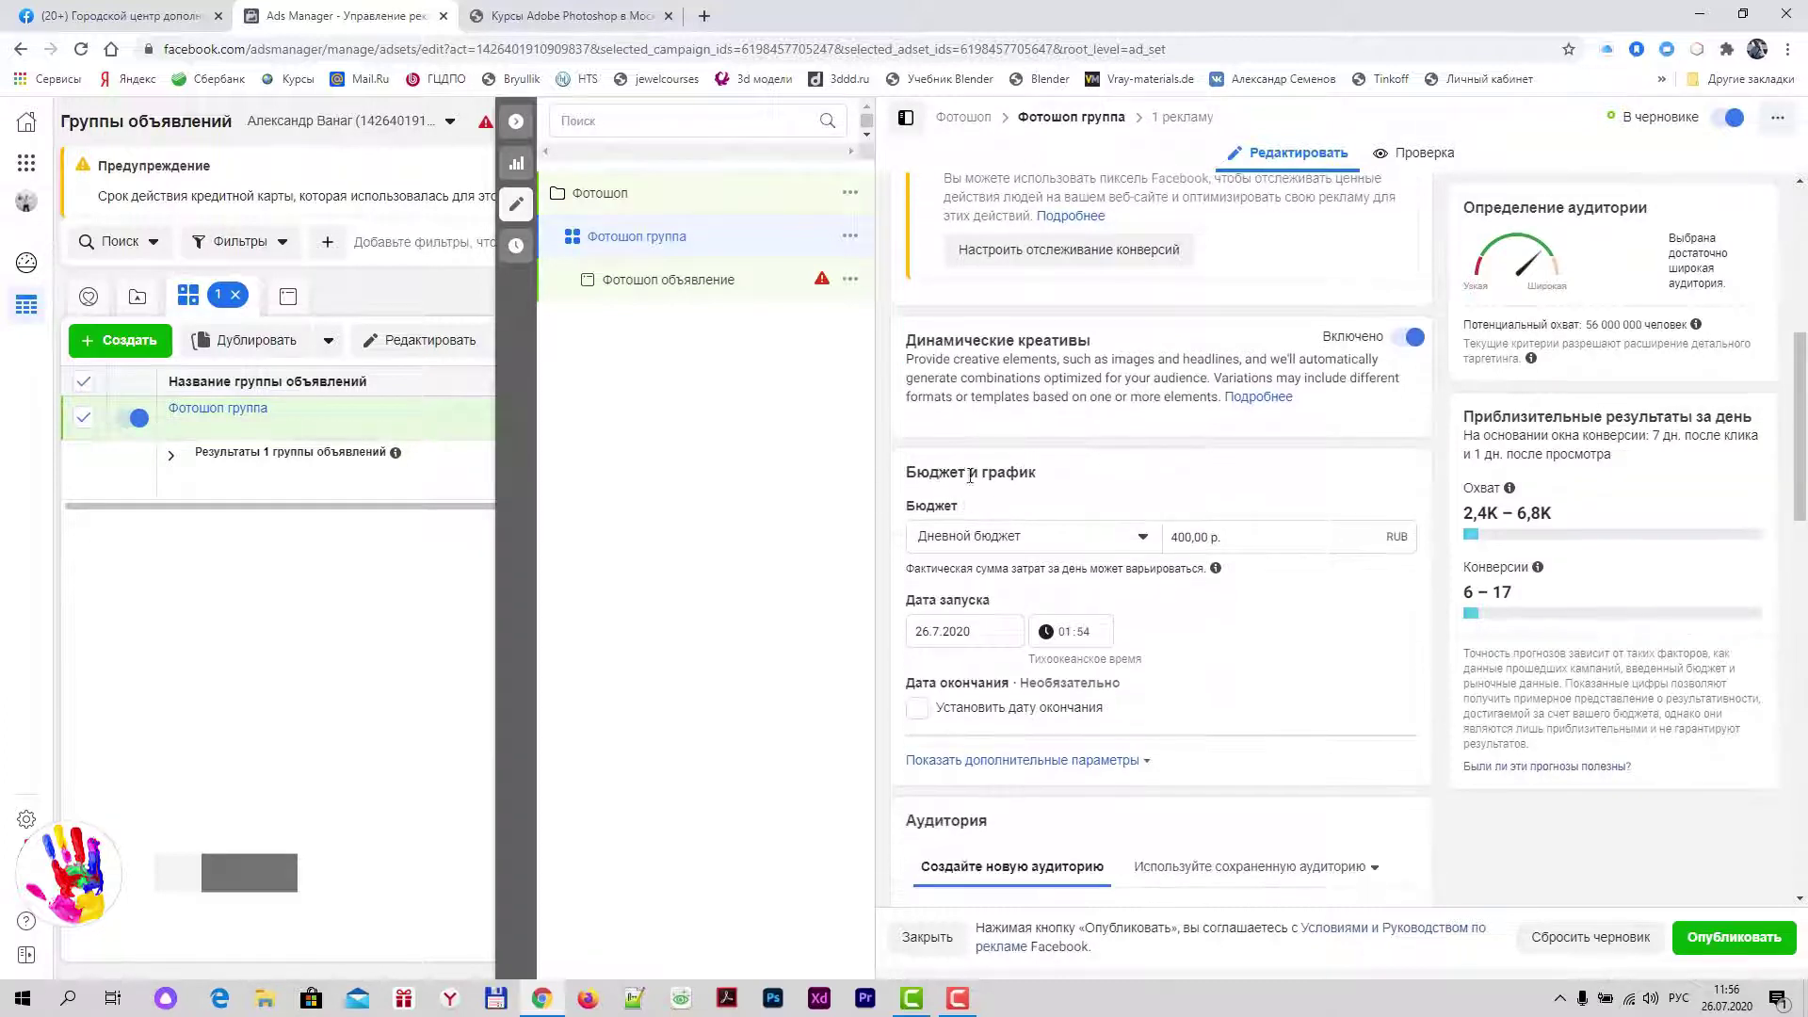
left_click(1141, 537)
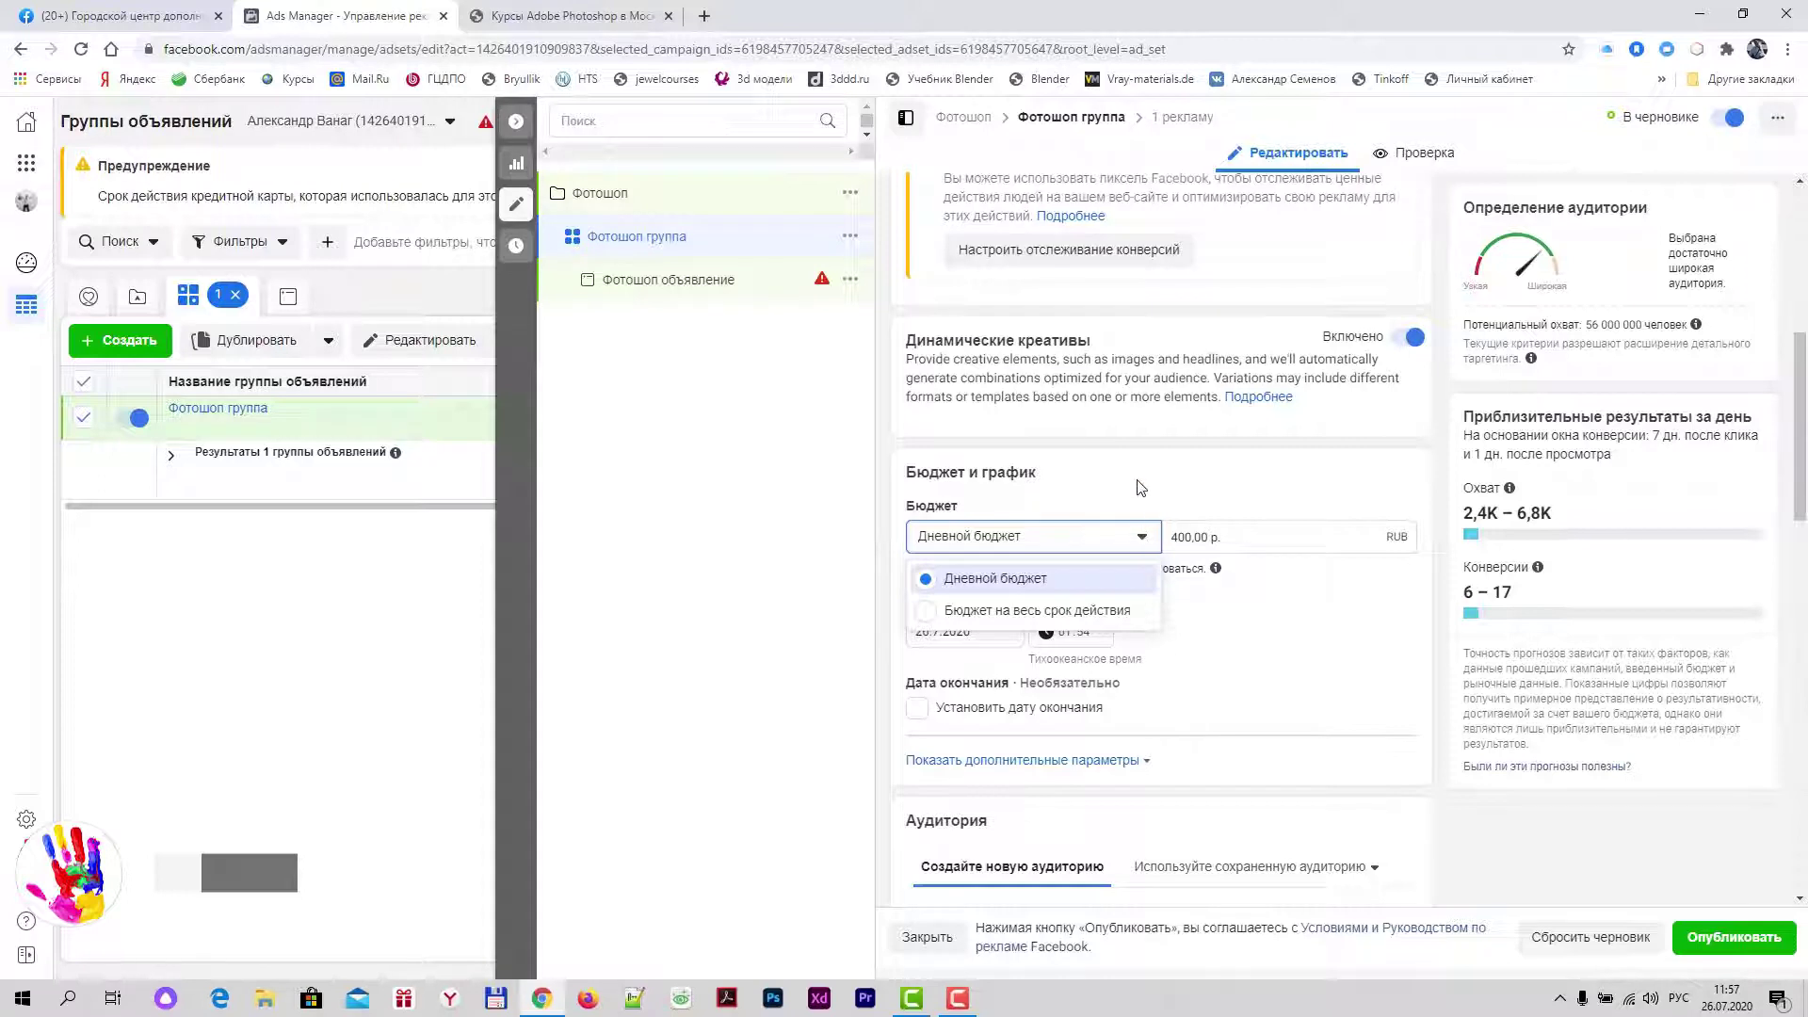
left_click(1141, 487)
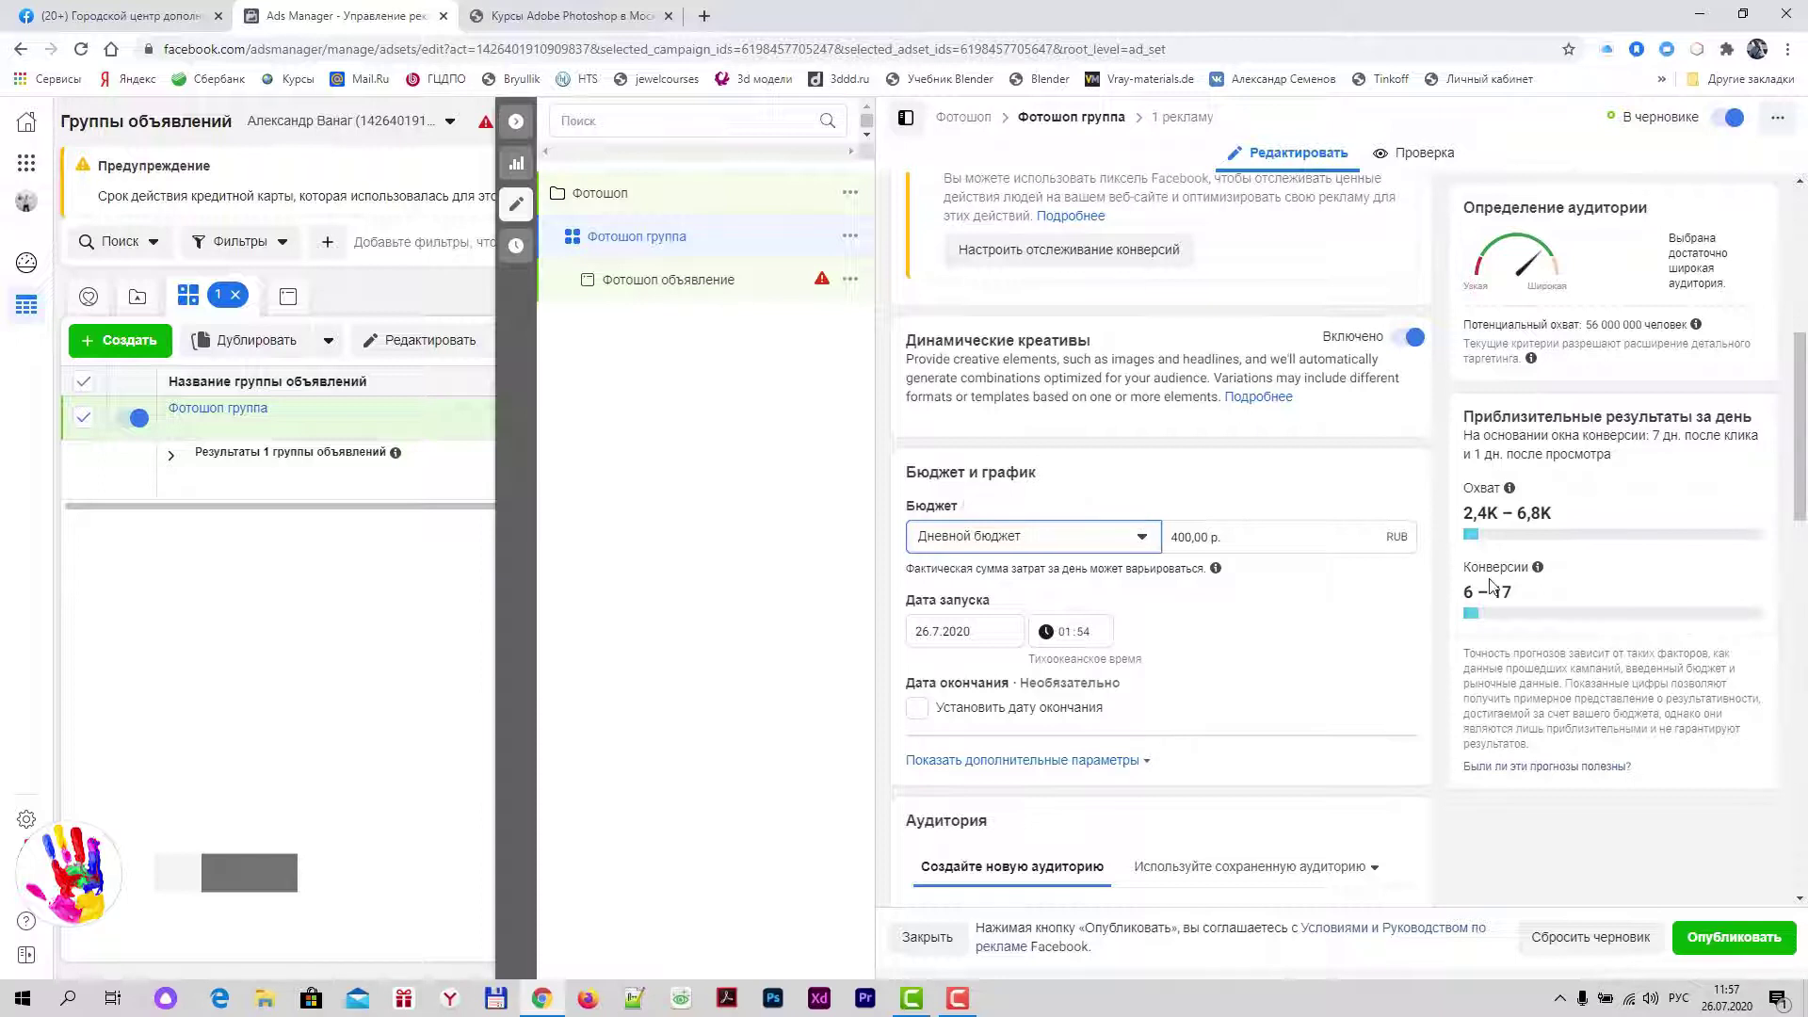
triple_click(1239, 538)
type("1000")
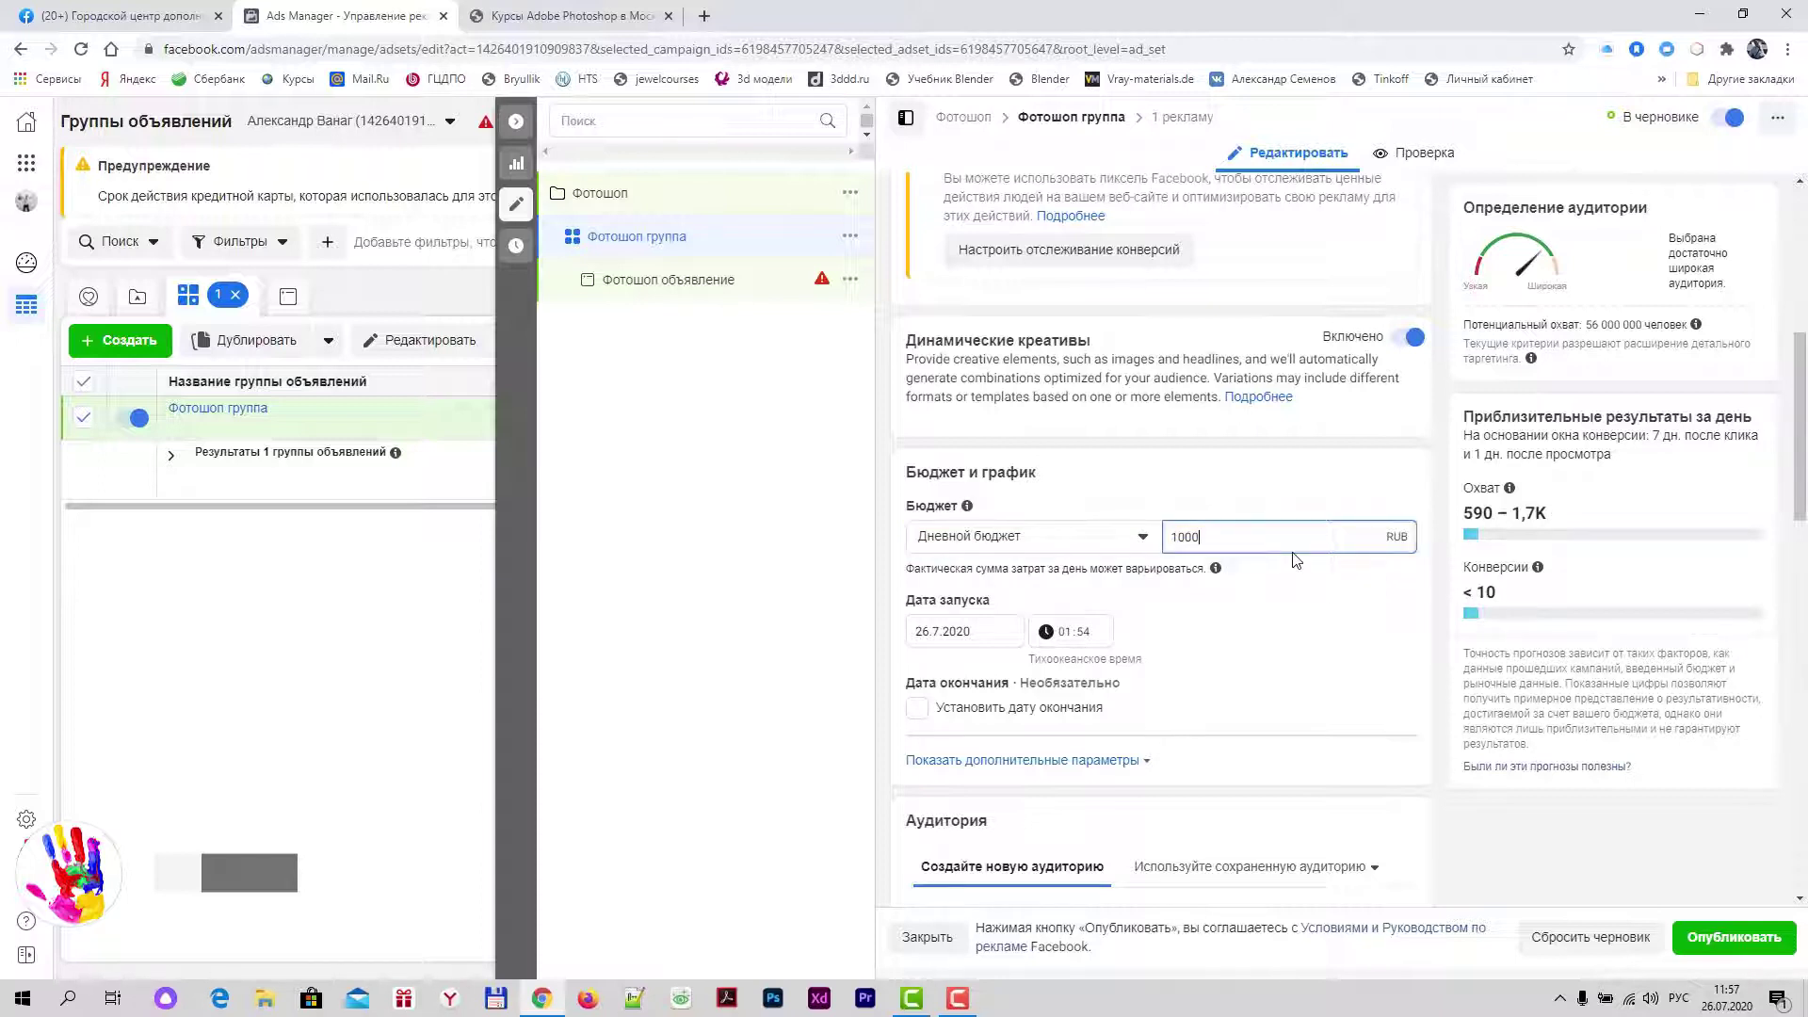
mouse_move(1573, 532)
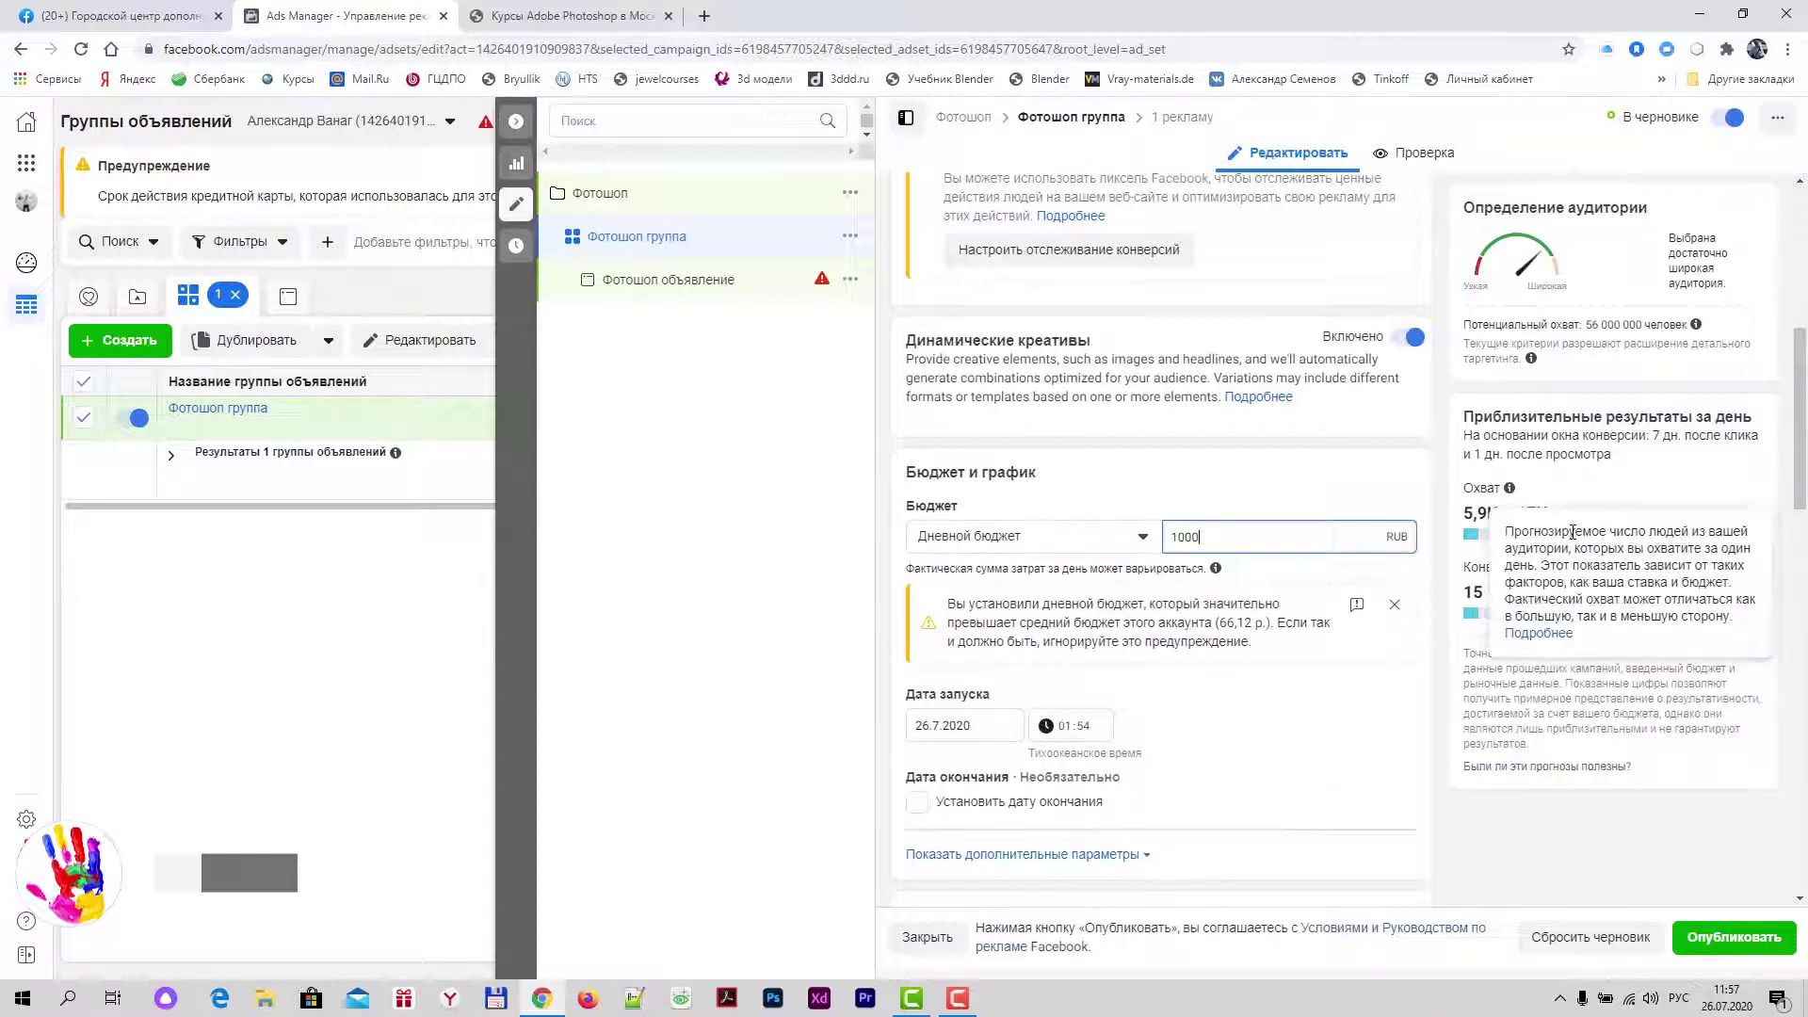
double_click(1210, 536)
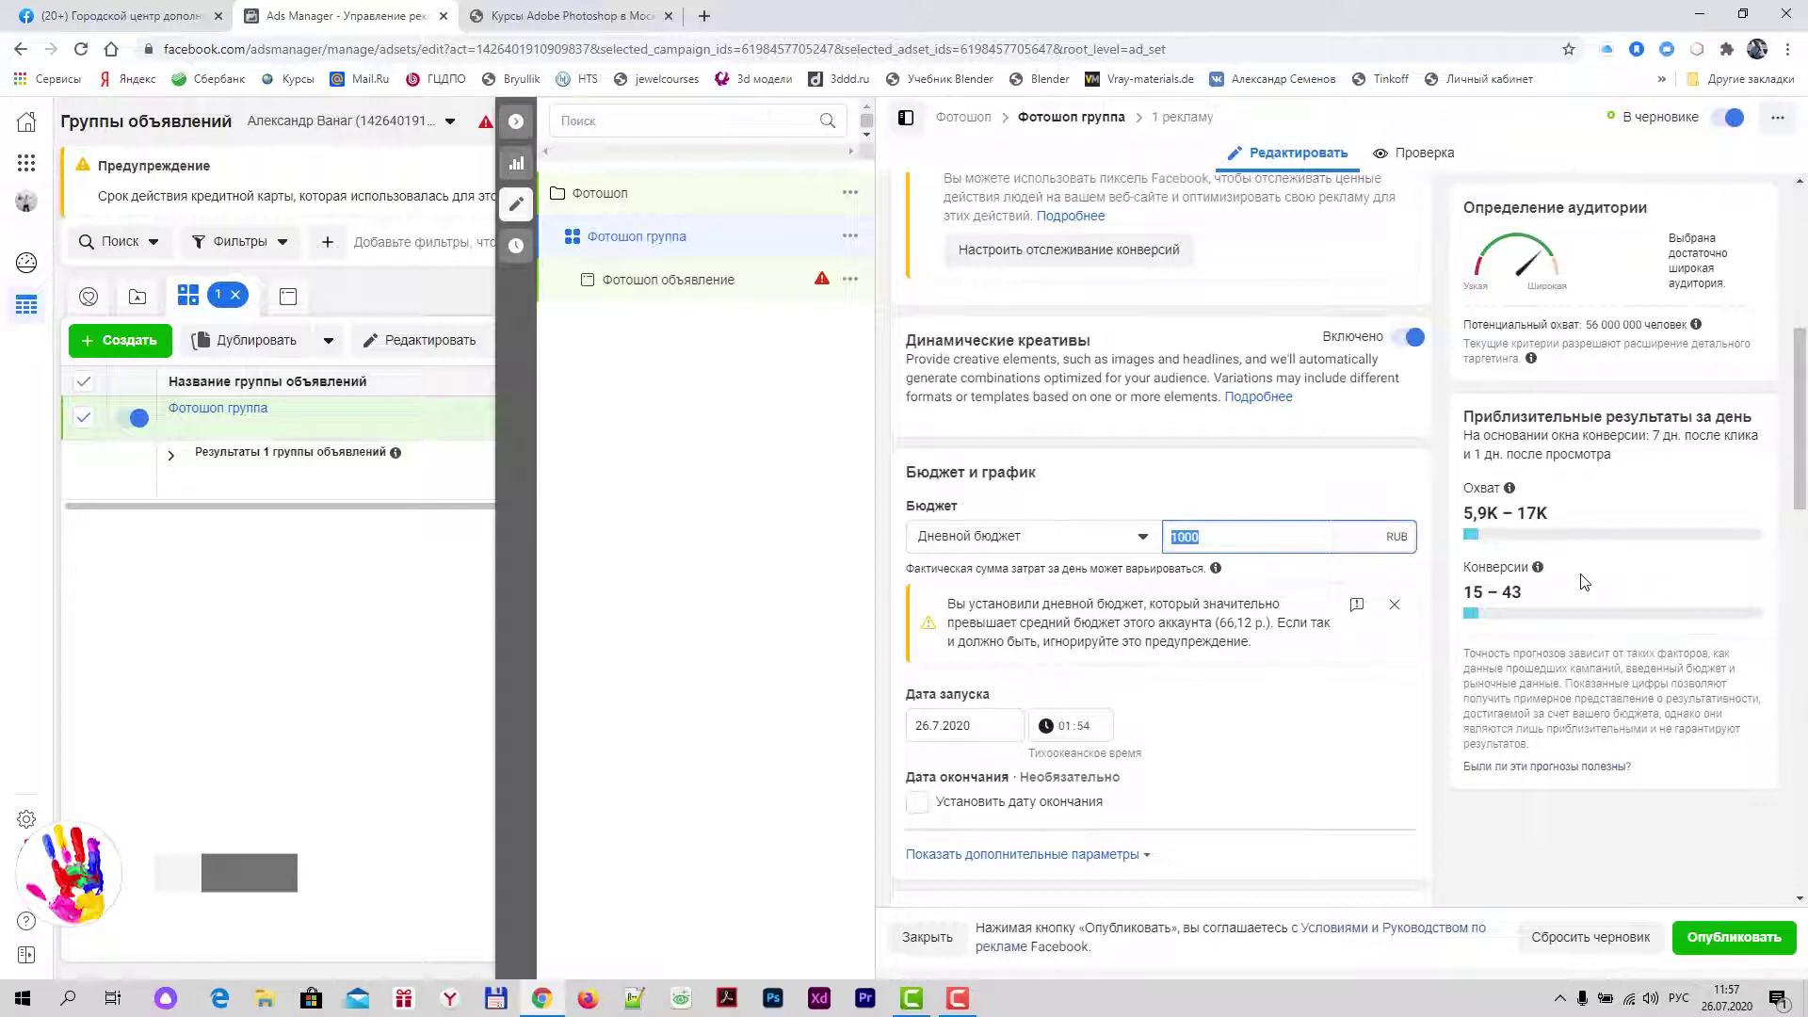
type("400")
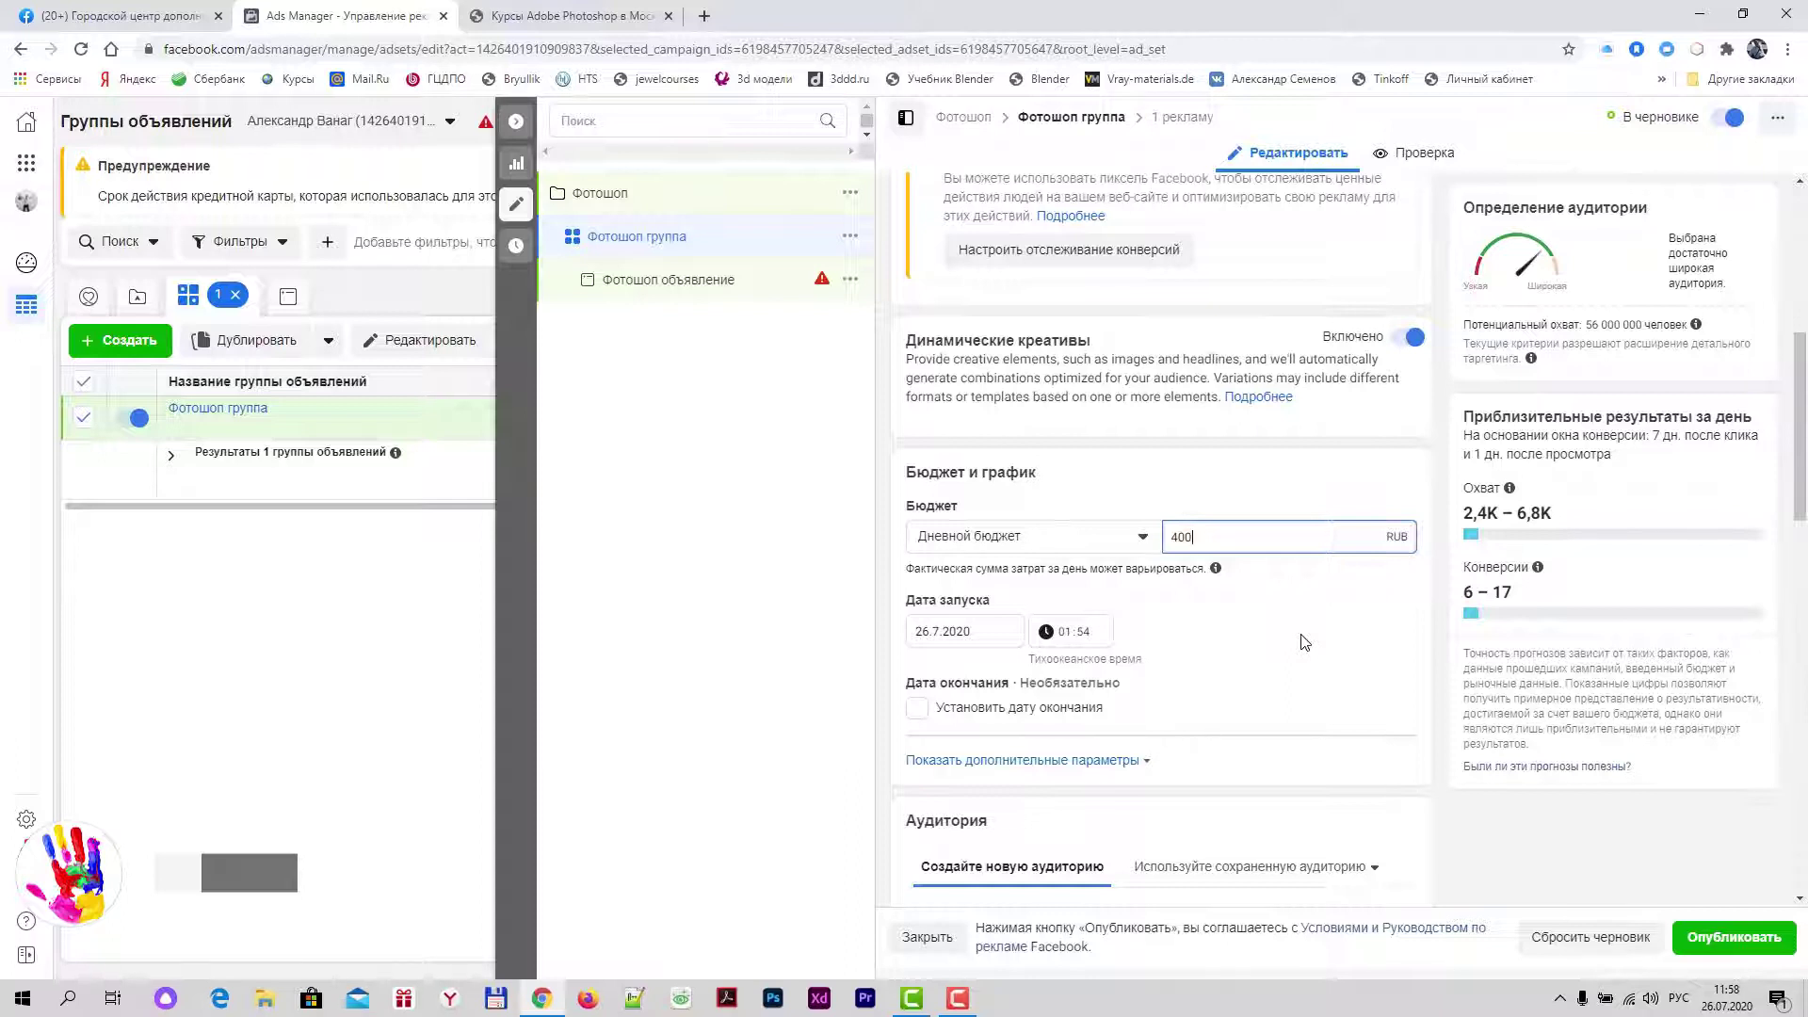
Step: Schedule the ad group to start on 27.7.2020 and add an end date of 3.8.2020
scroll(1308, 635, "down", 1)
left_click(950, 533)
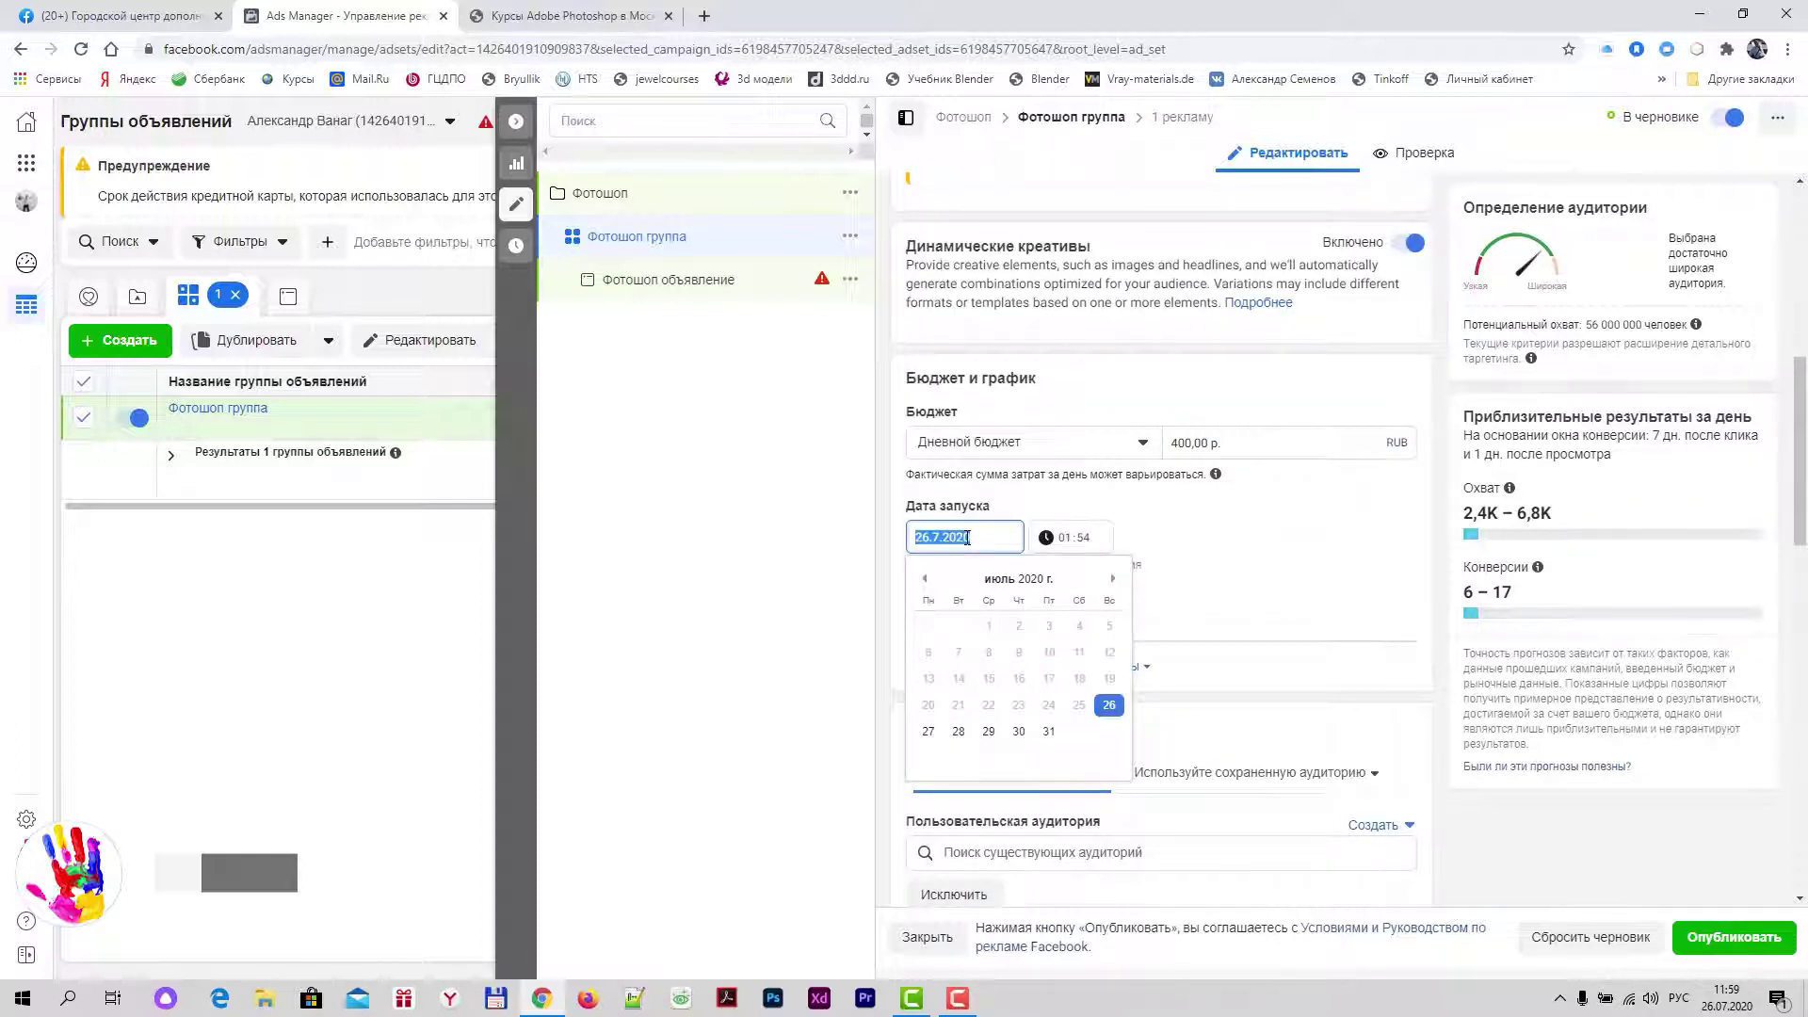
left_click(930, 734)
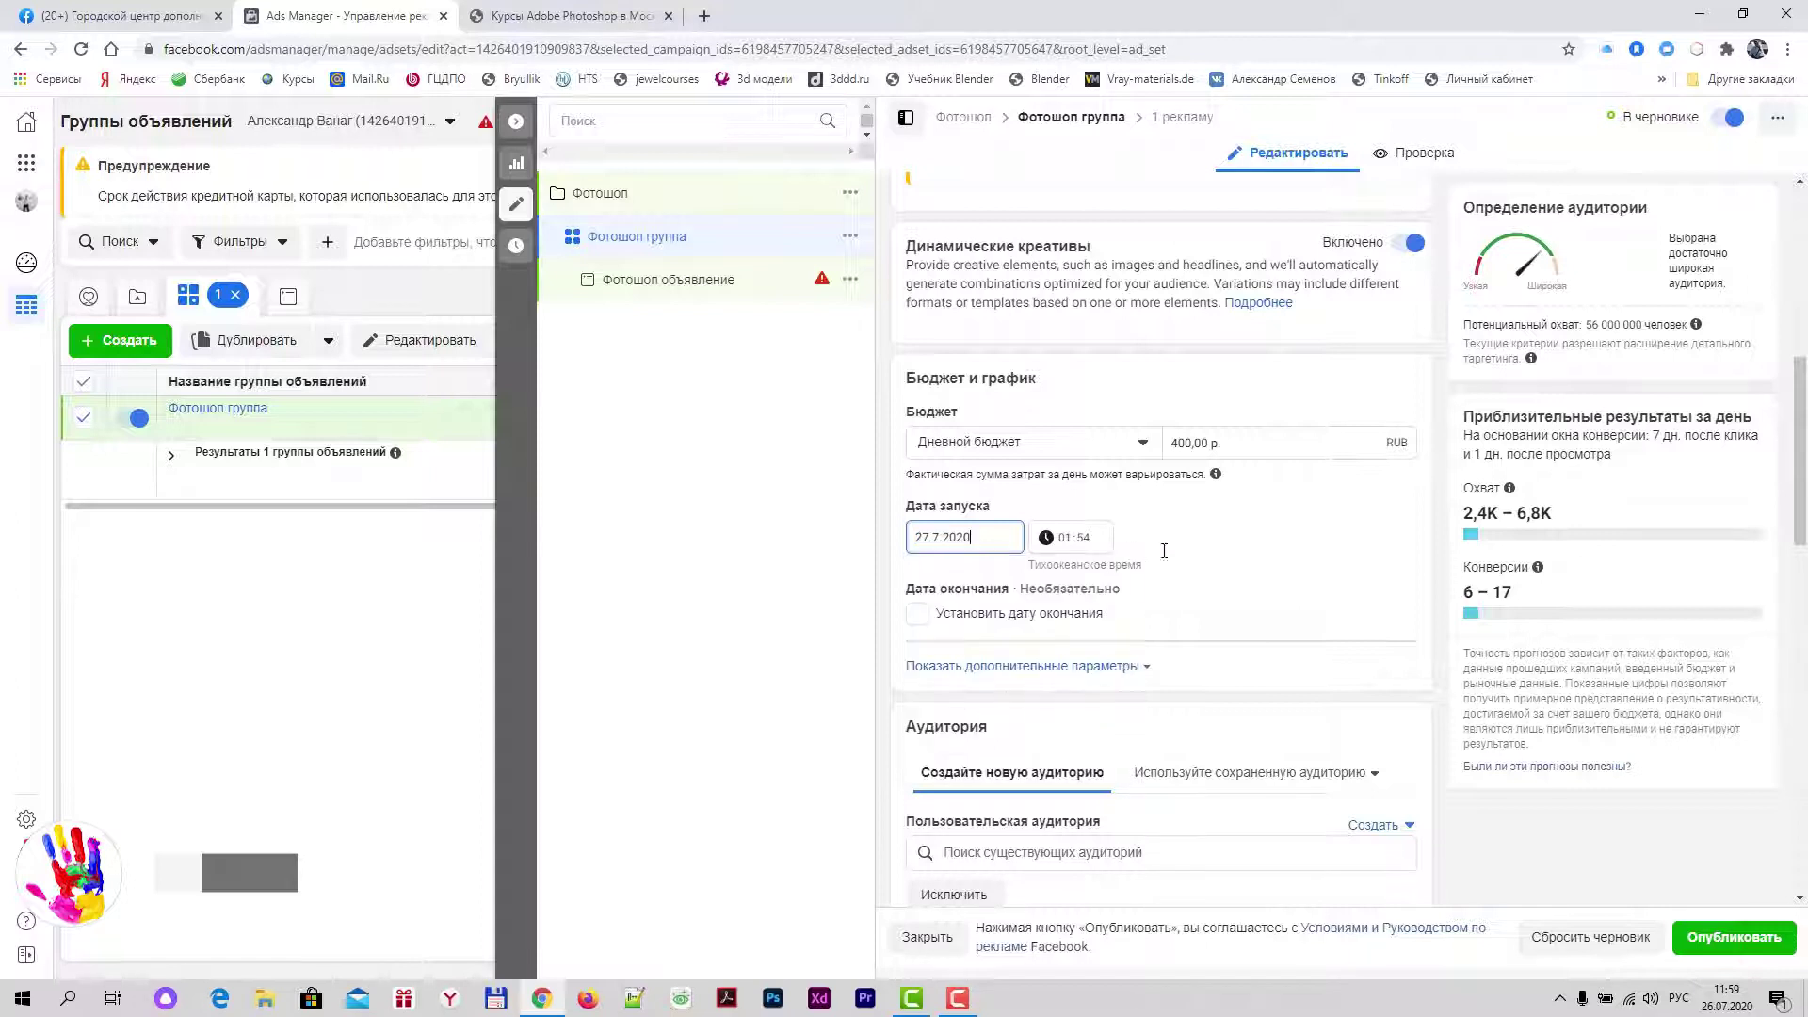
left_click(916, 615)
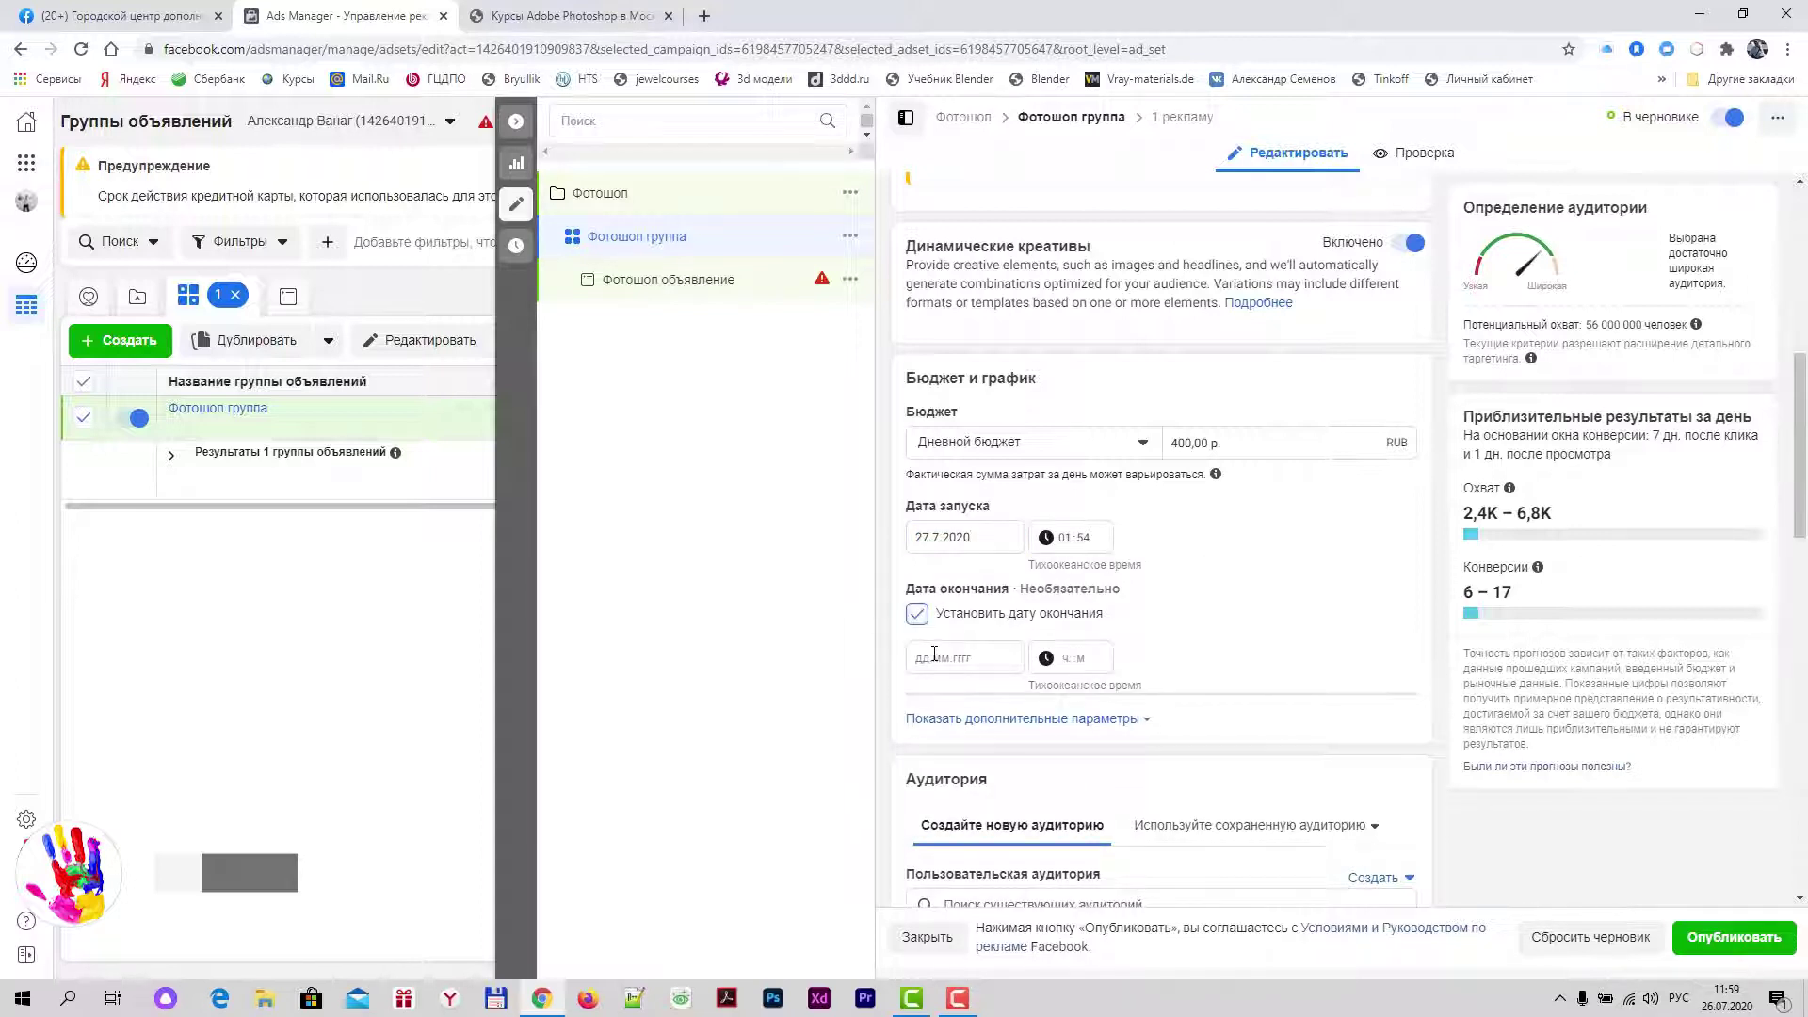
left_click(934, 653)
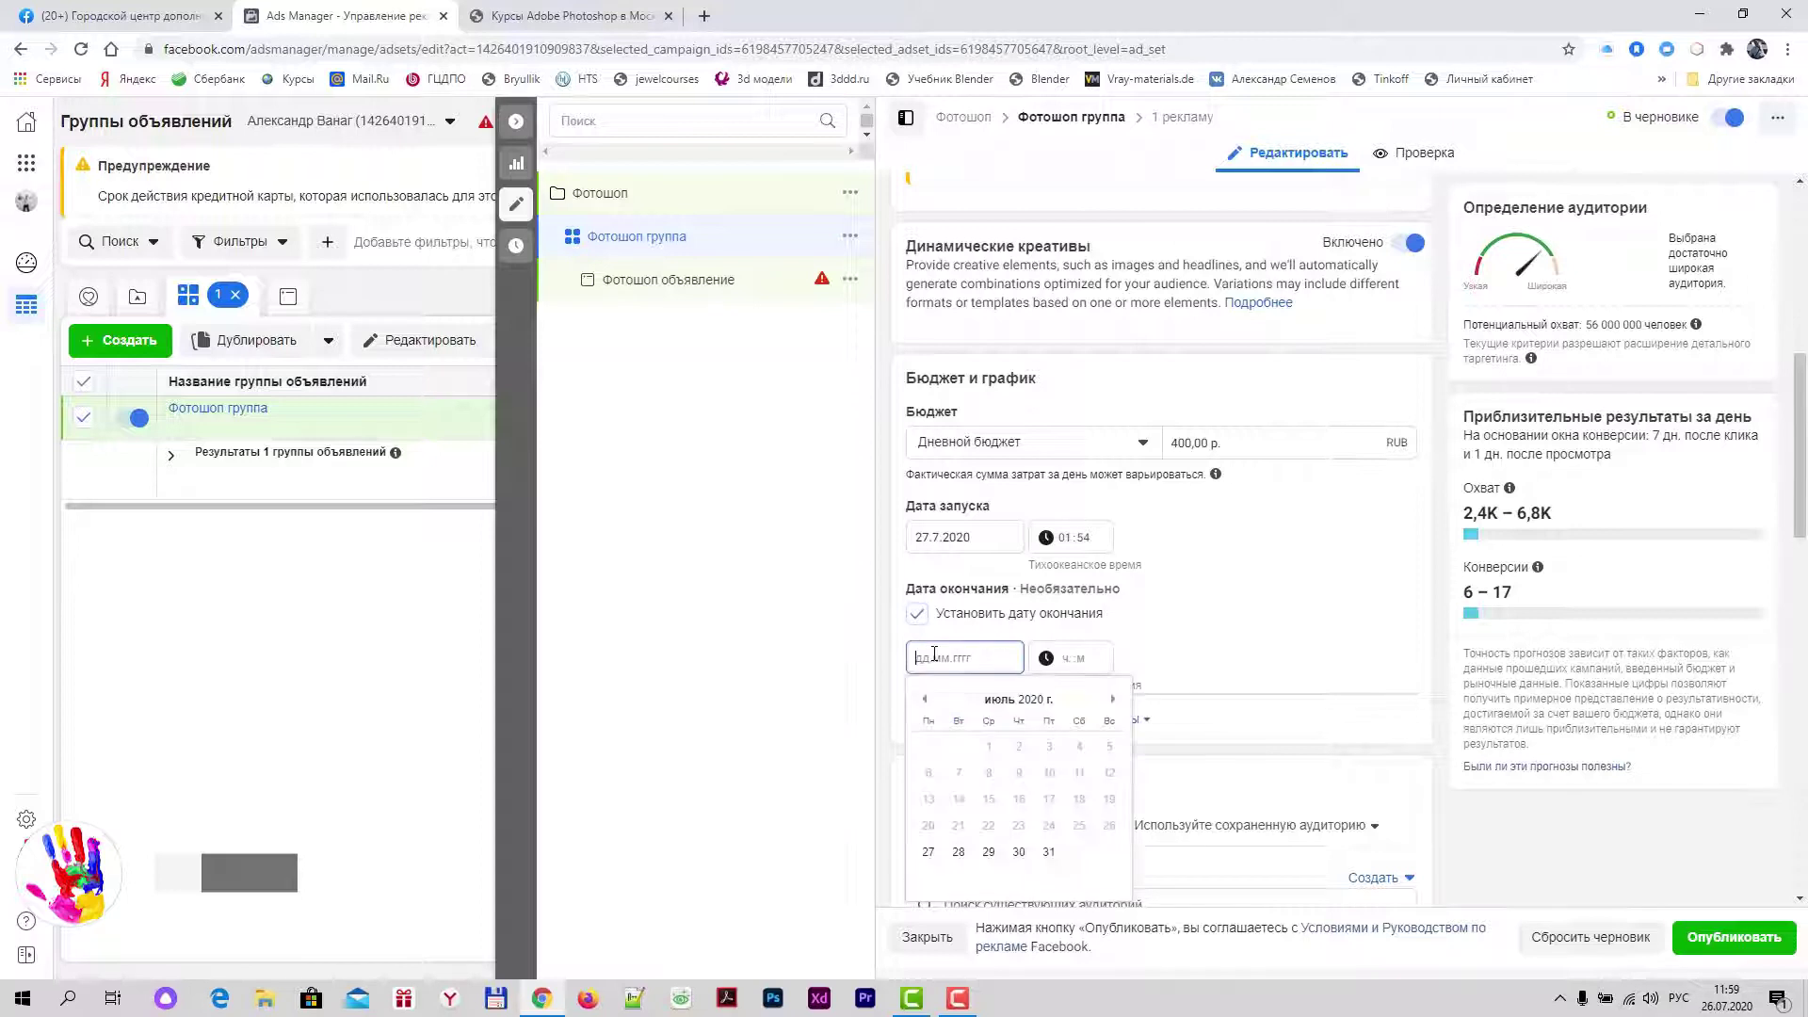
left_click(1114, 704)
left_click(927, 773)
Step: Show the additional schedule parameters and review which kinds of people the audience's location setting can target
scroll(1052, 640, "down", 1)
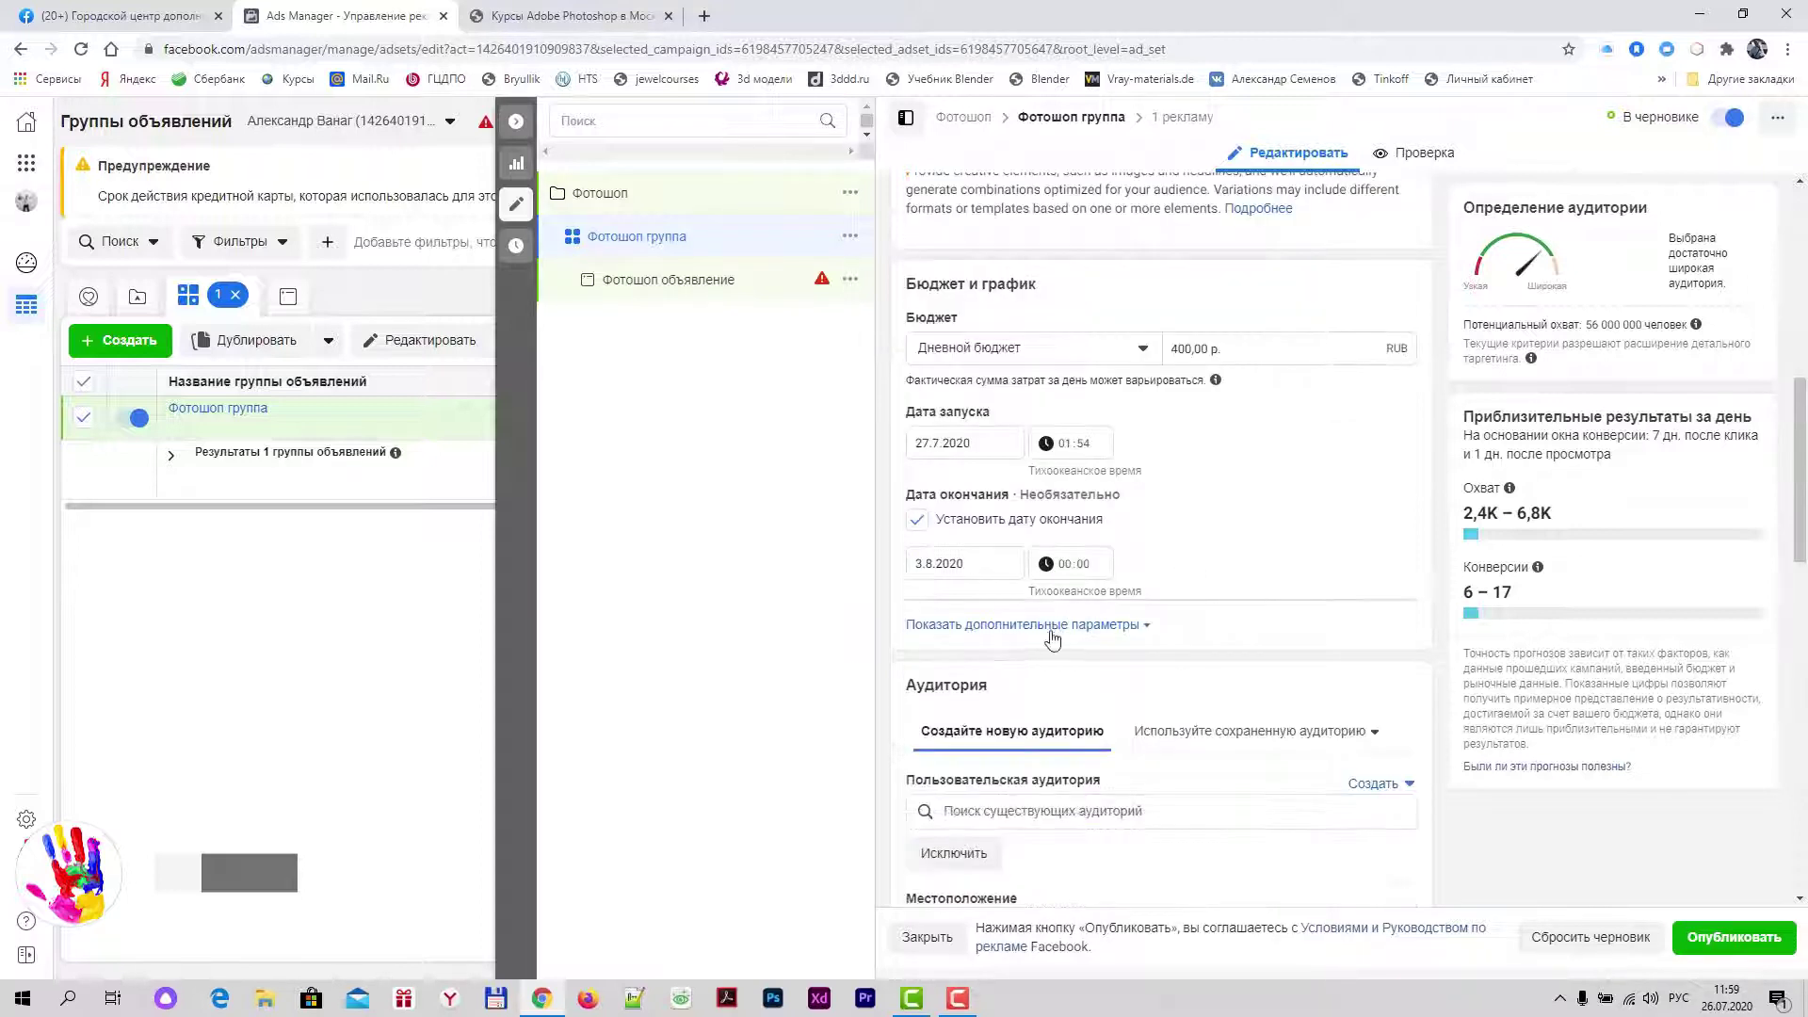
left_click(1025, 626)
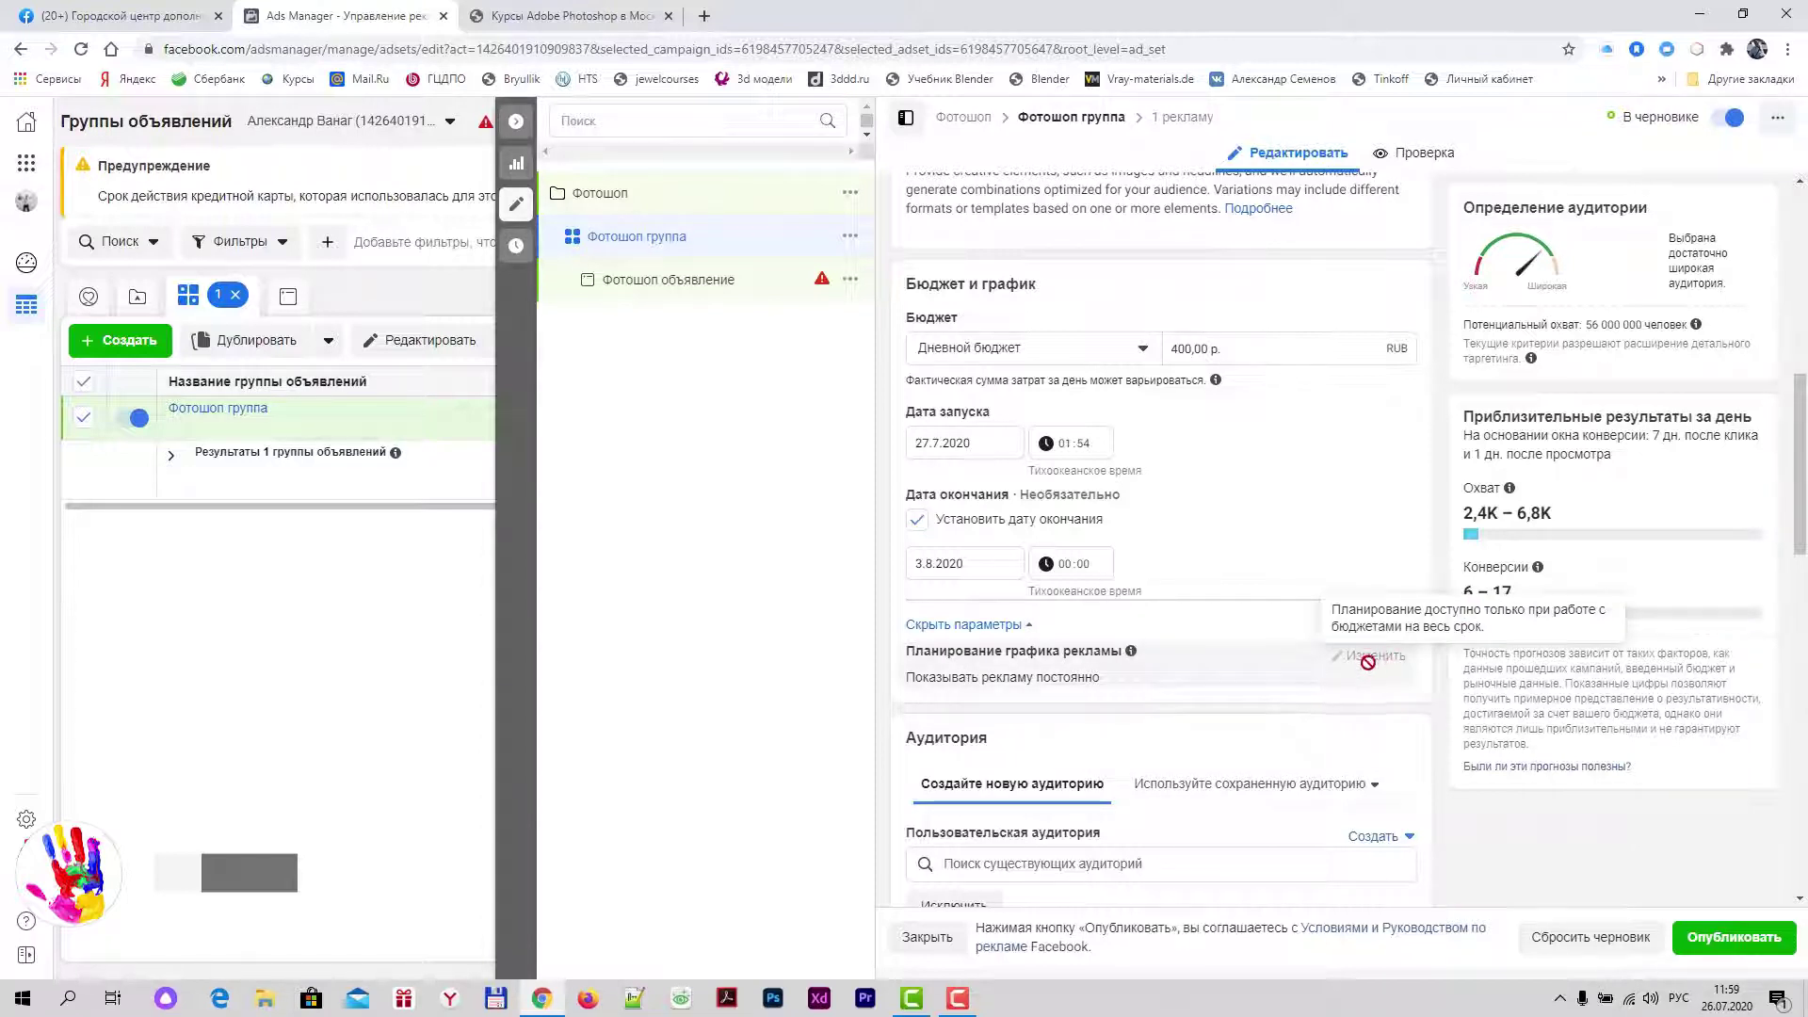
scroll(1367, 659, "down", 2)
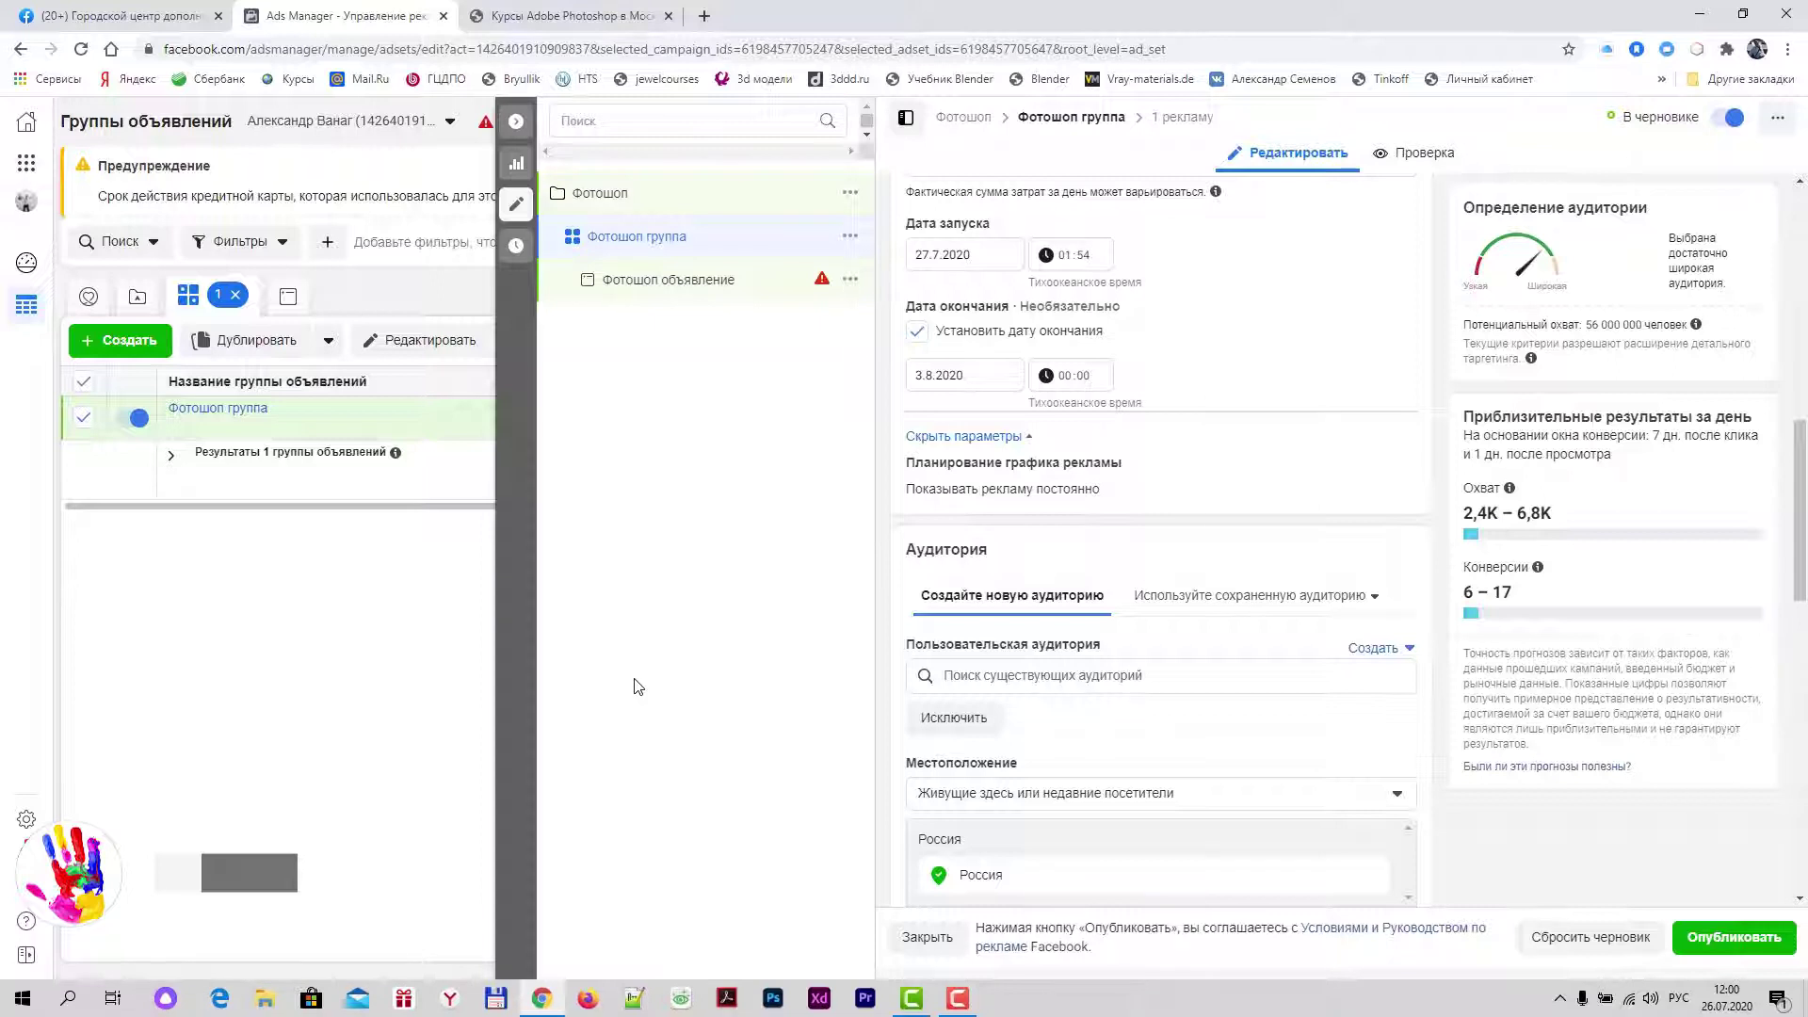
scroll(932, 452, "down", 3)
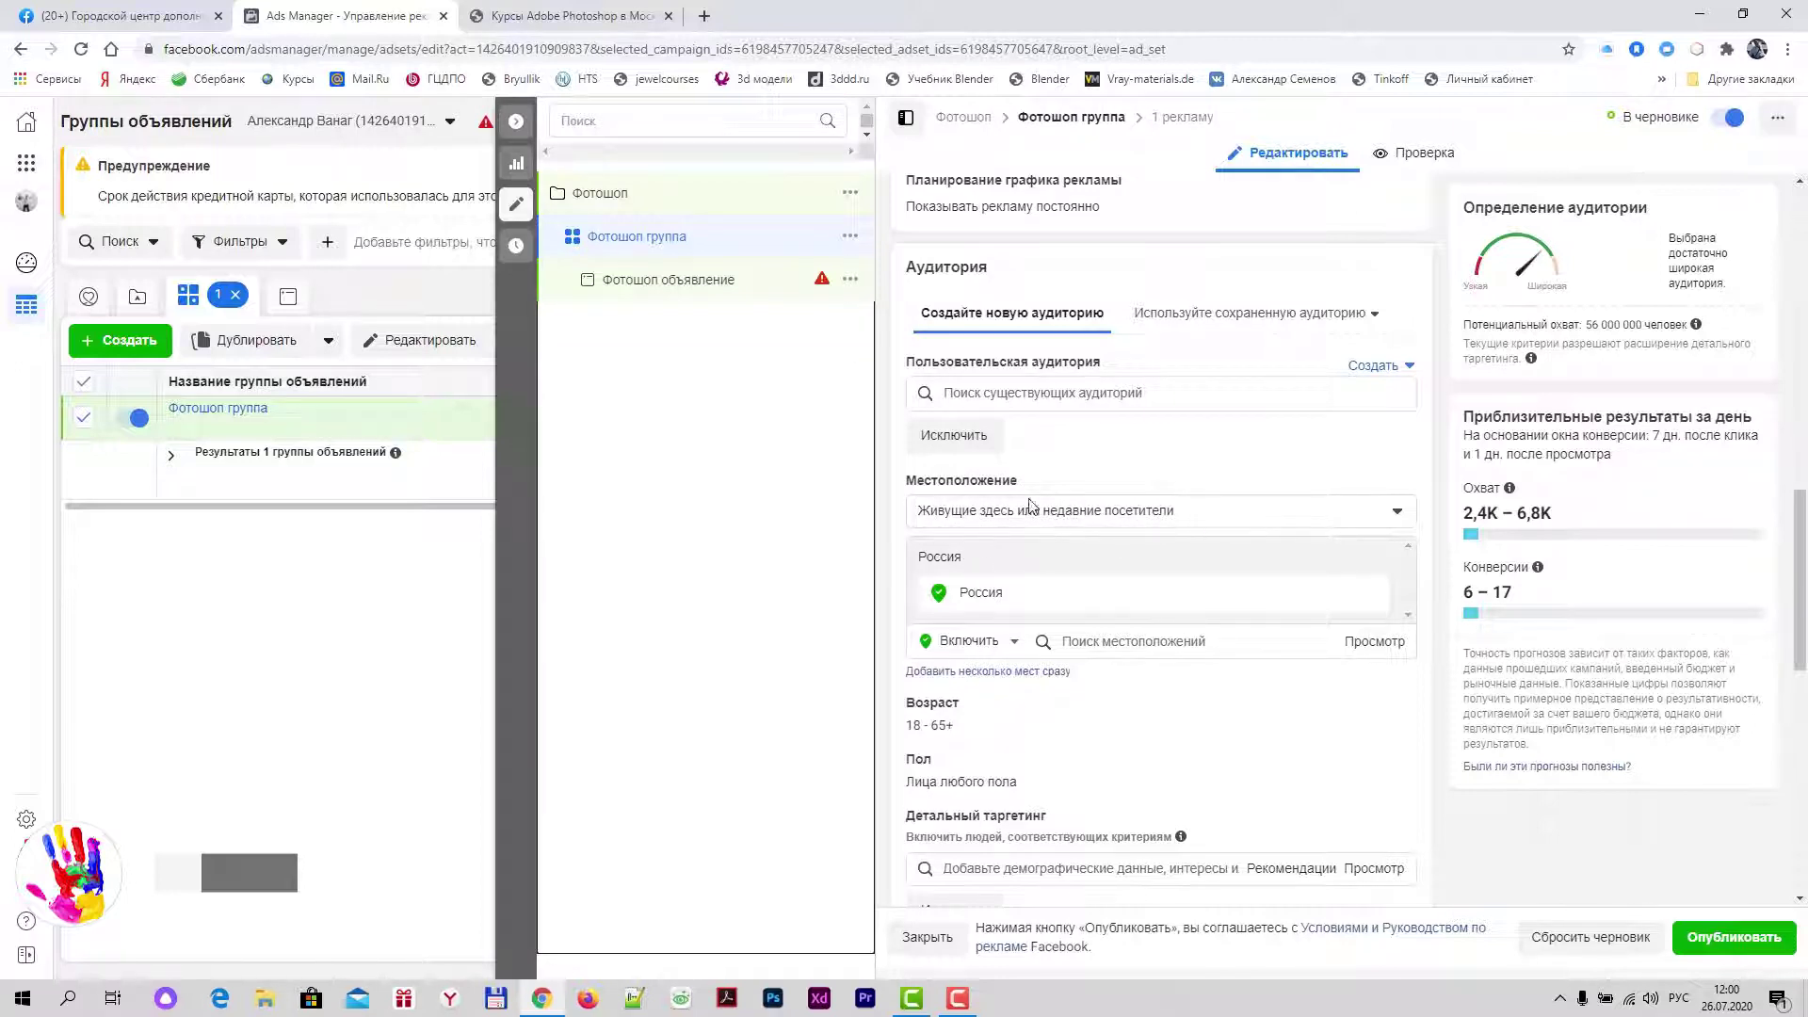
left_click(1398, 513)
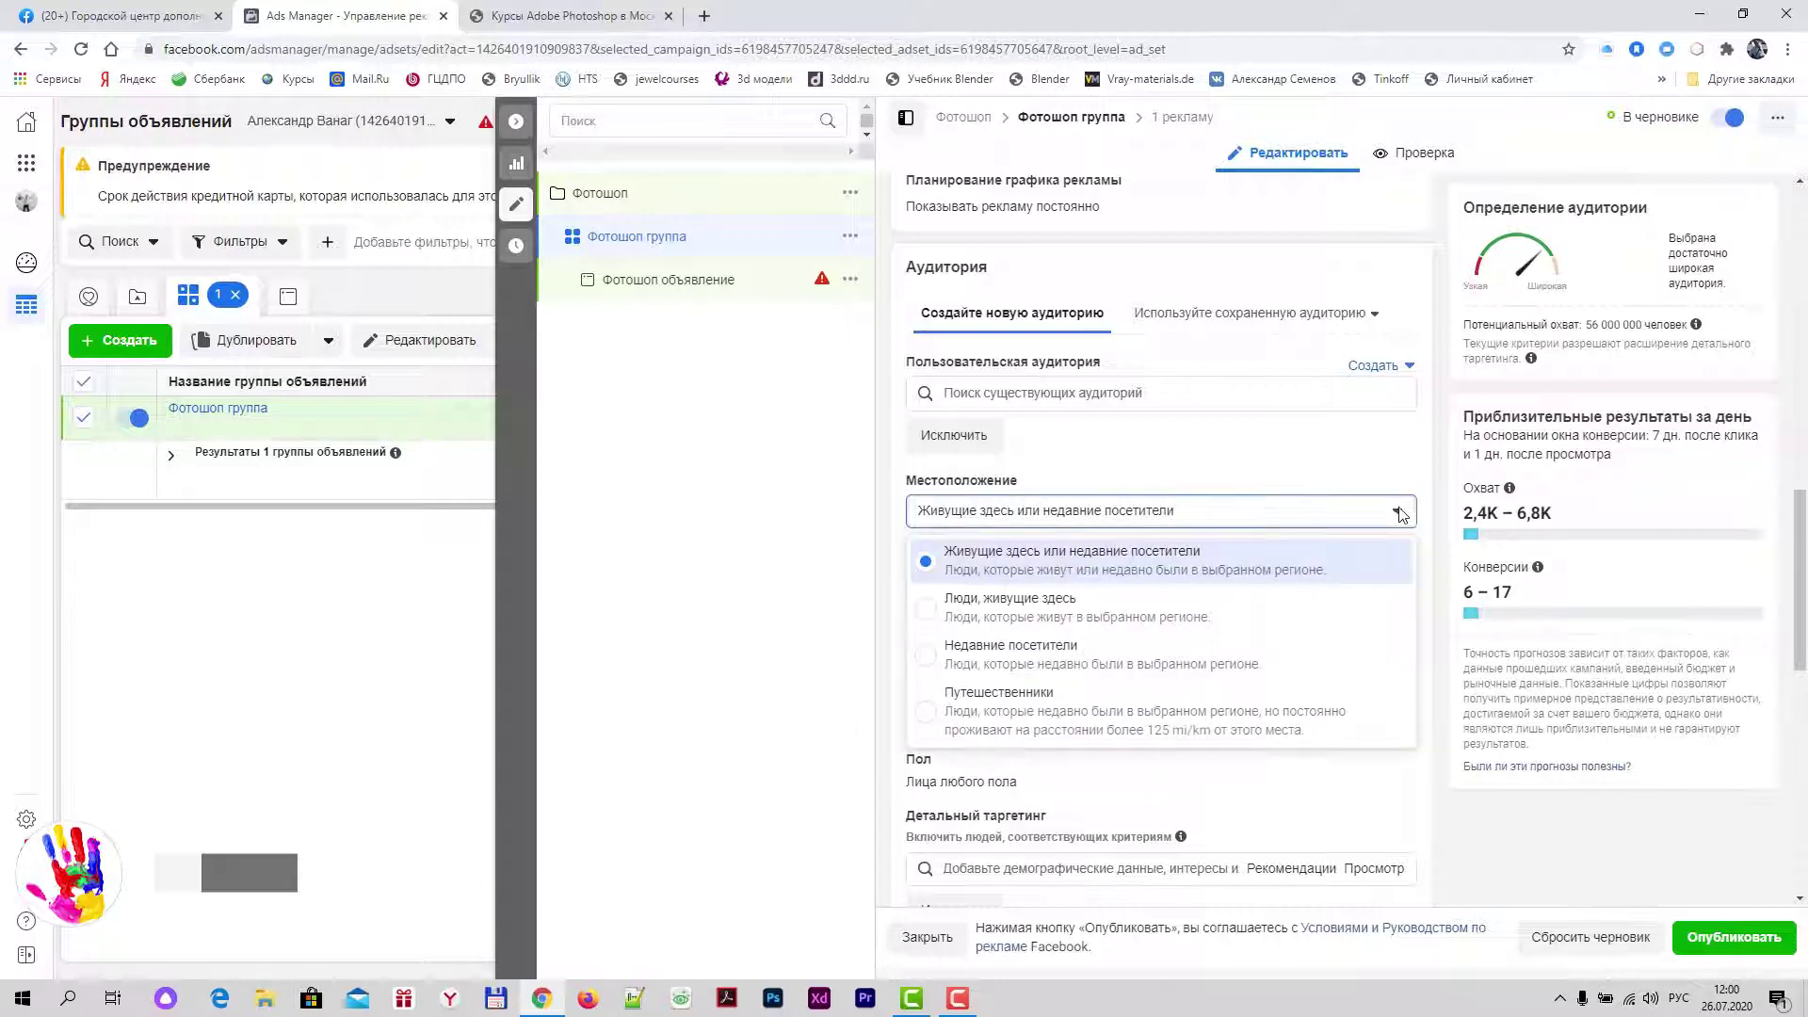
left_click(1400, 513)
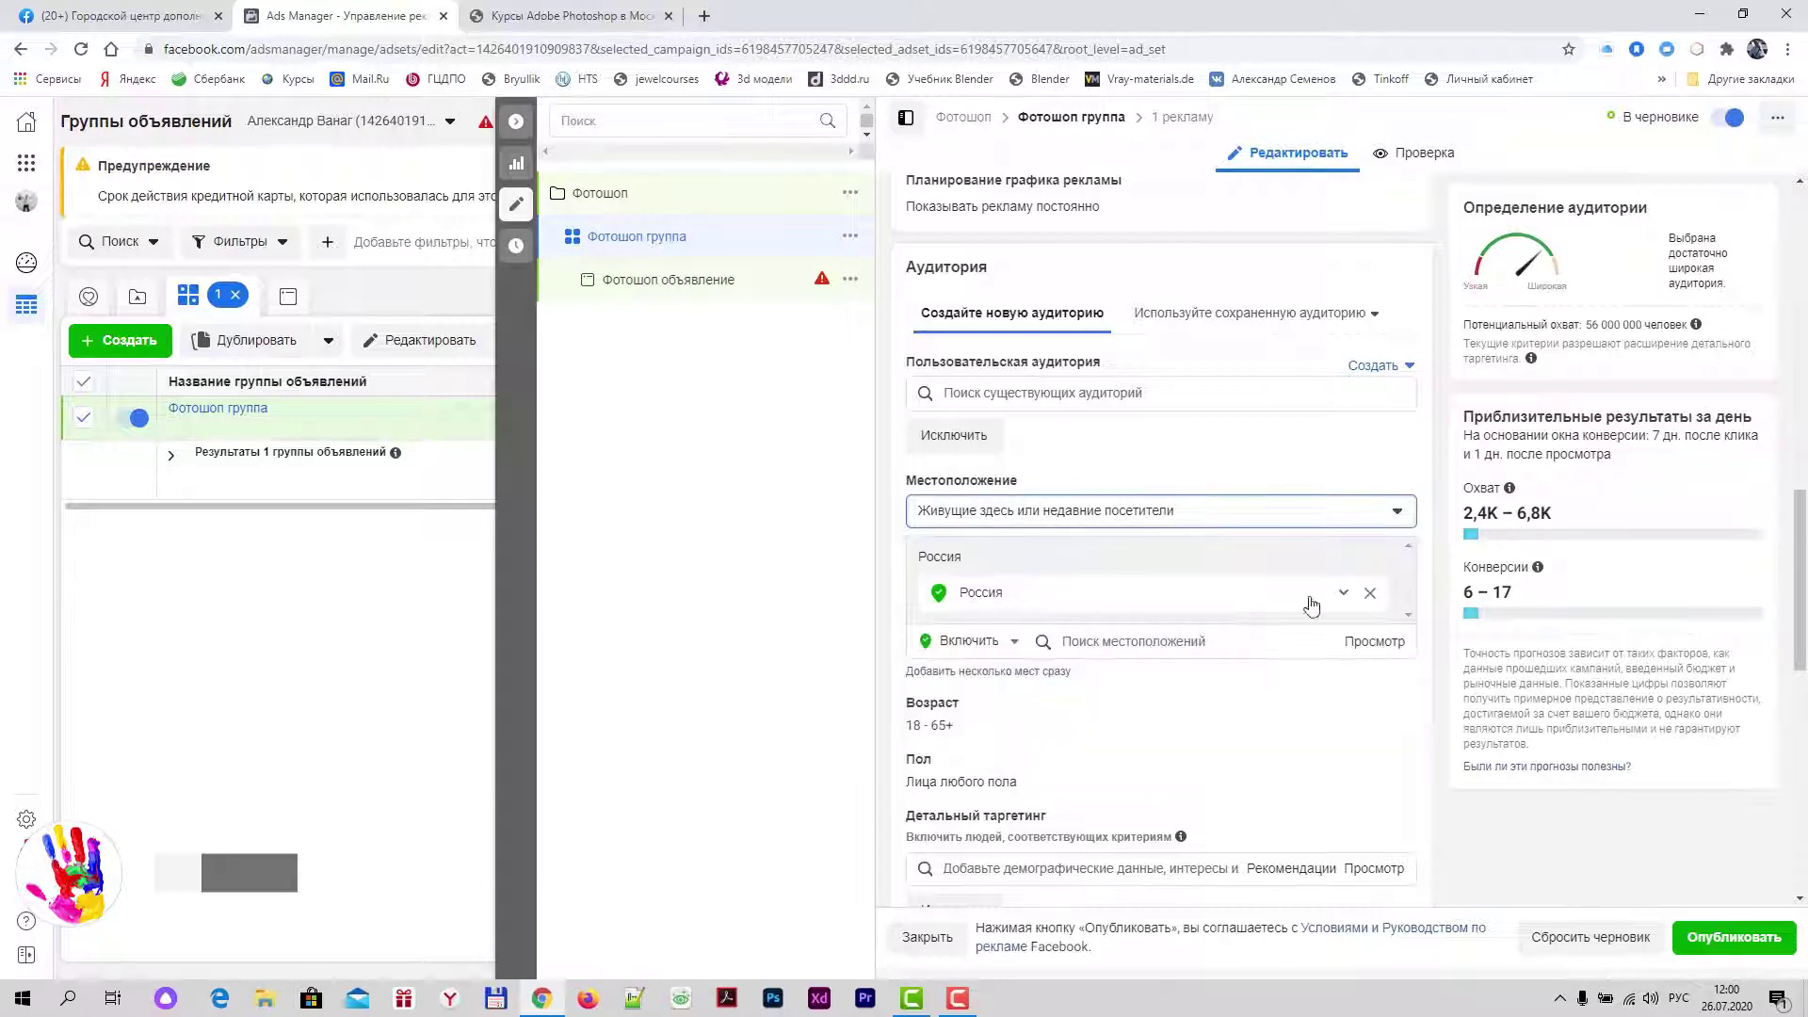
Step: Replace Россия with the city Одинцово, Moscow Oblast in the audience's locations
left_click(1371, 595)
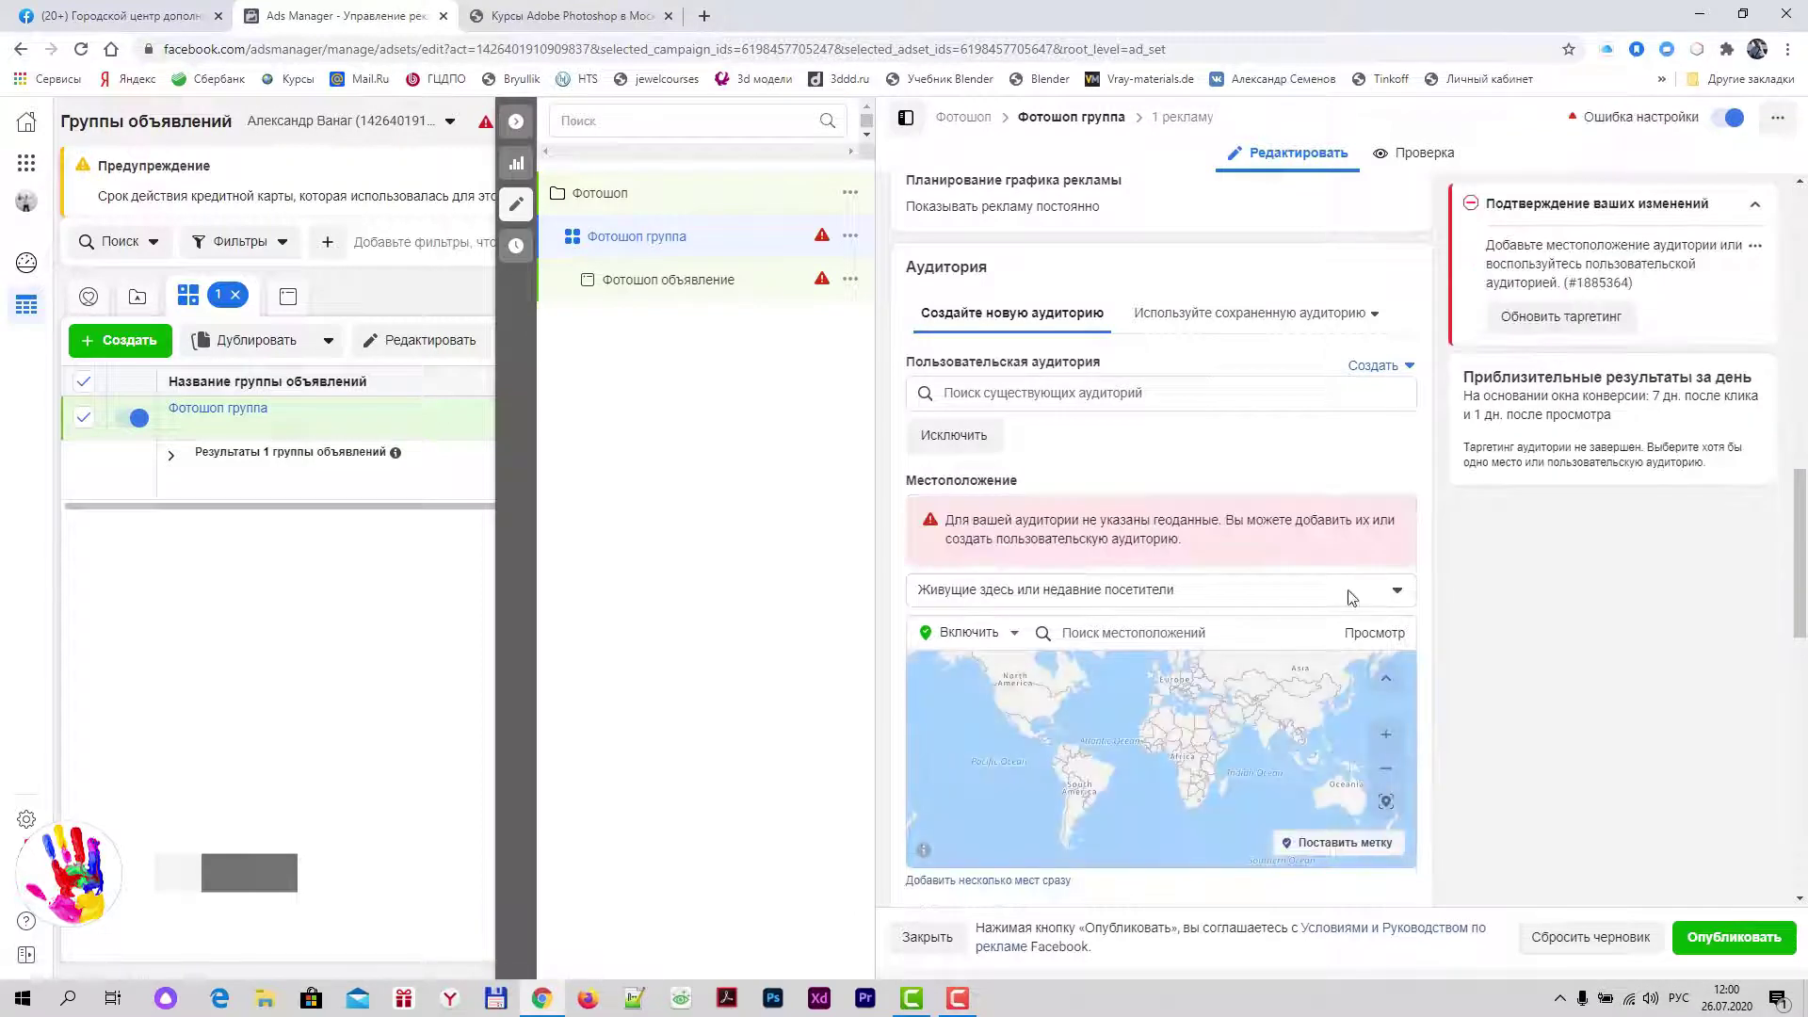
left_click(1200, 635)
type("О")
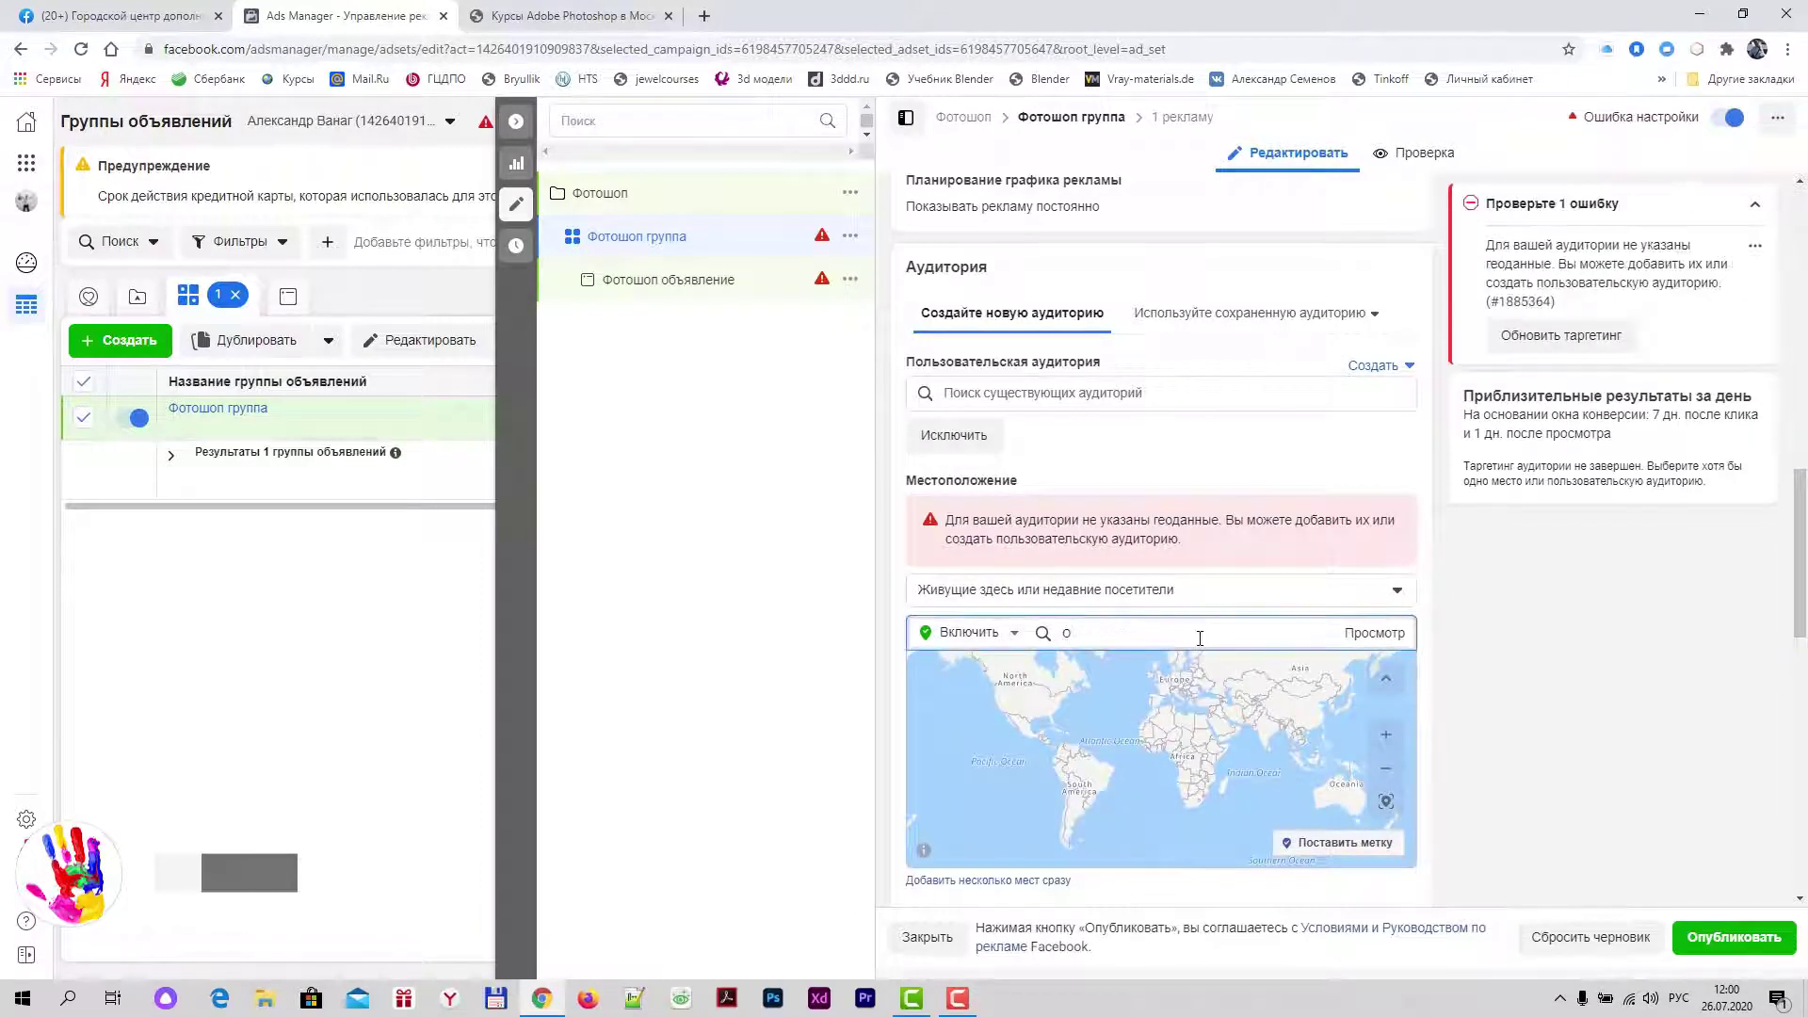
type("динцов")
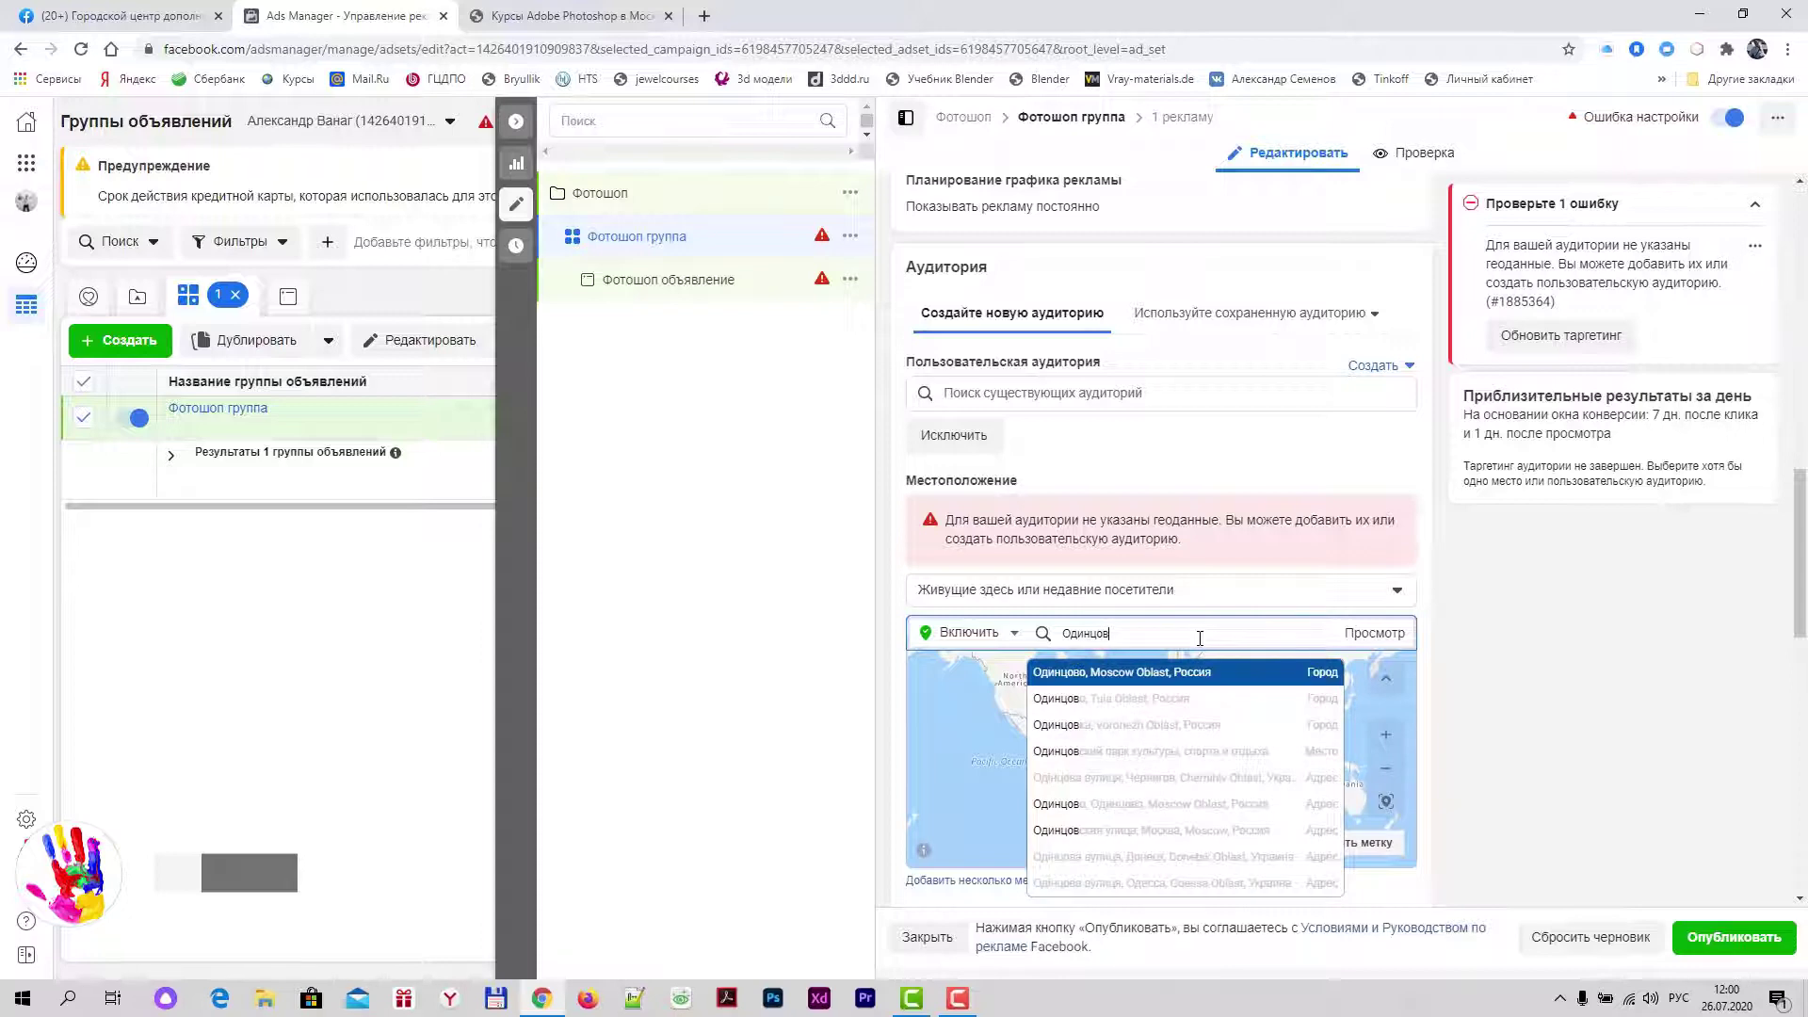
left_click(1163, 680)
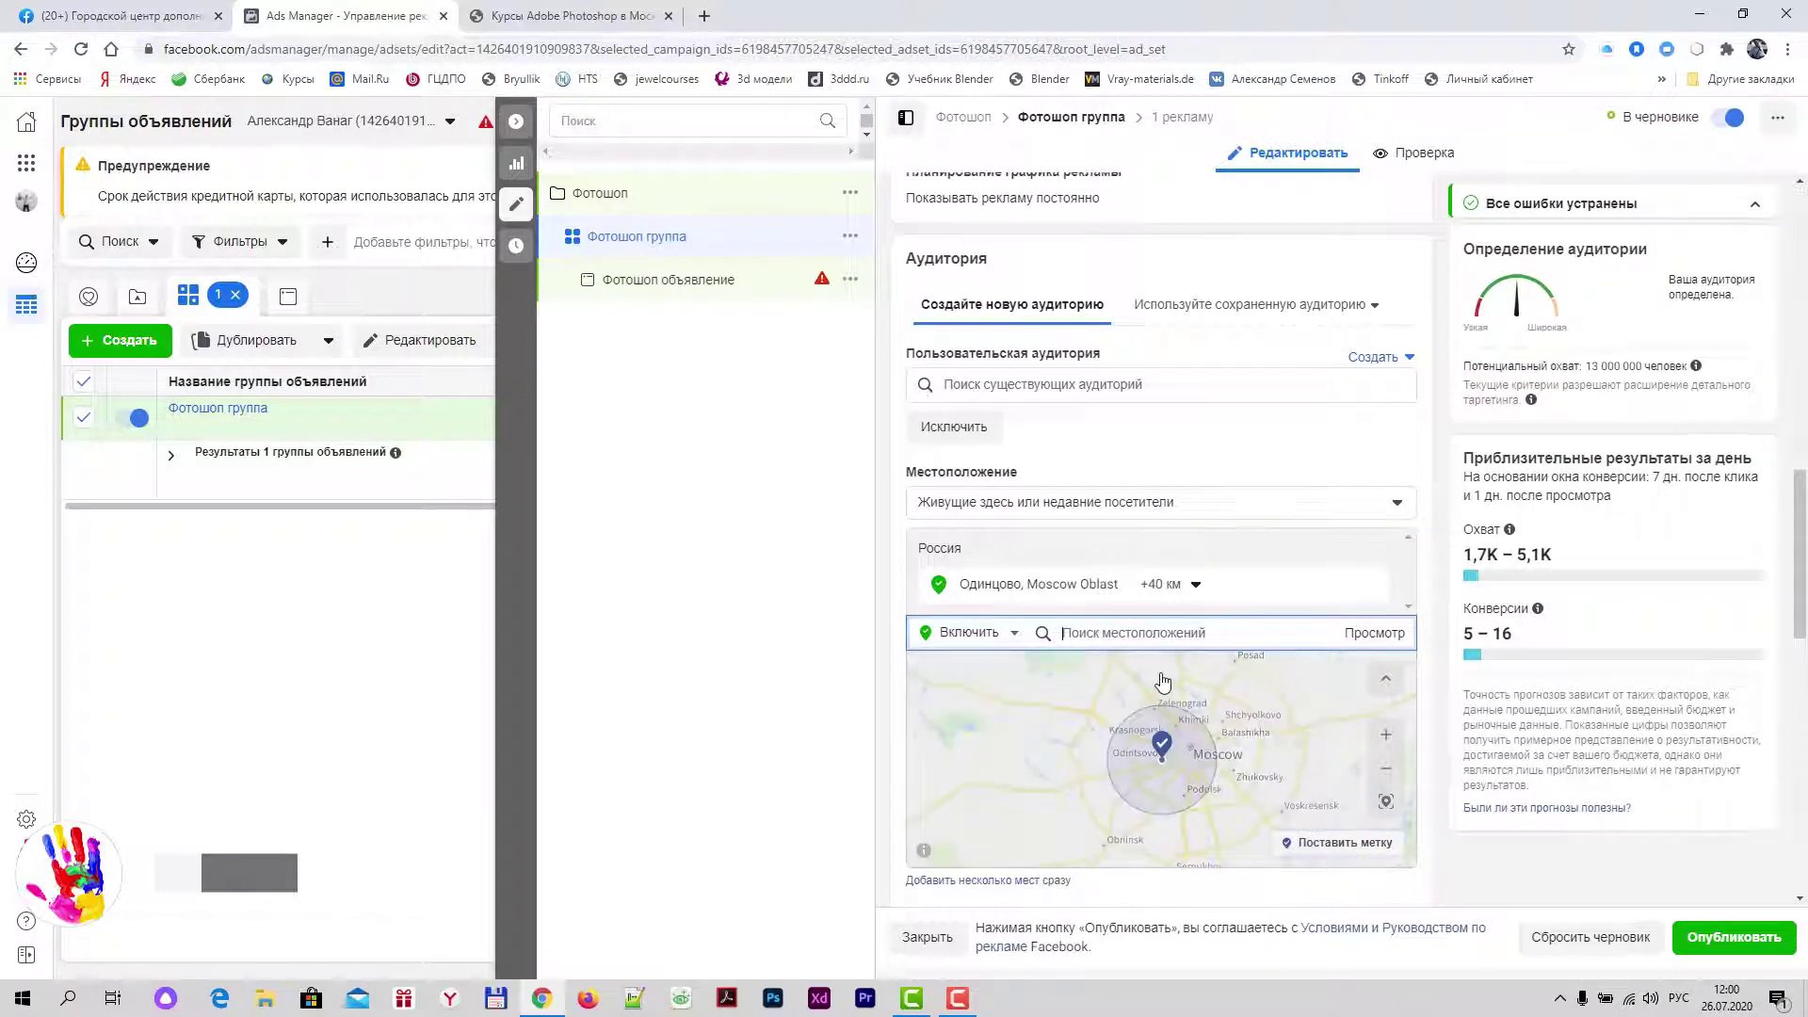
Step: Reduce the targeting radius around Одинцово to 17 km
left_click(1168, 584)
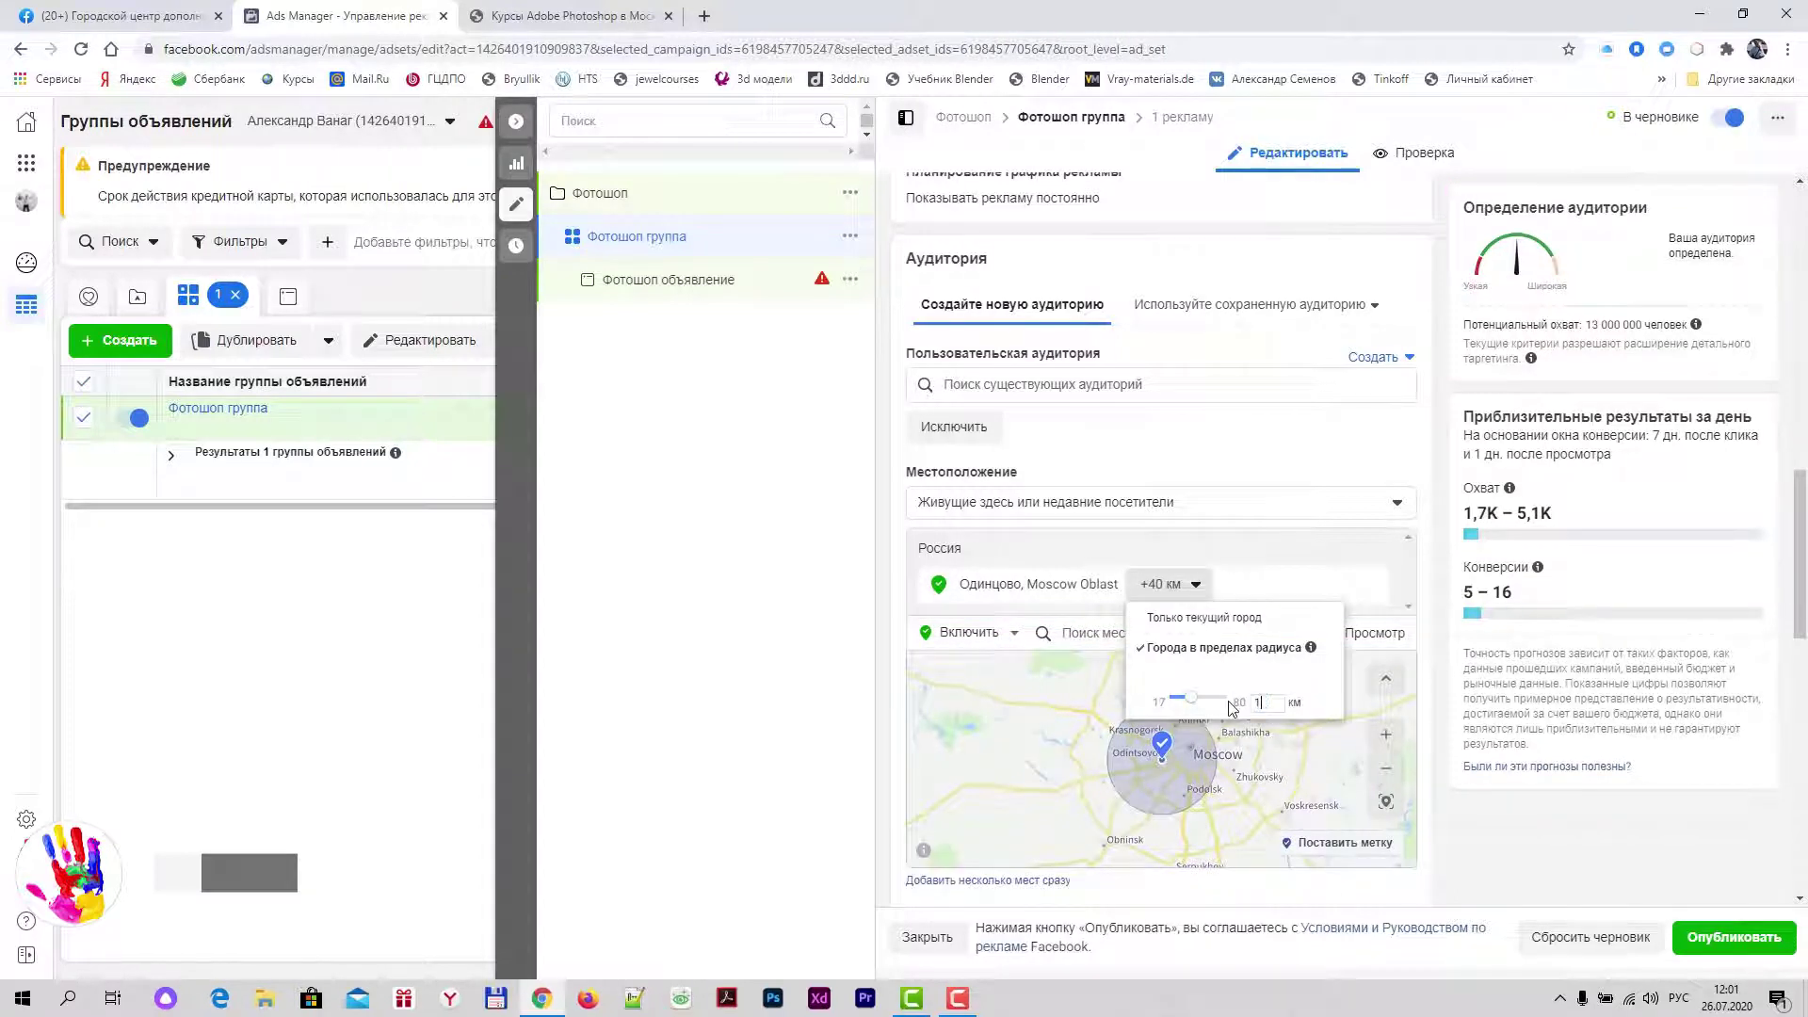
type("15")
key("Return")
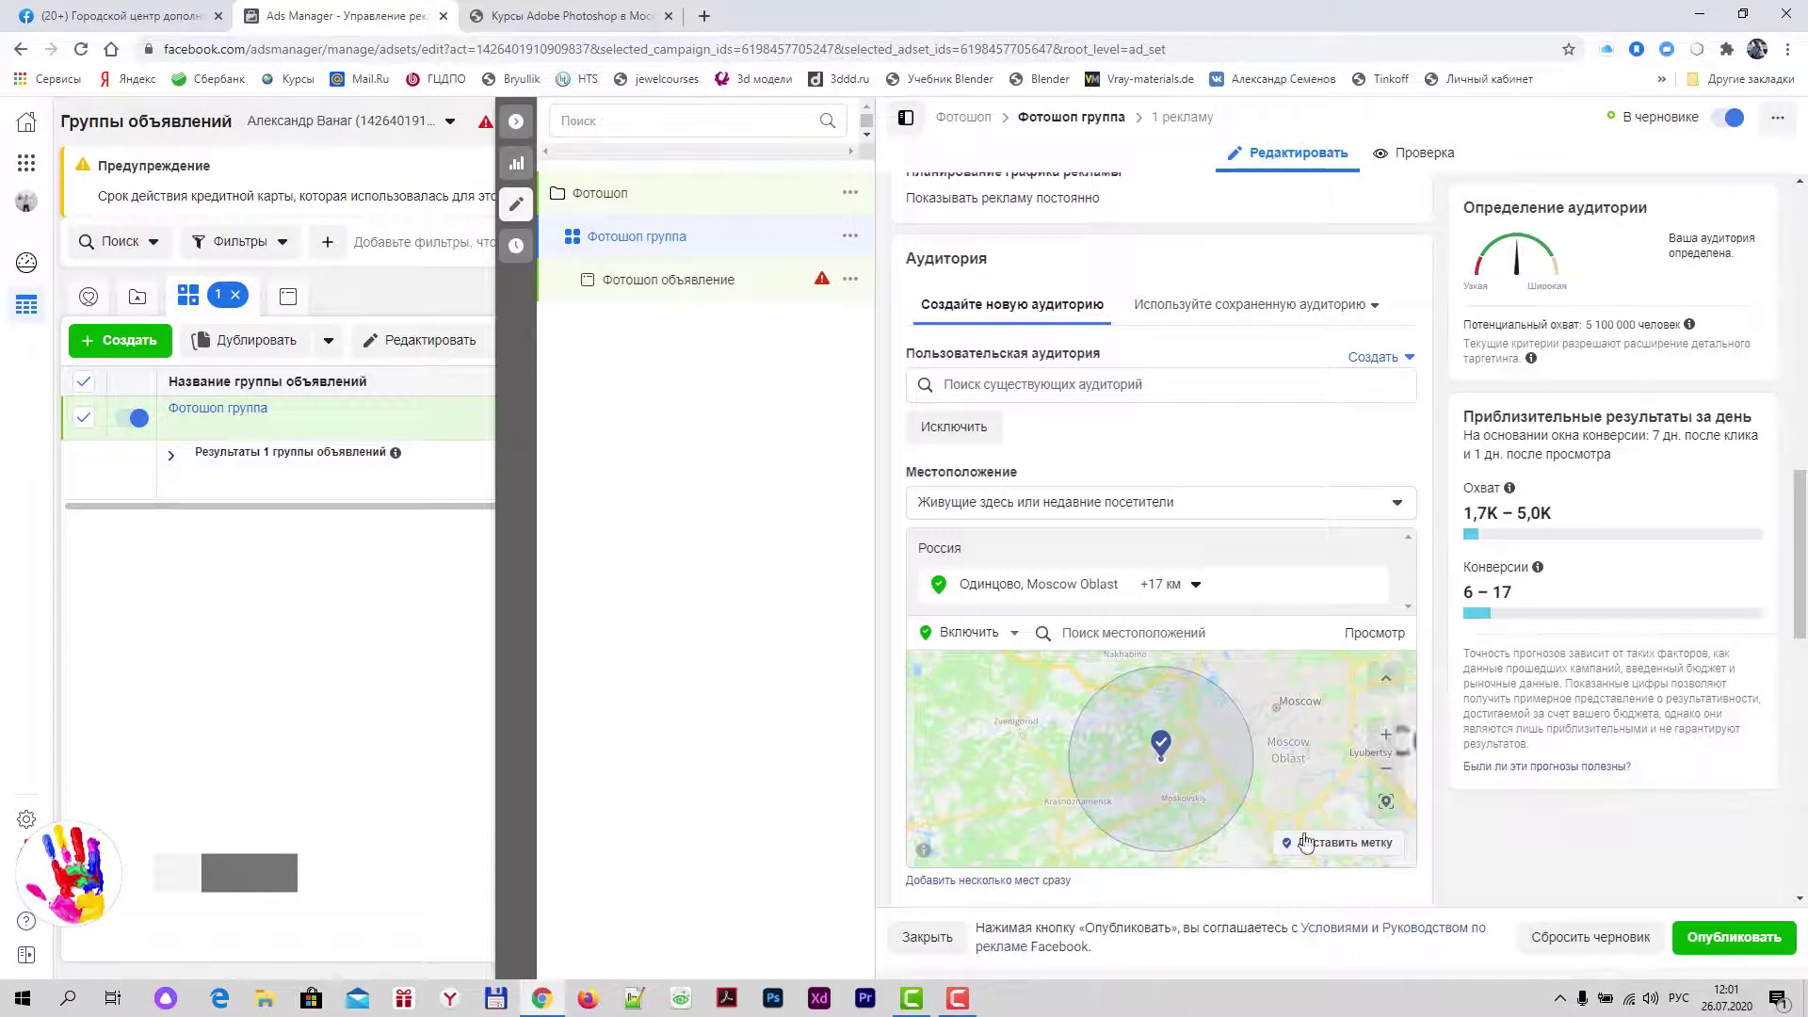
Step: Add a pin on the audience location map at Lyubertsy, southeast of Moscow, and set its radius to 10 km
left_click_drag(1057, 676, 916, 676)
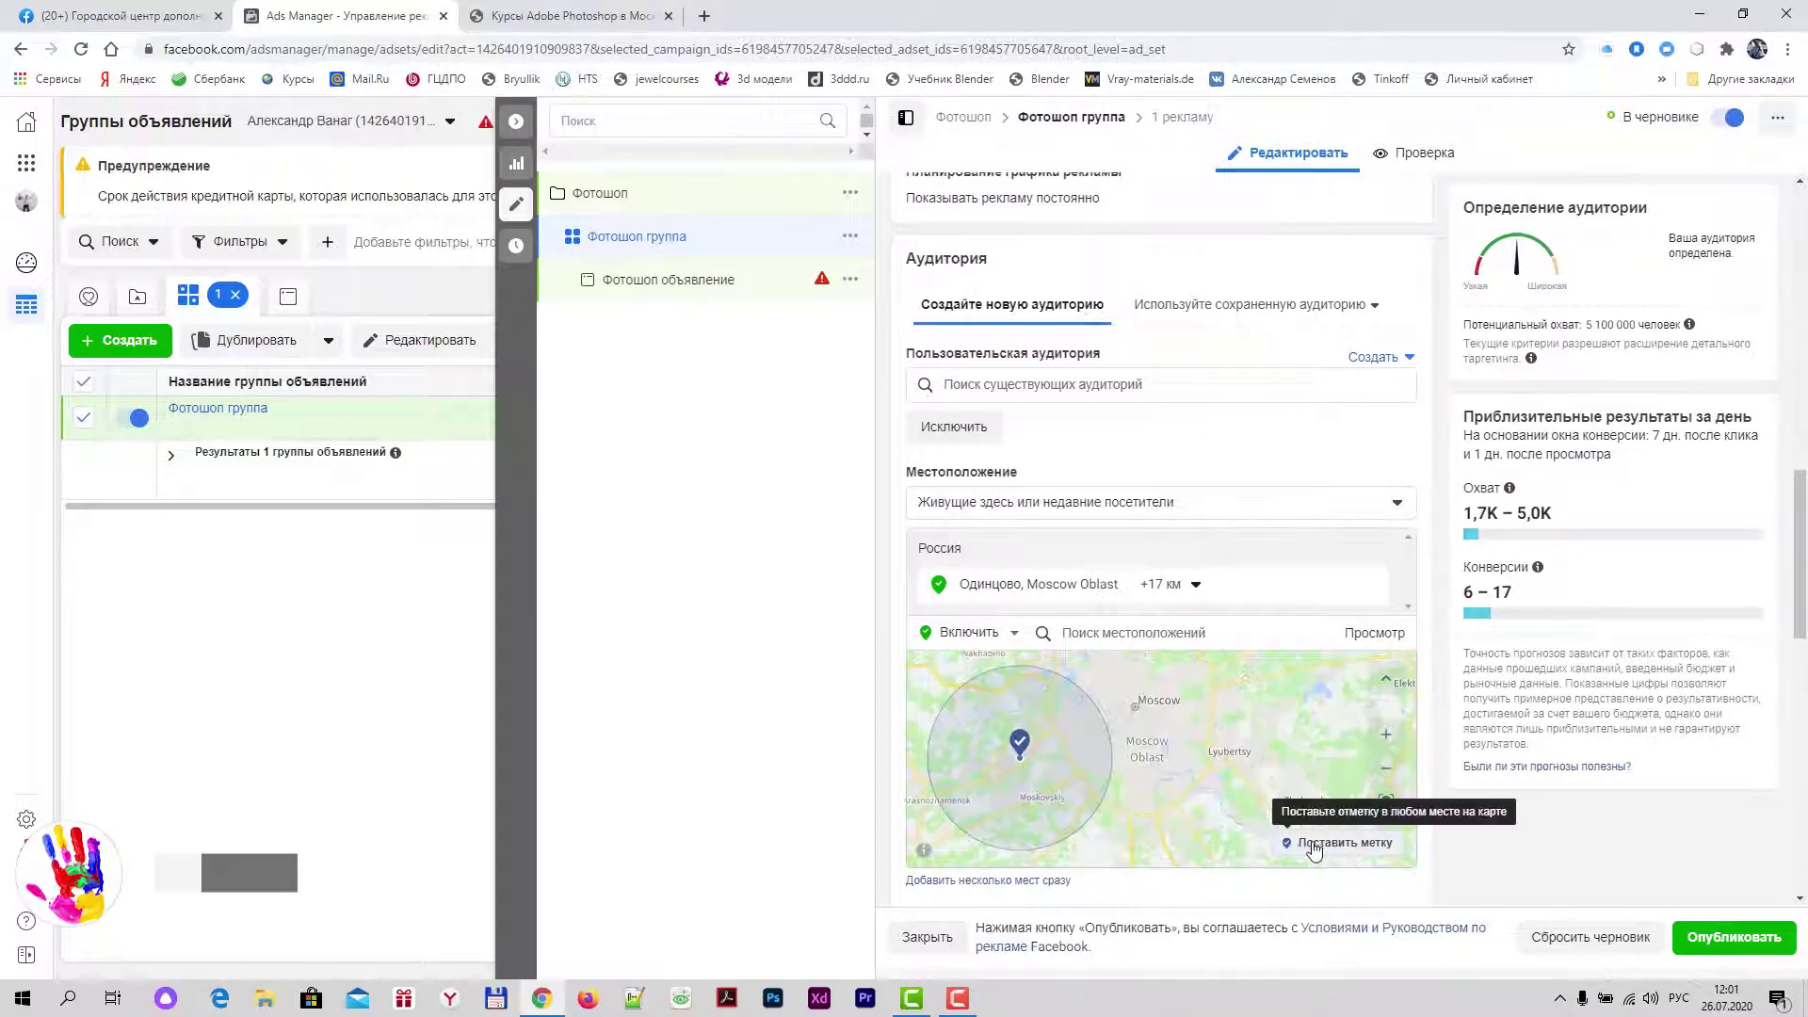
left_click(1337, 841)
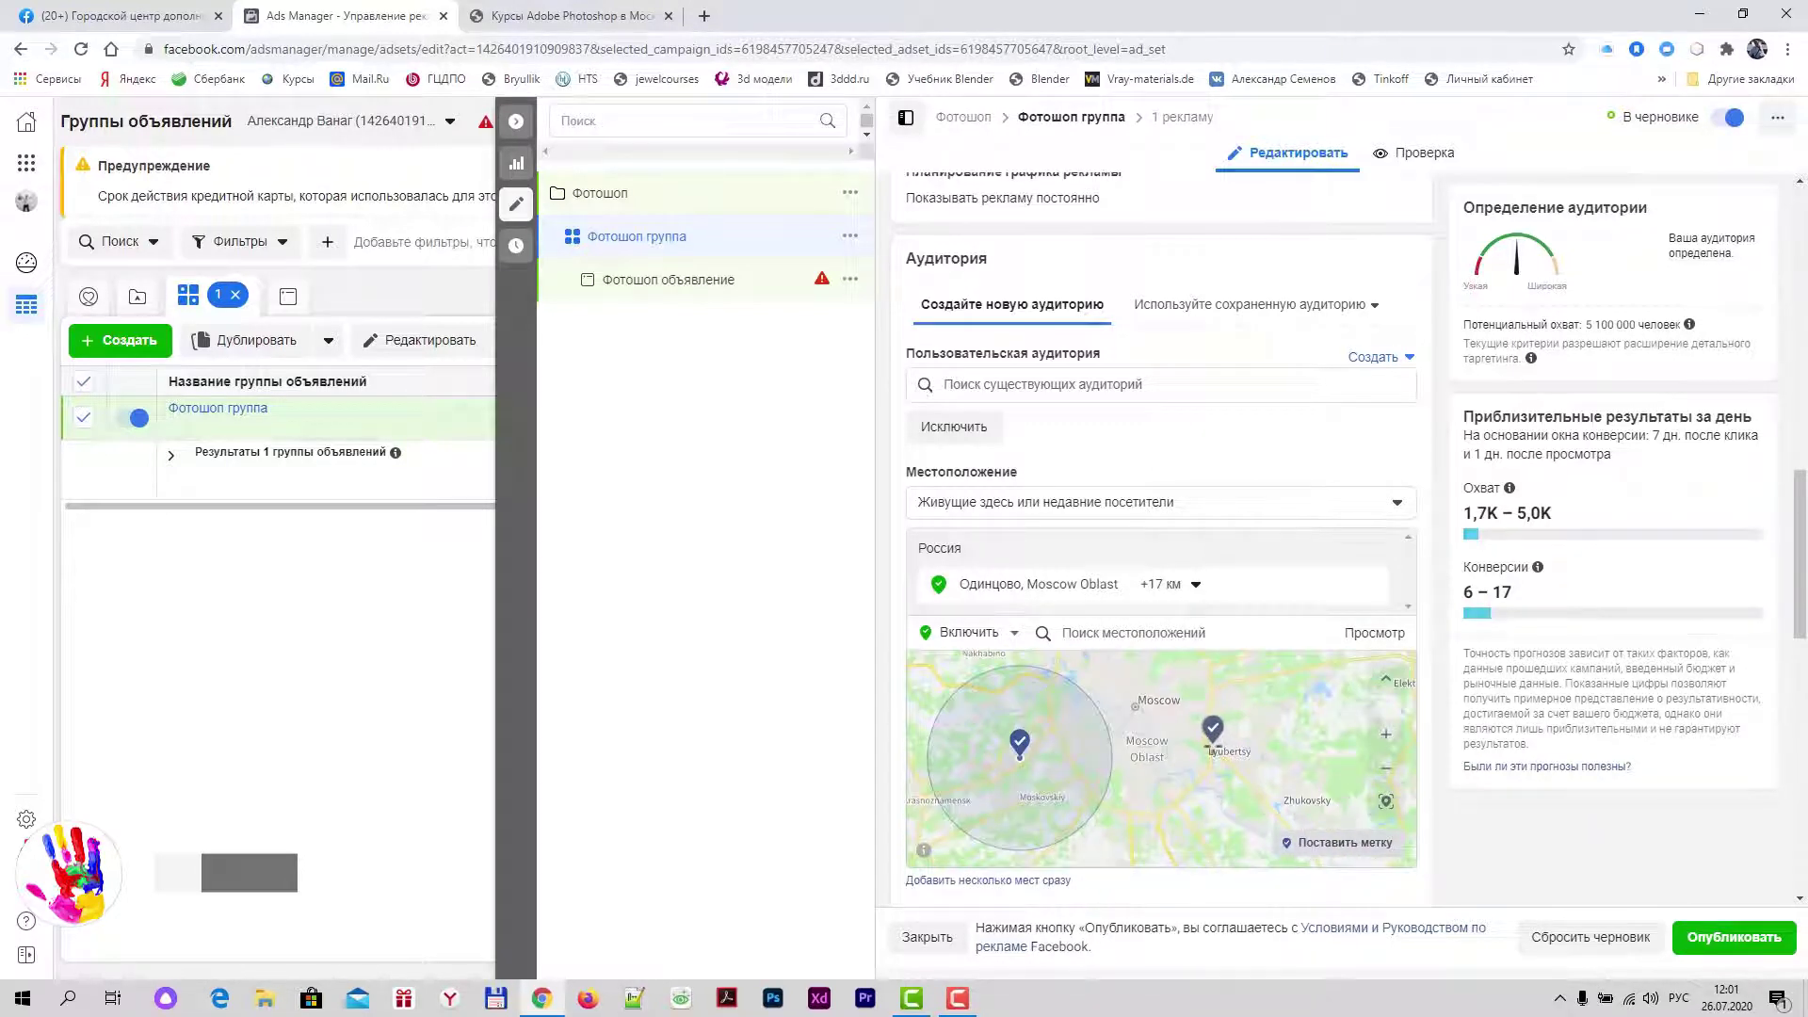
left_click(1209, 748)
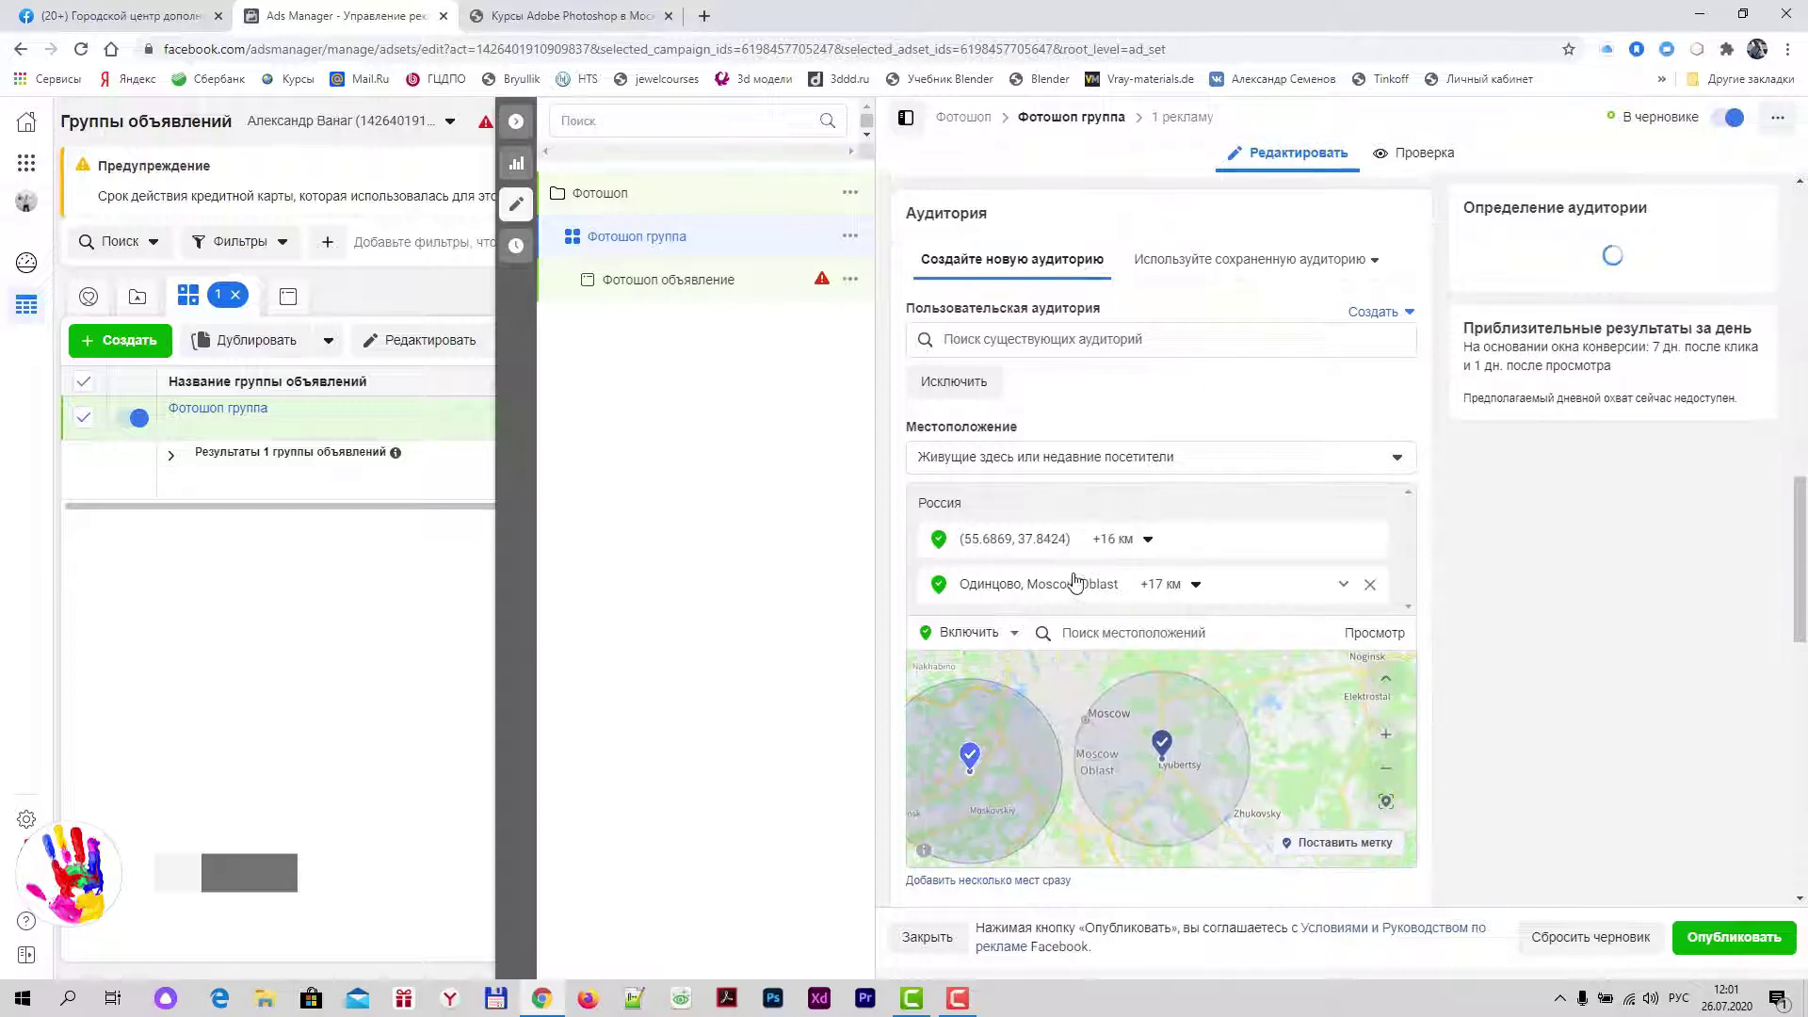
left_click(1141, 544)
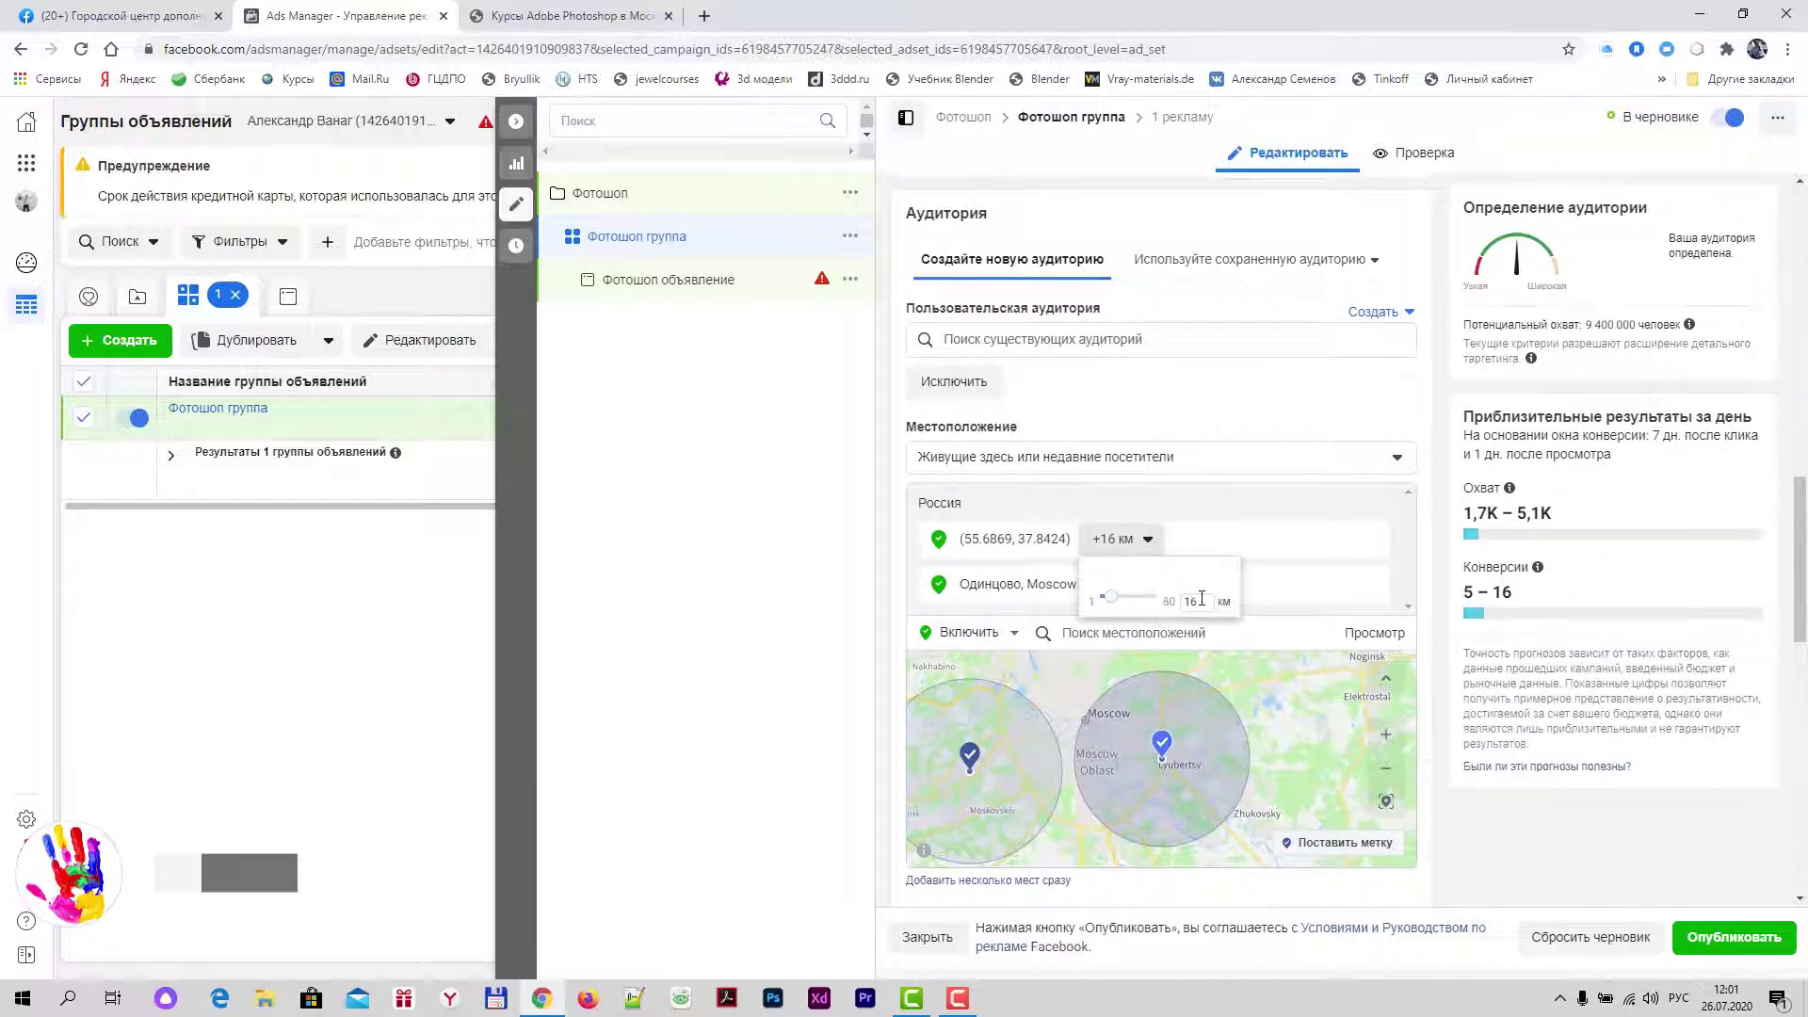
left_click_drag(1201, 599, 1168, 604)
type("10")
key("Return")
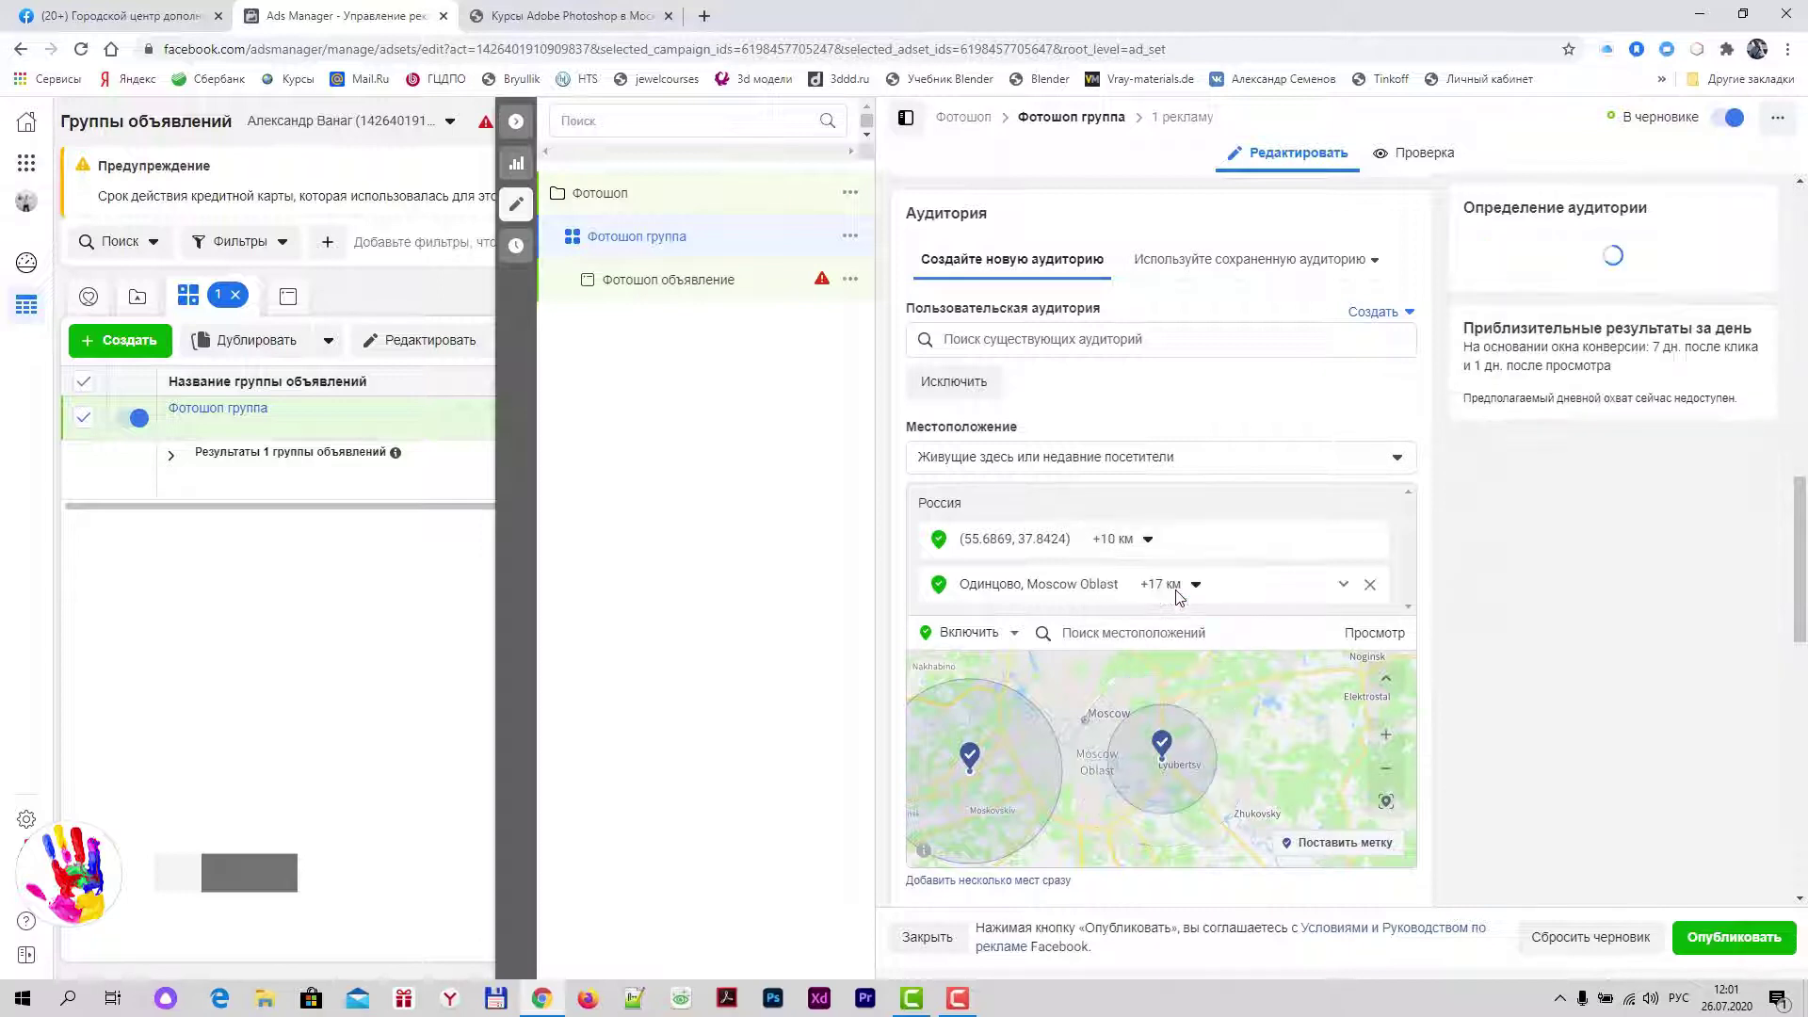
Step: Limit the audience's age range to 20–30
scroll(903, 560, "down", 4)
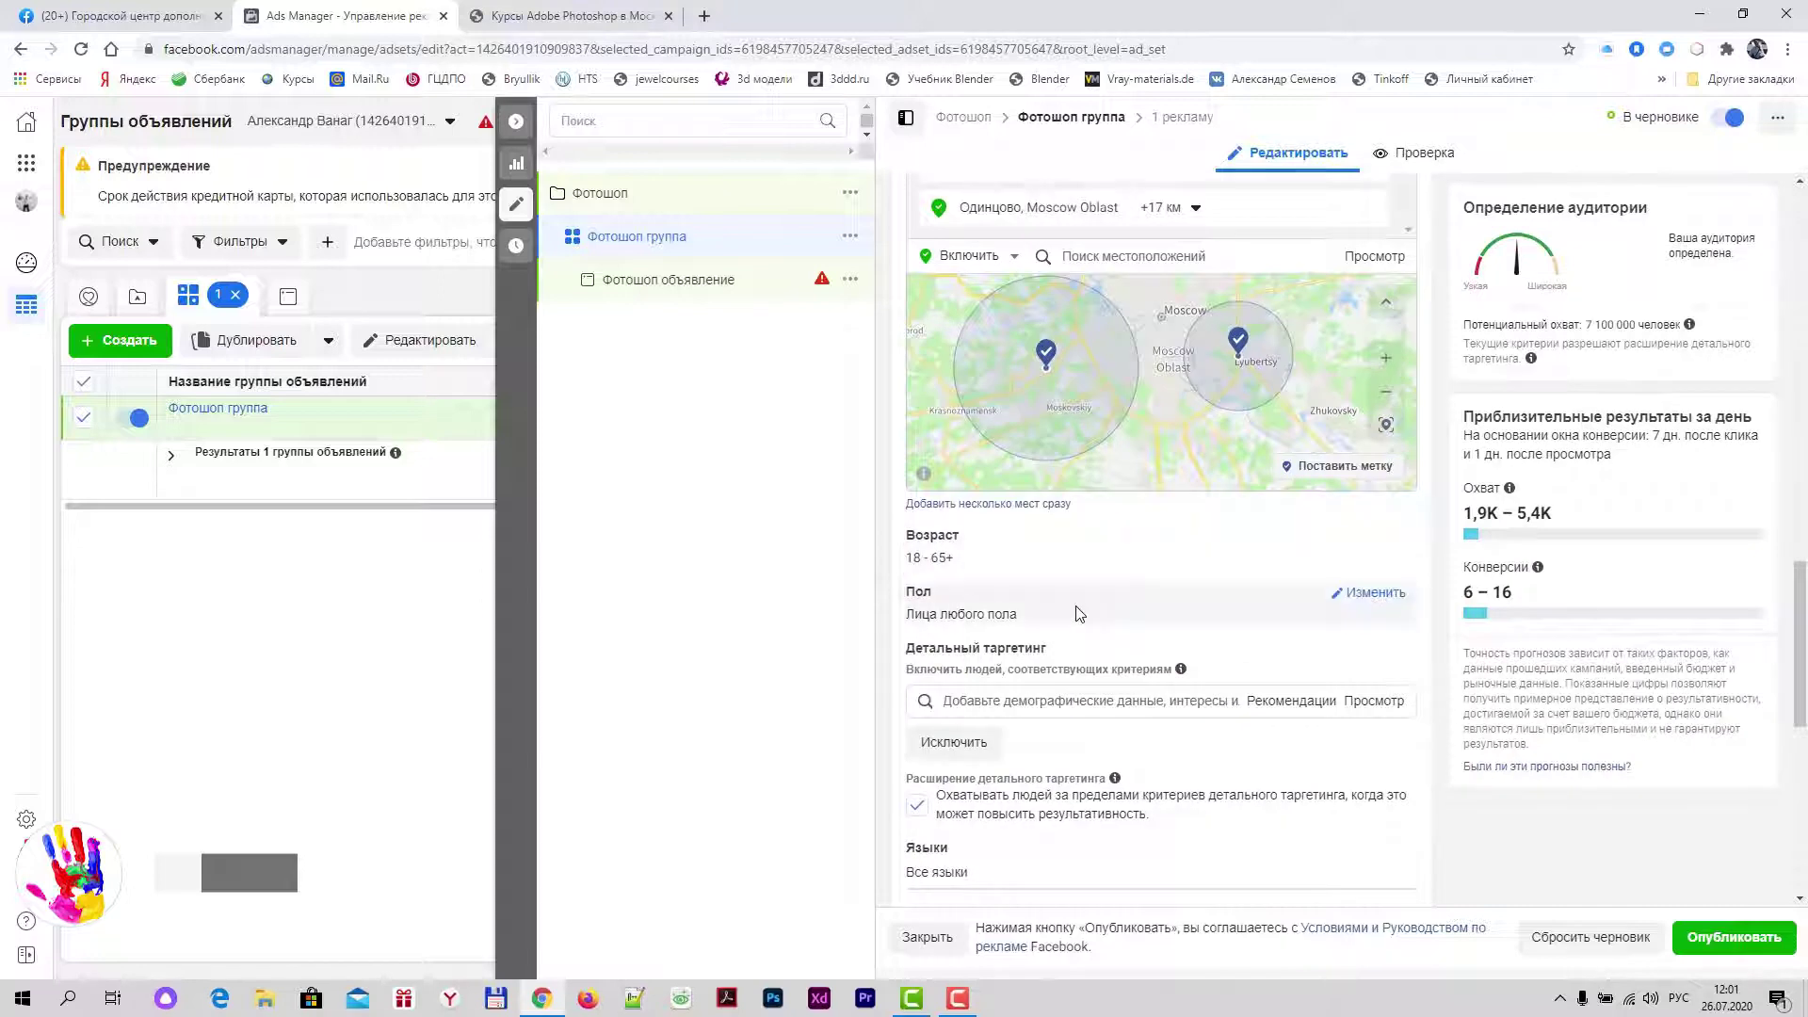
left_click(1379, 538)
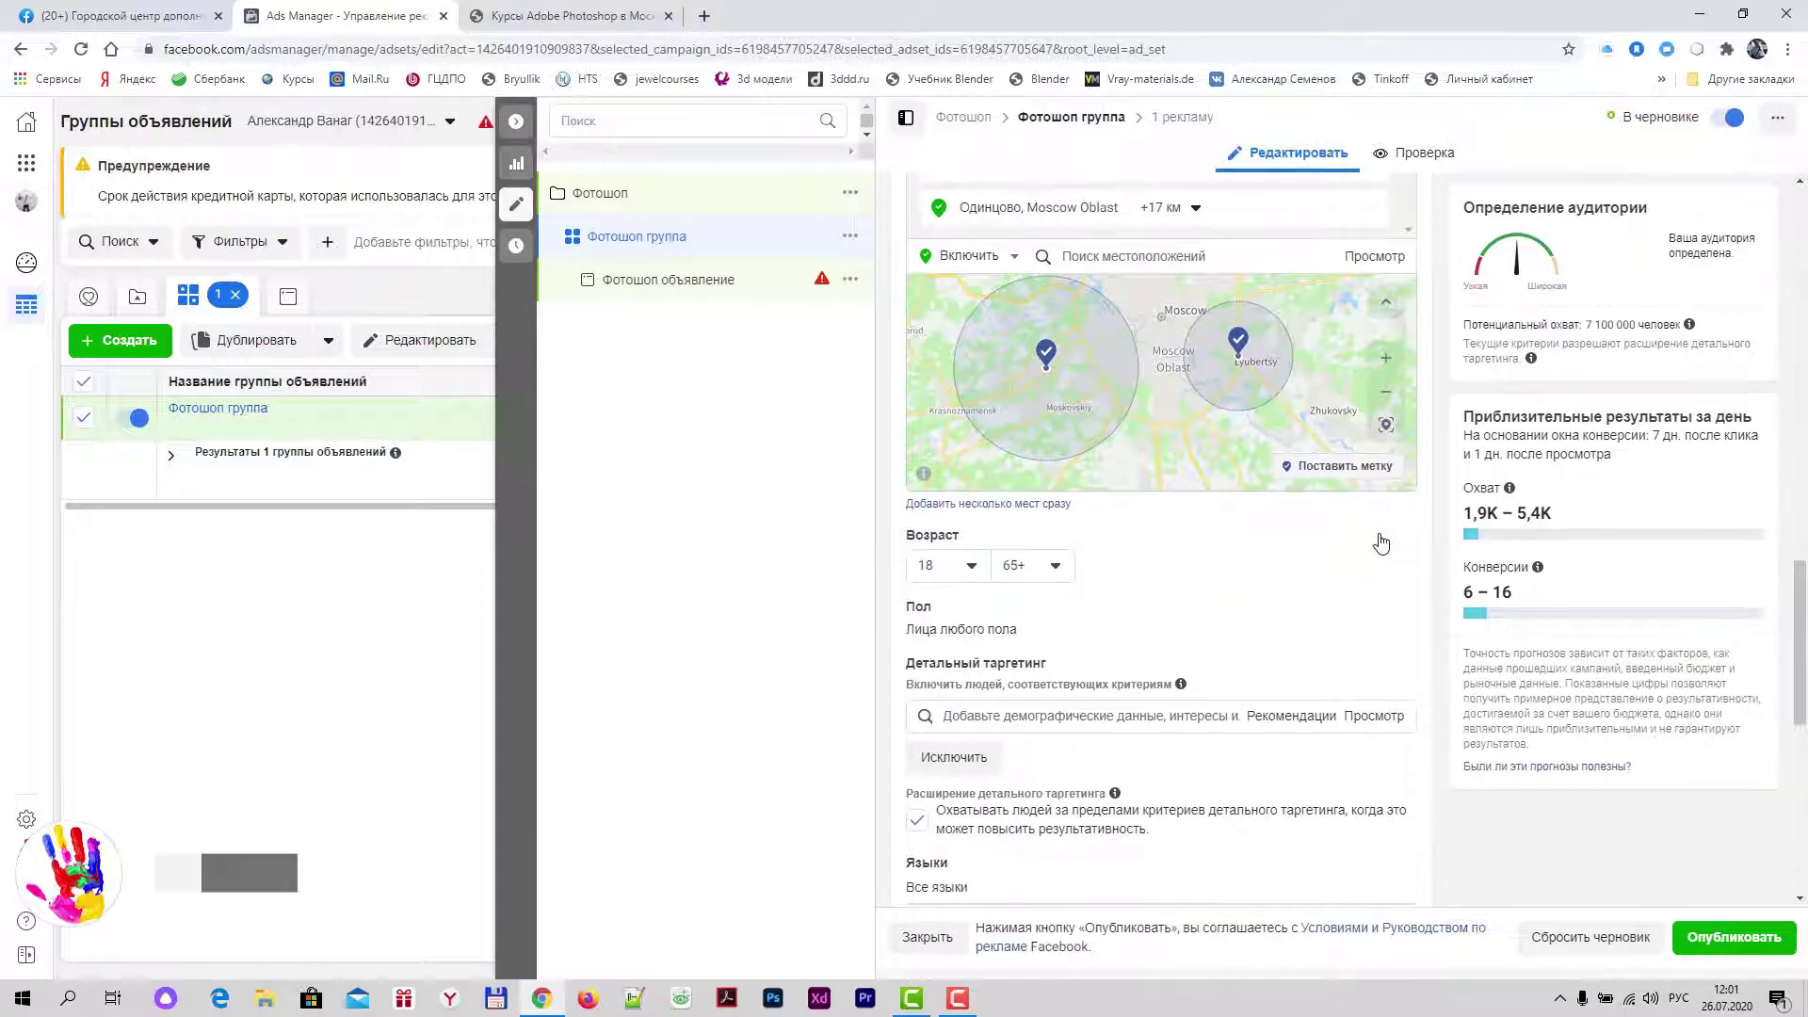
left_click(968, 568)
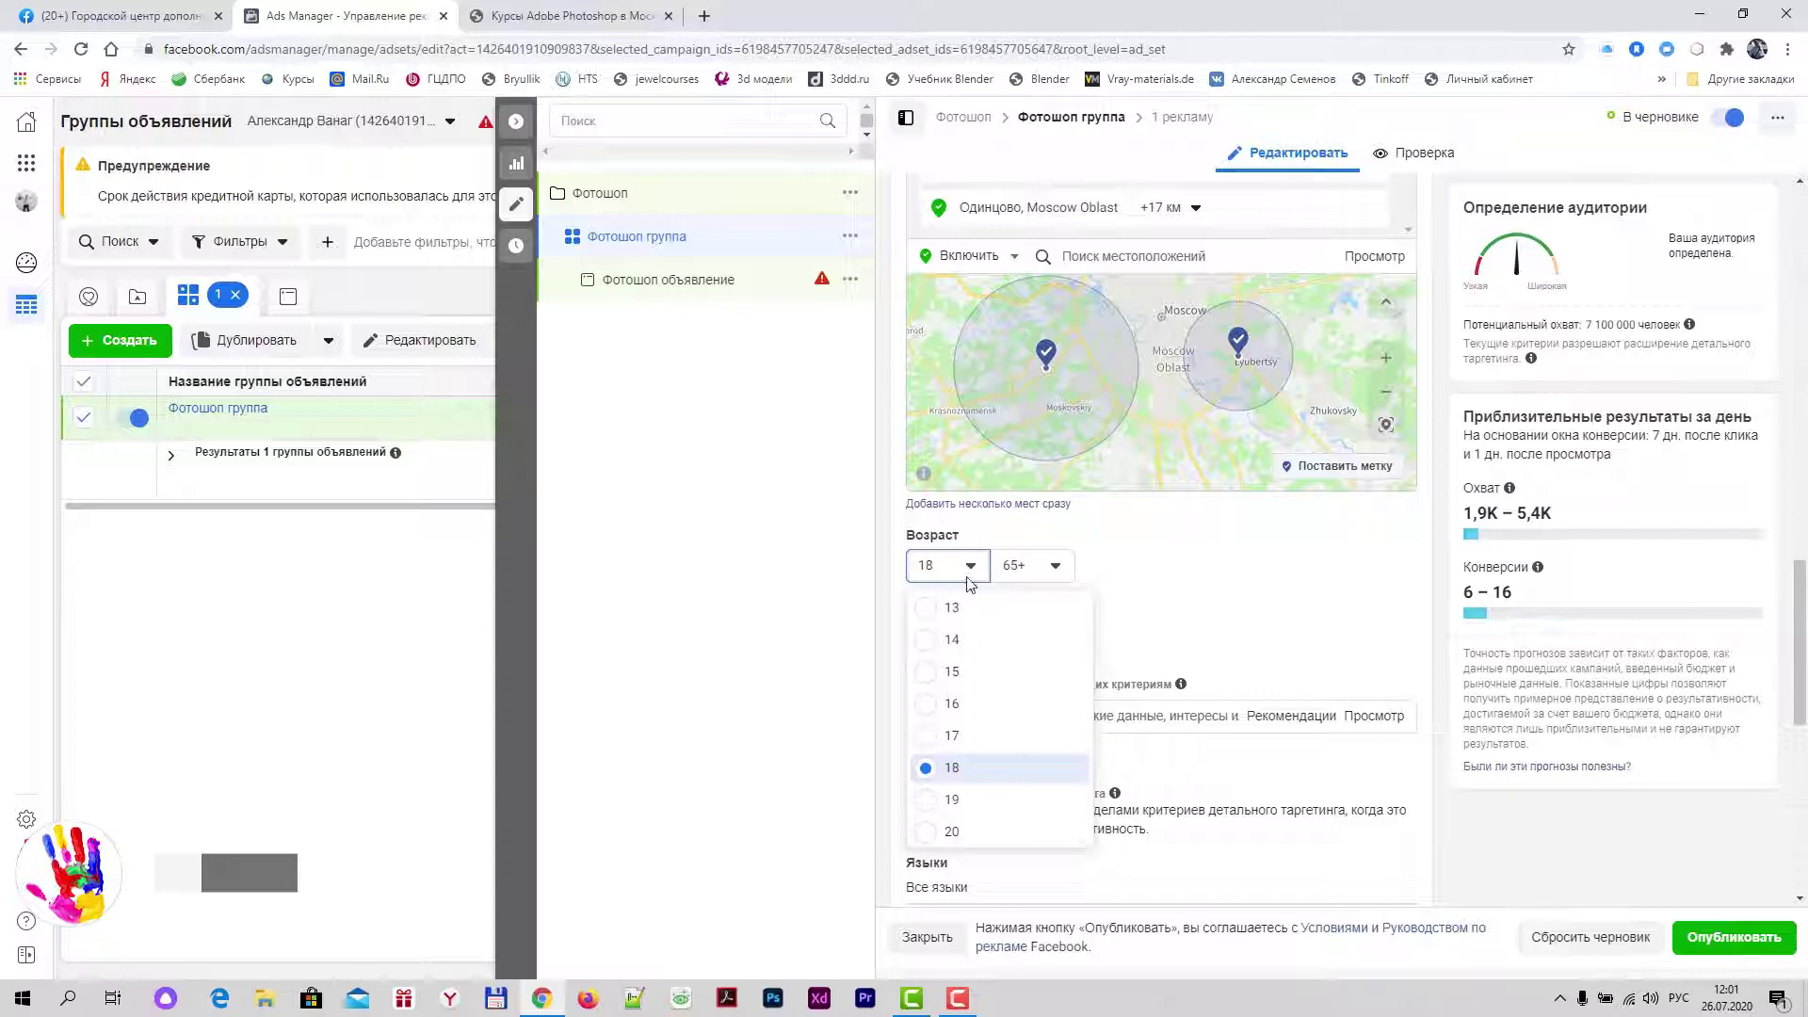
left_click(951, 831)
left_click(1054, 565)
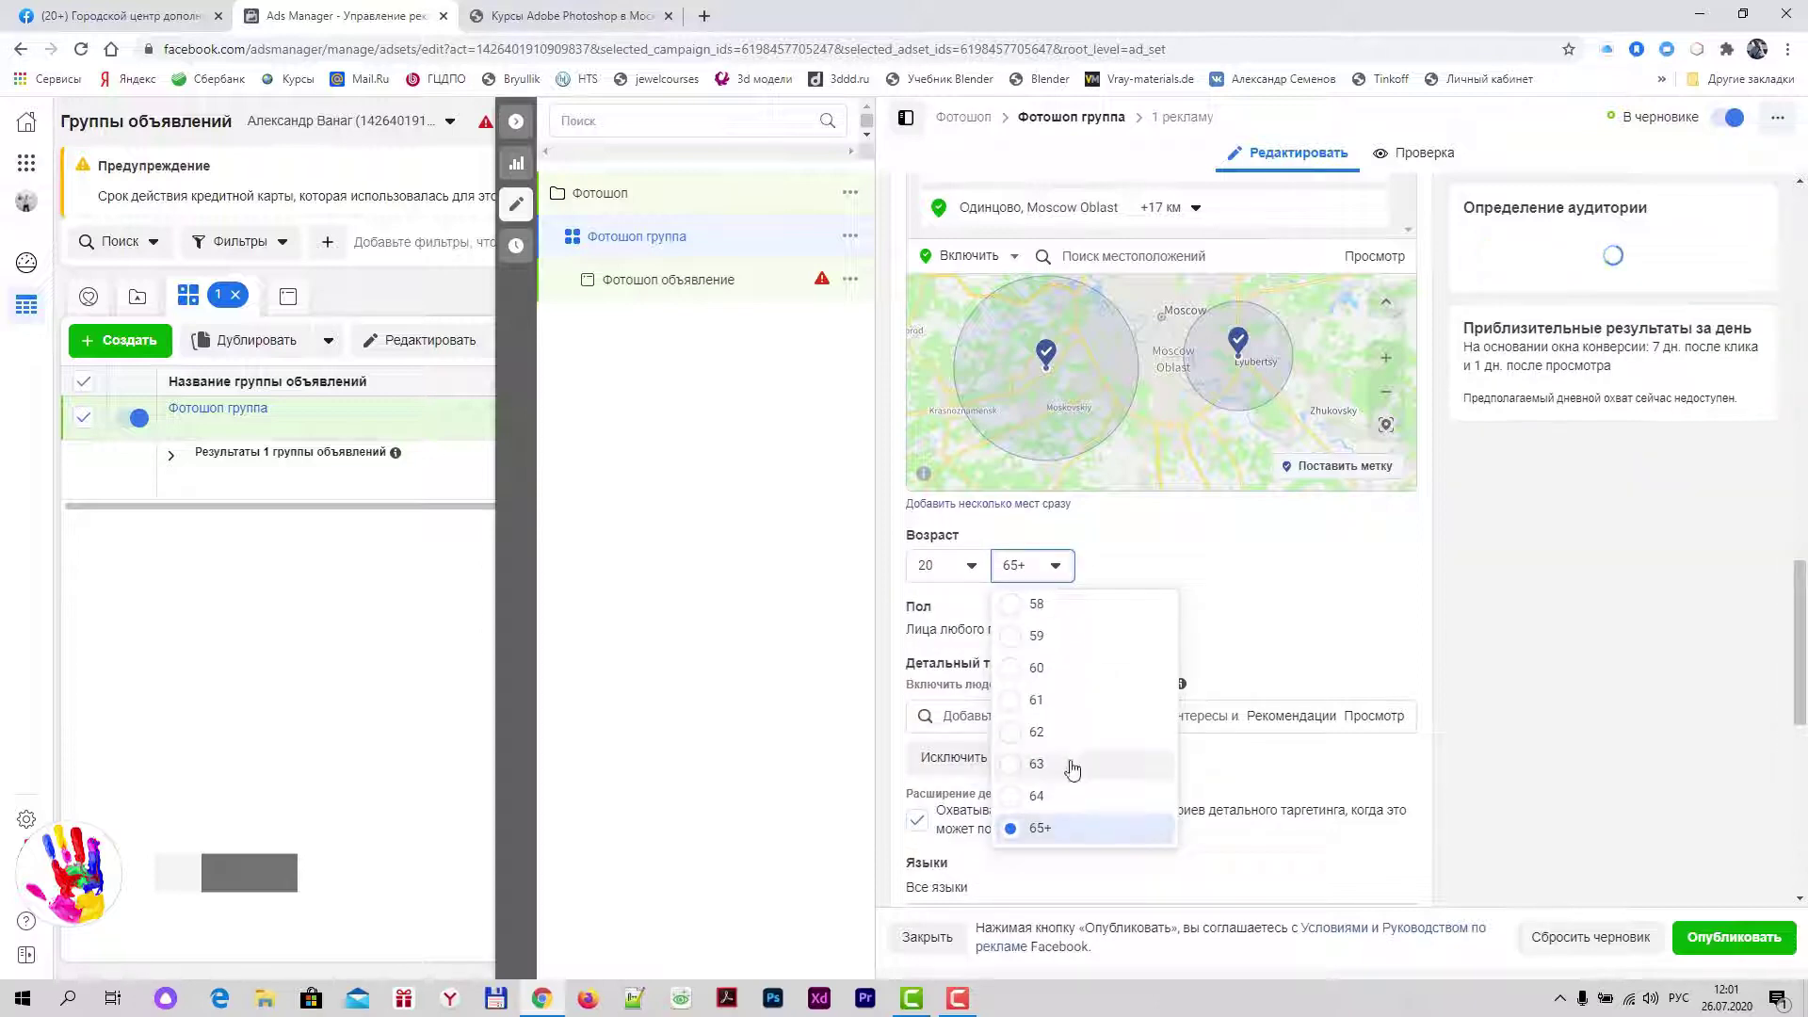
scroll(1064, 772, "up", 10)
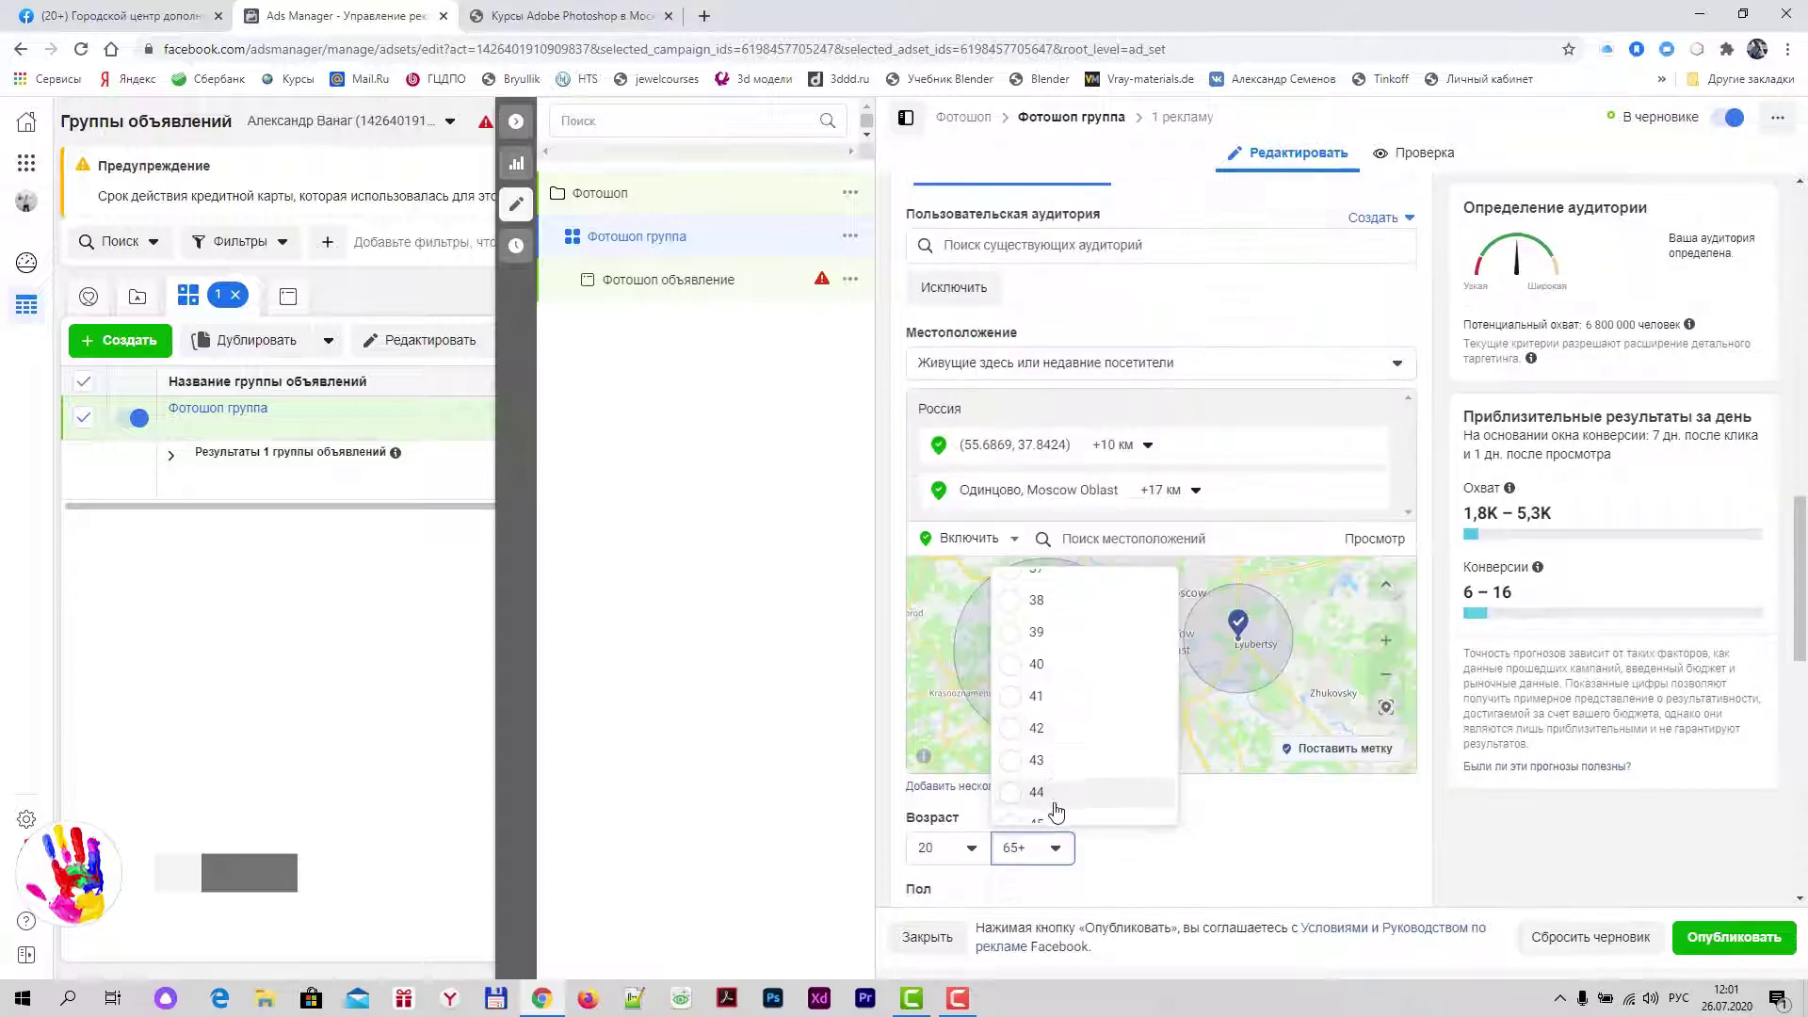
scroll(1057, 811, "up", 2)
left_click(1054, 810)
Step: Restrict the audience's gender to men (Мужчины)
scroll(1182, 852, "down", 3)
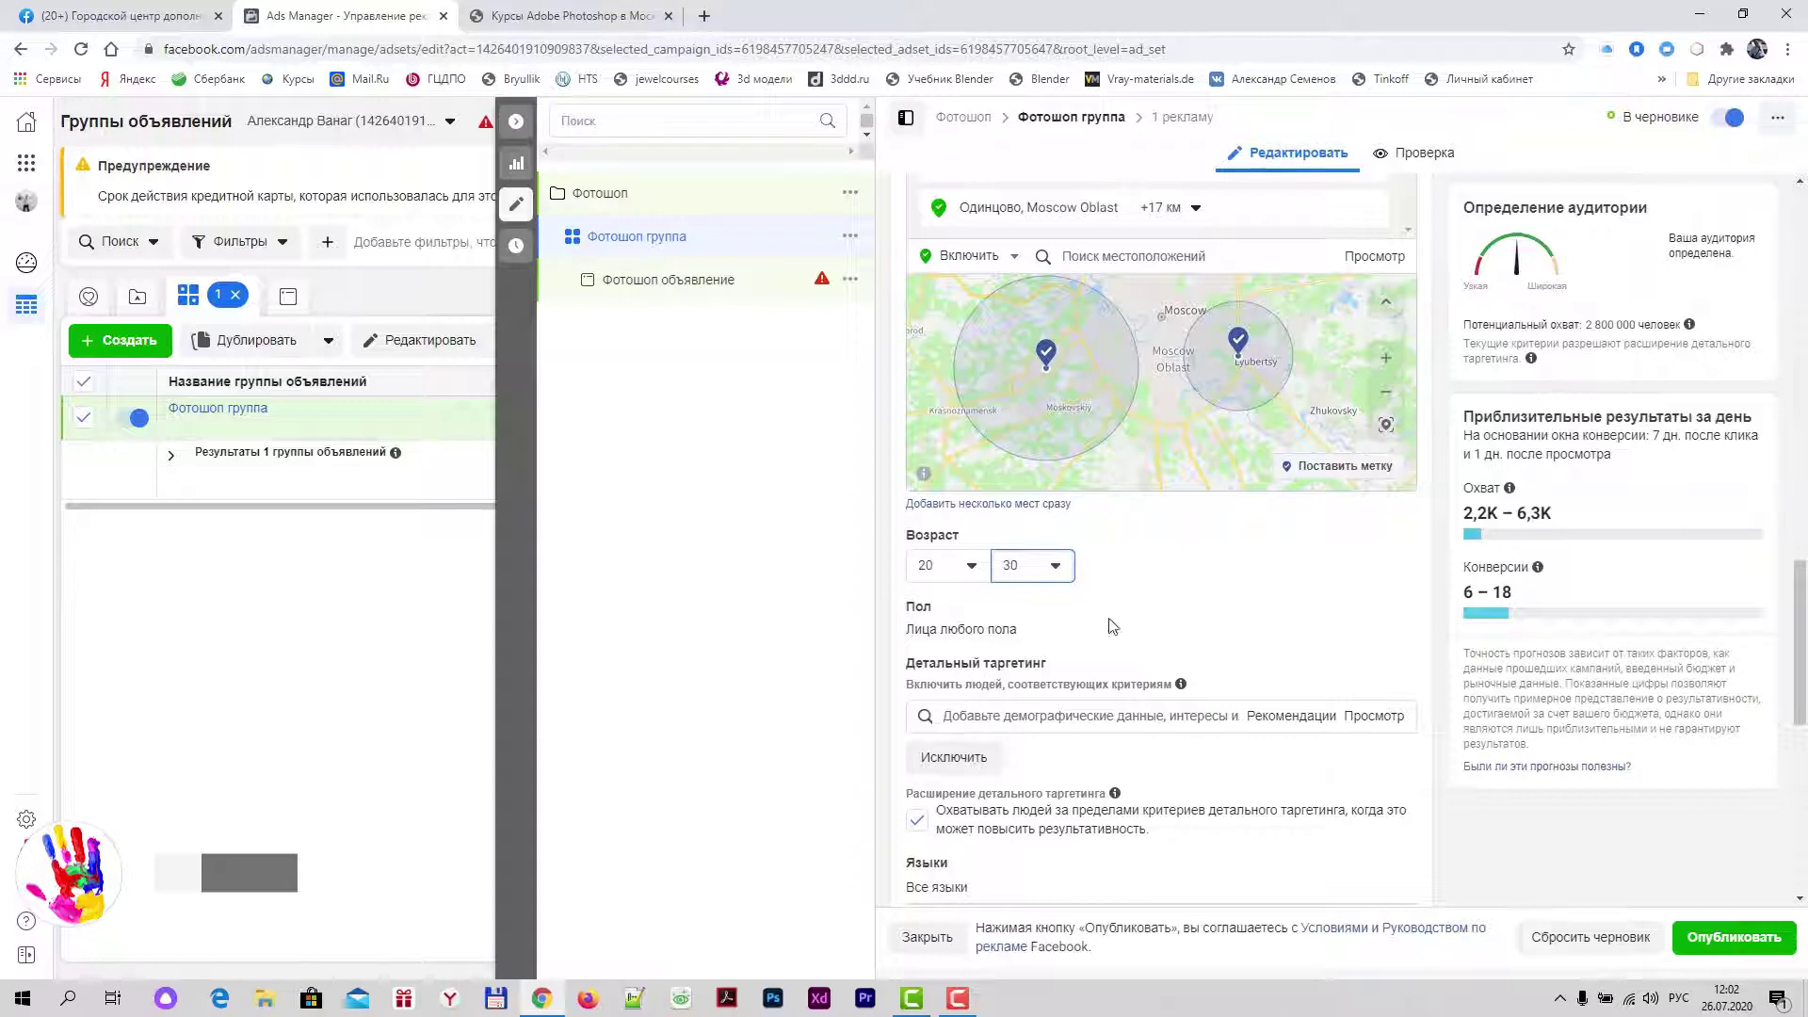
left_click(1389, 614)
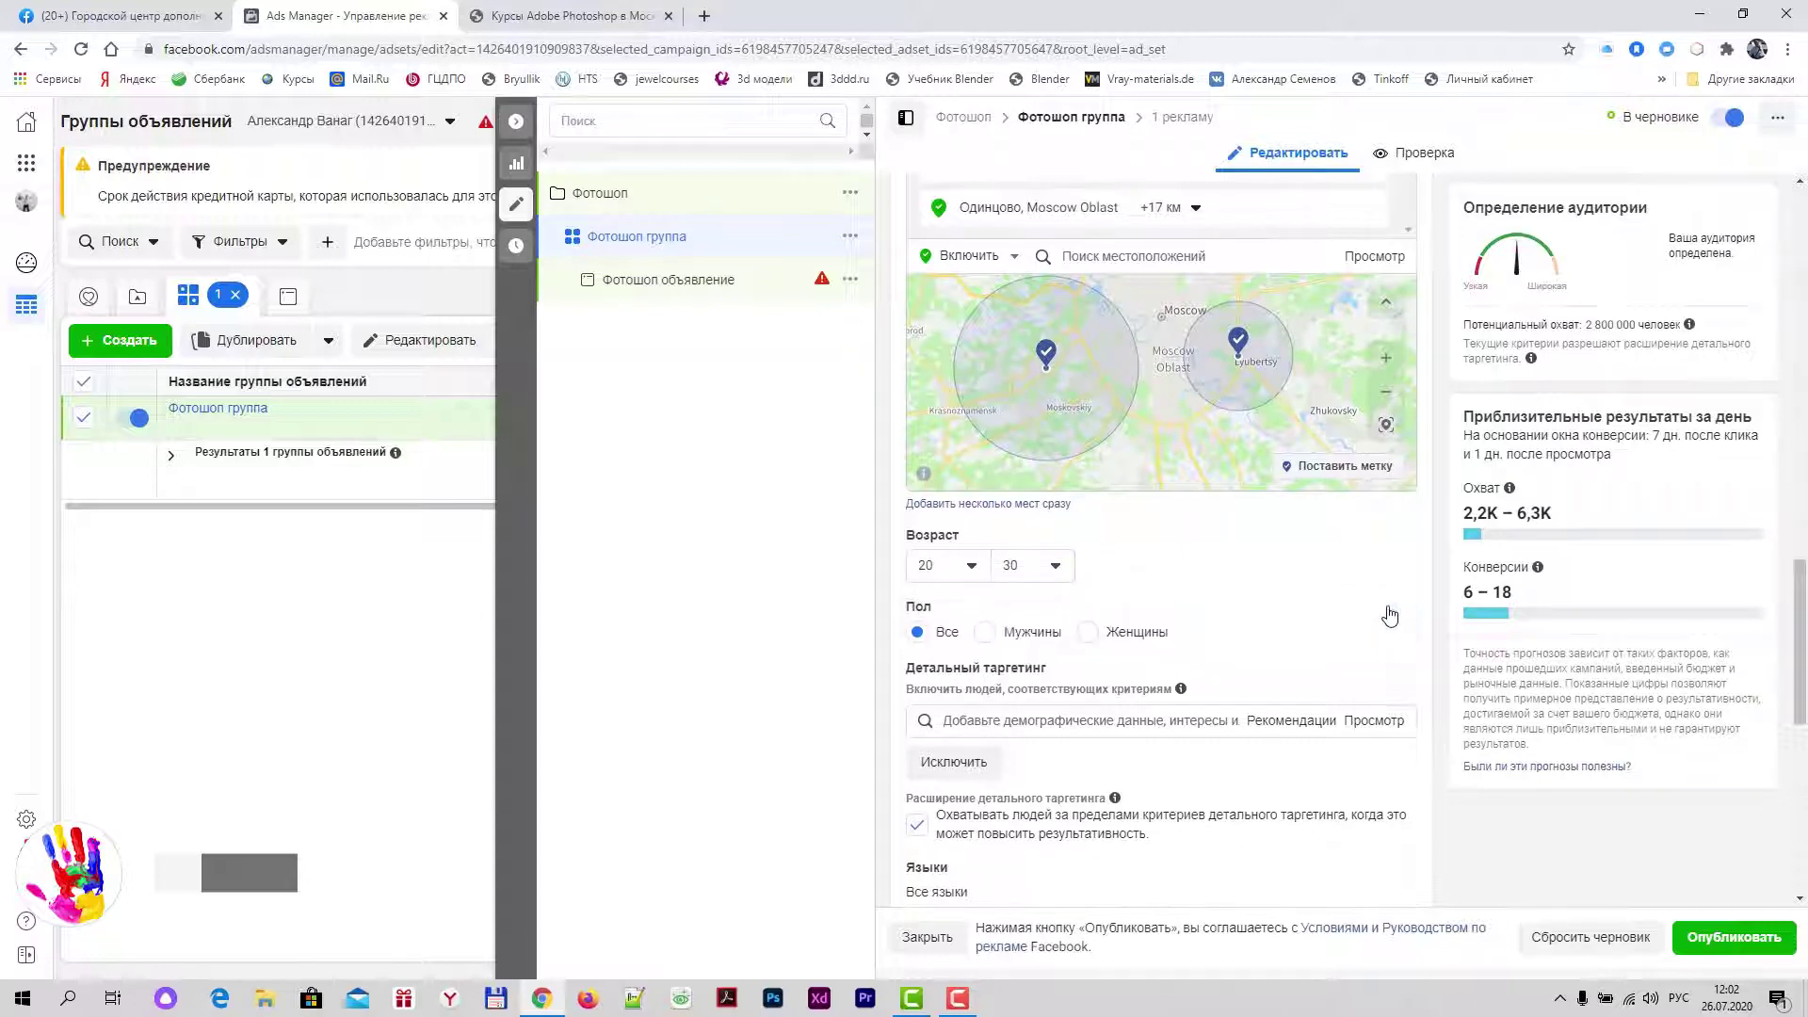
left_click(985, 632)
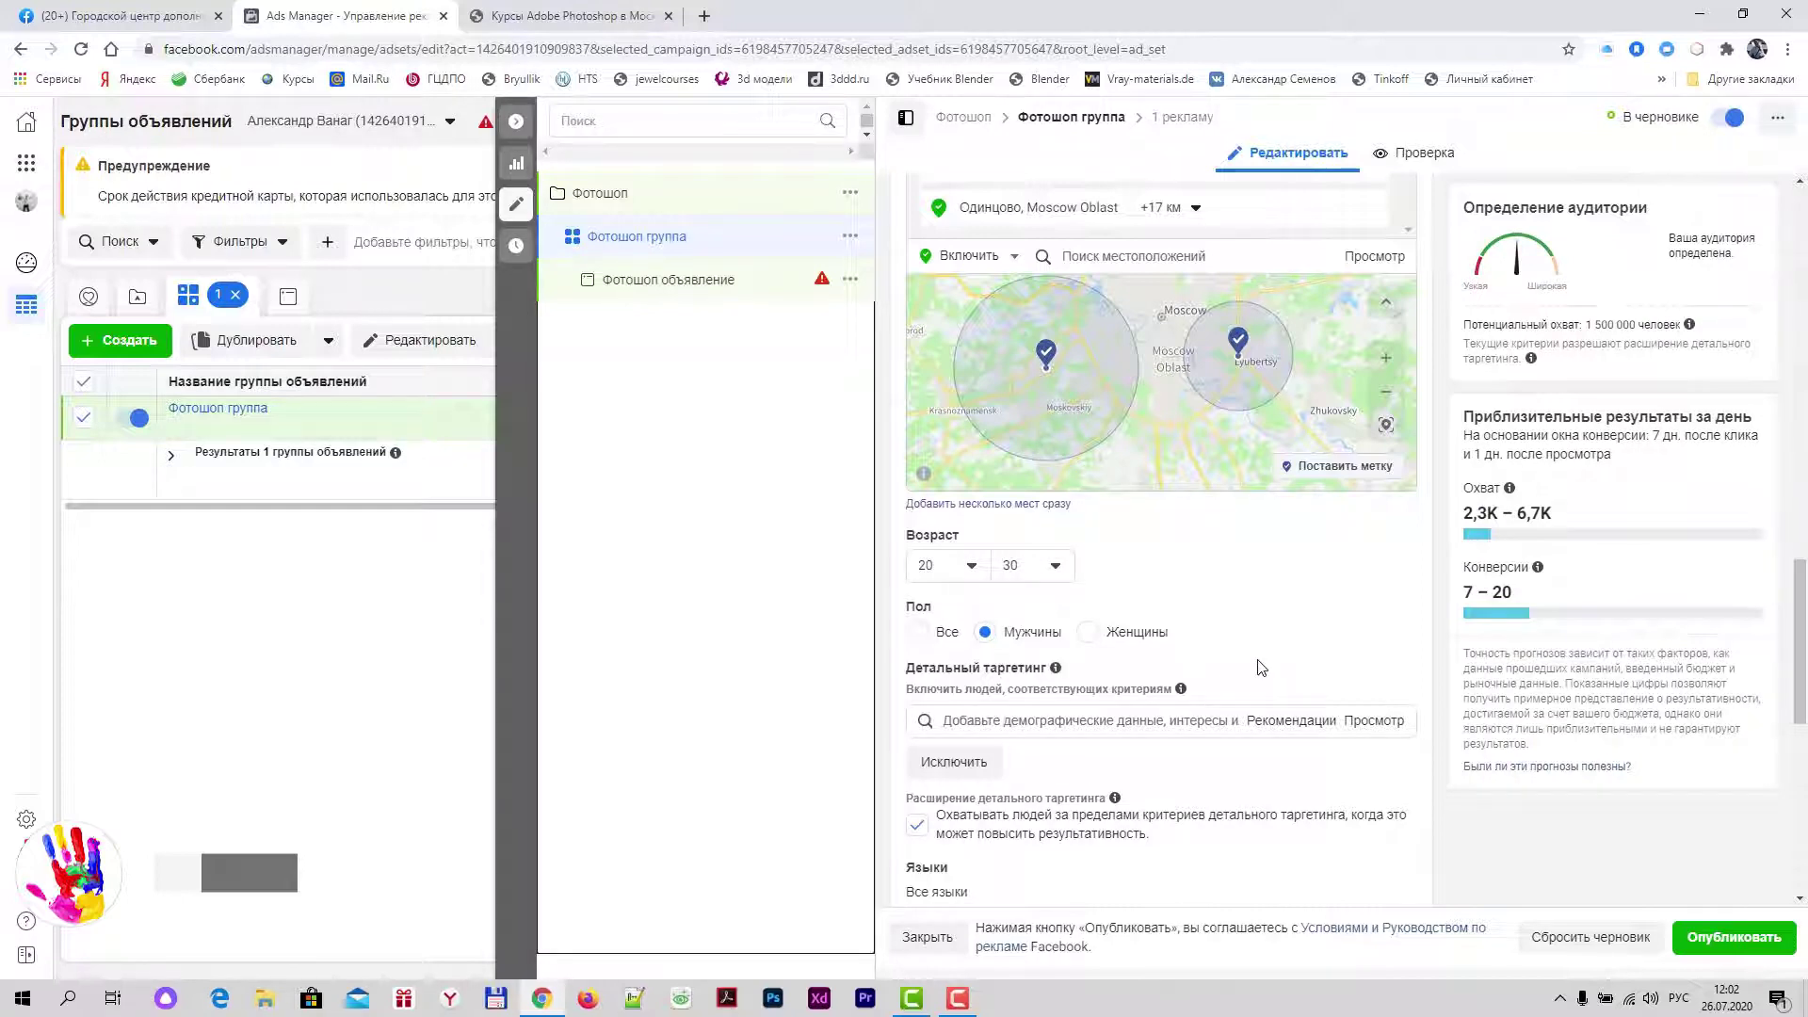
Step: Add the interests Графический дизайн and Дизайн интерьера, the latter from Дополнительные интересы, to the audience's detailed targeting
scroll(1262, 667, "down", 2)
left_click(979, 532)
type("пр")
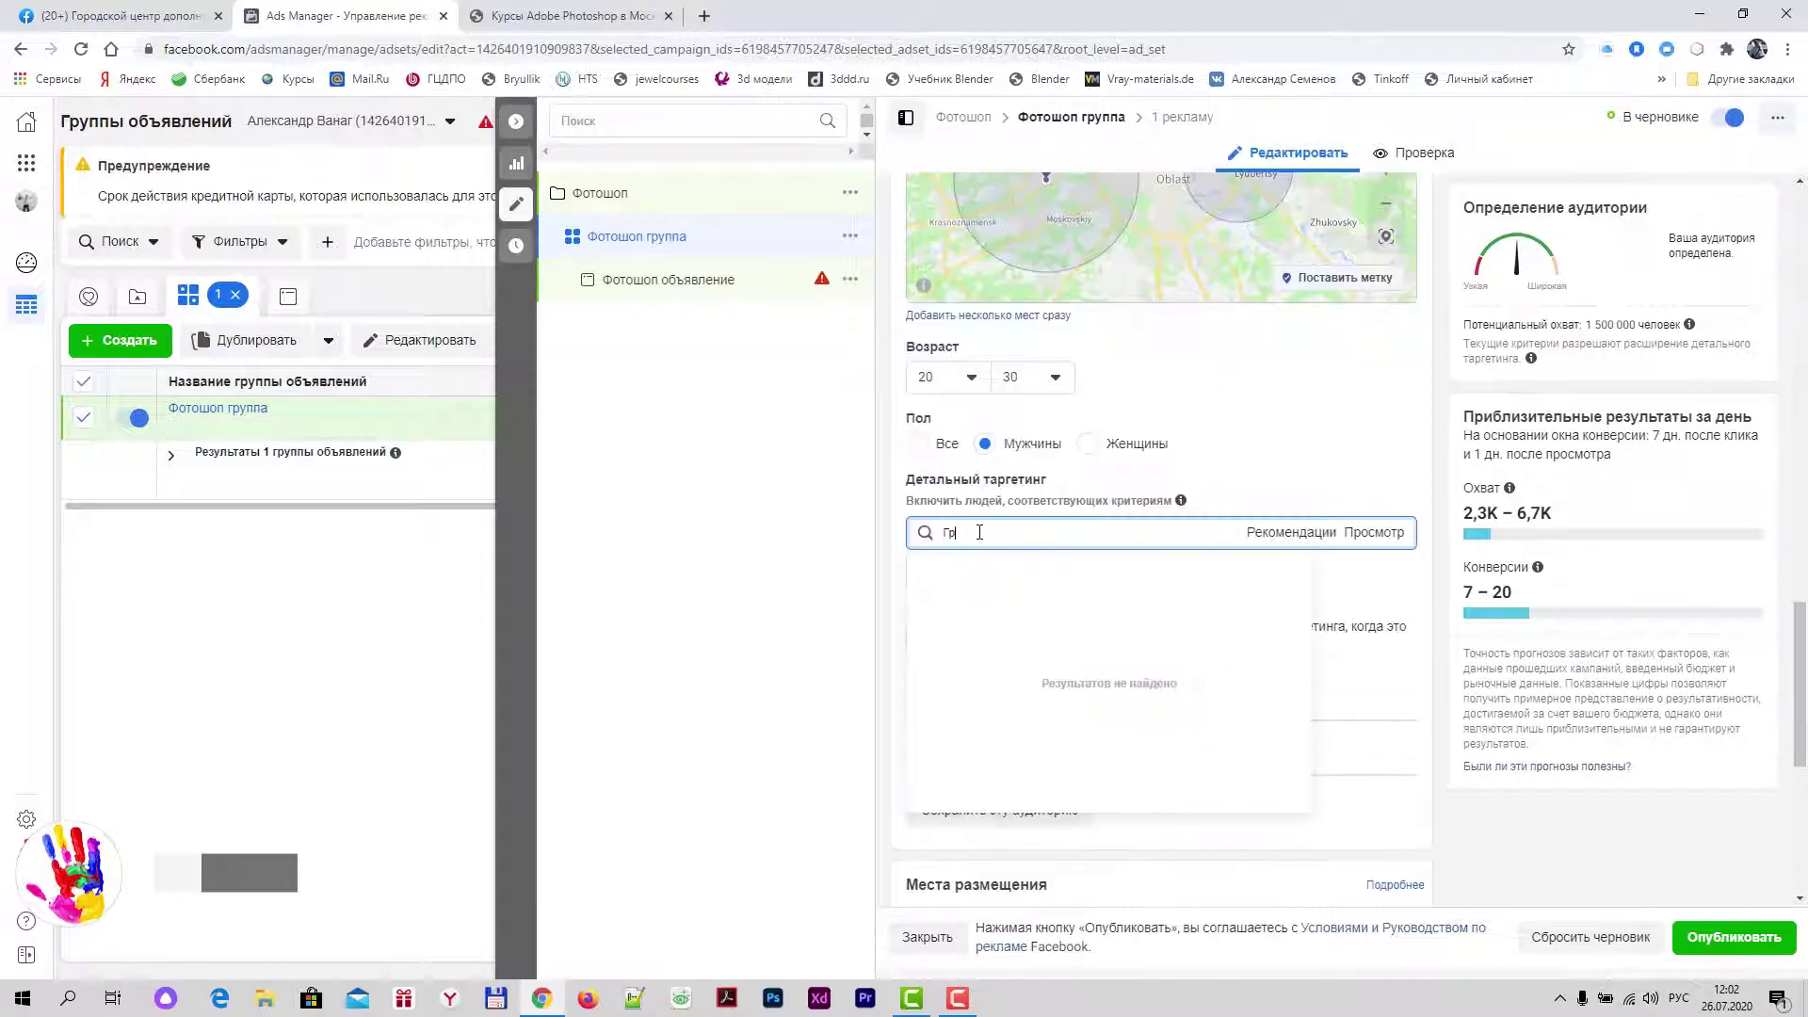
type("афический дизайн")
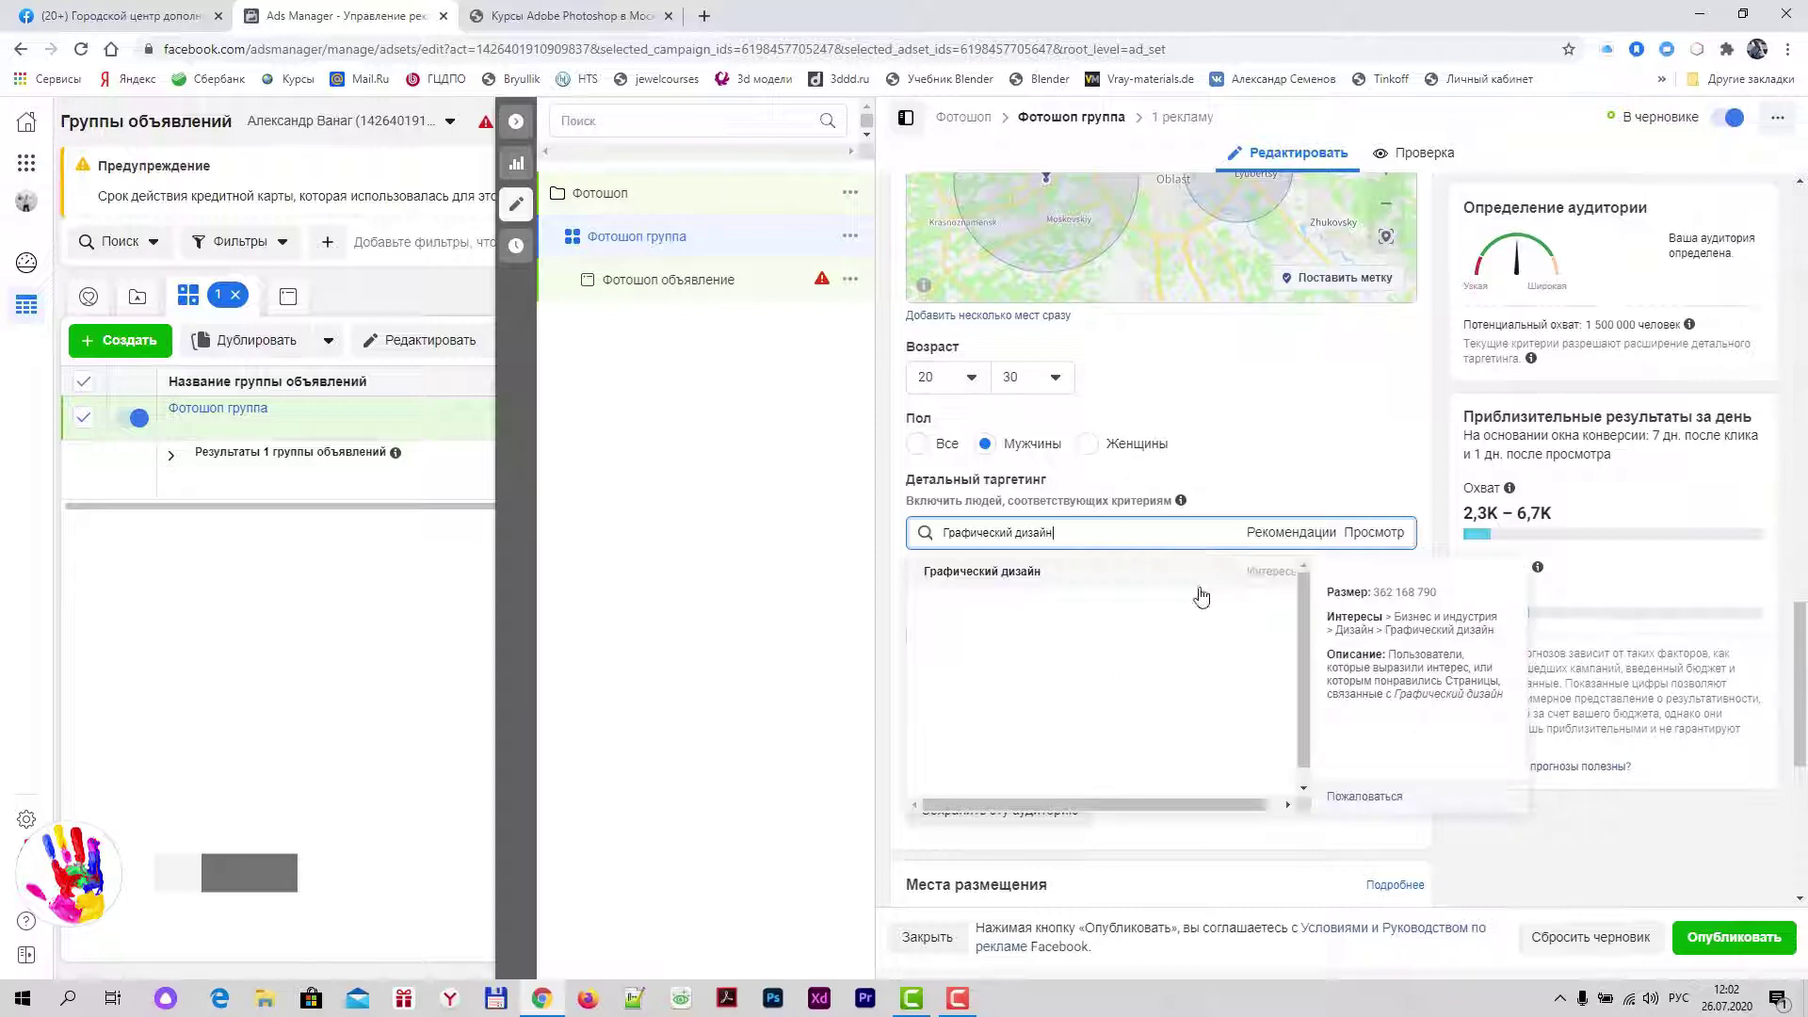
left_click(994, 579)
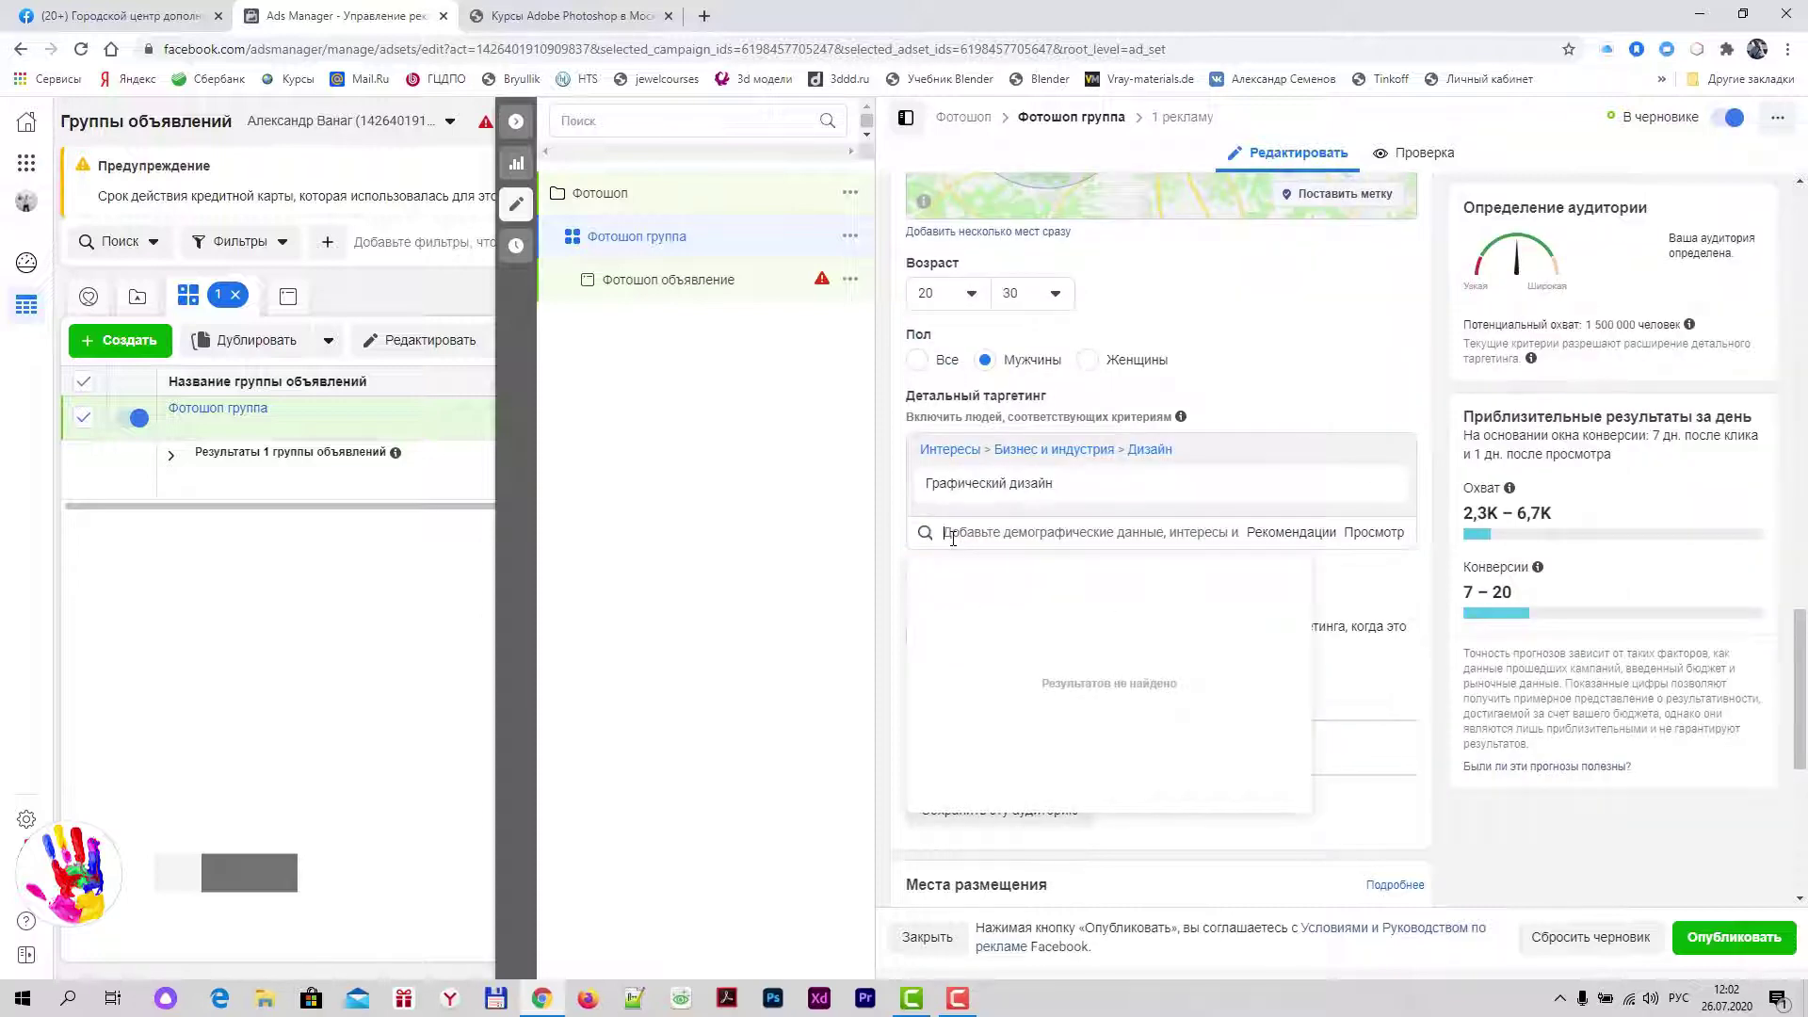
type("Дизайн интерьера")
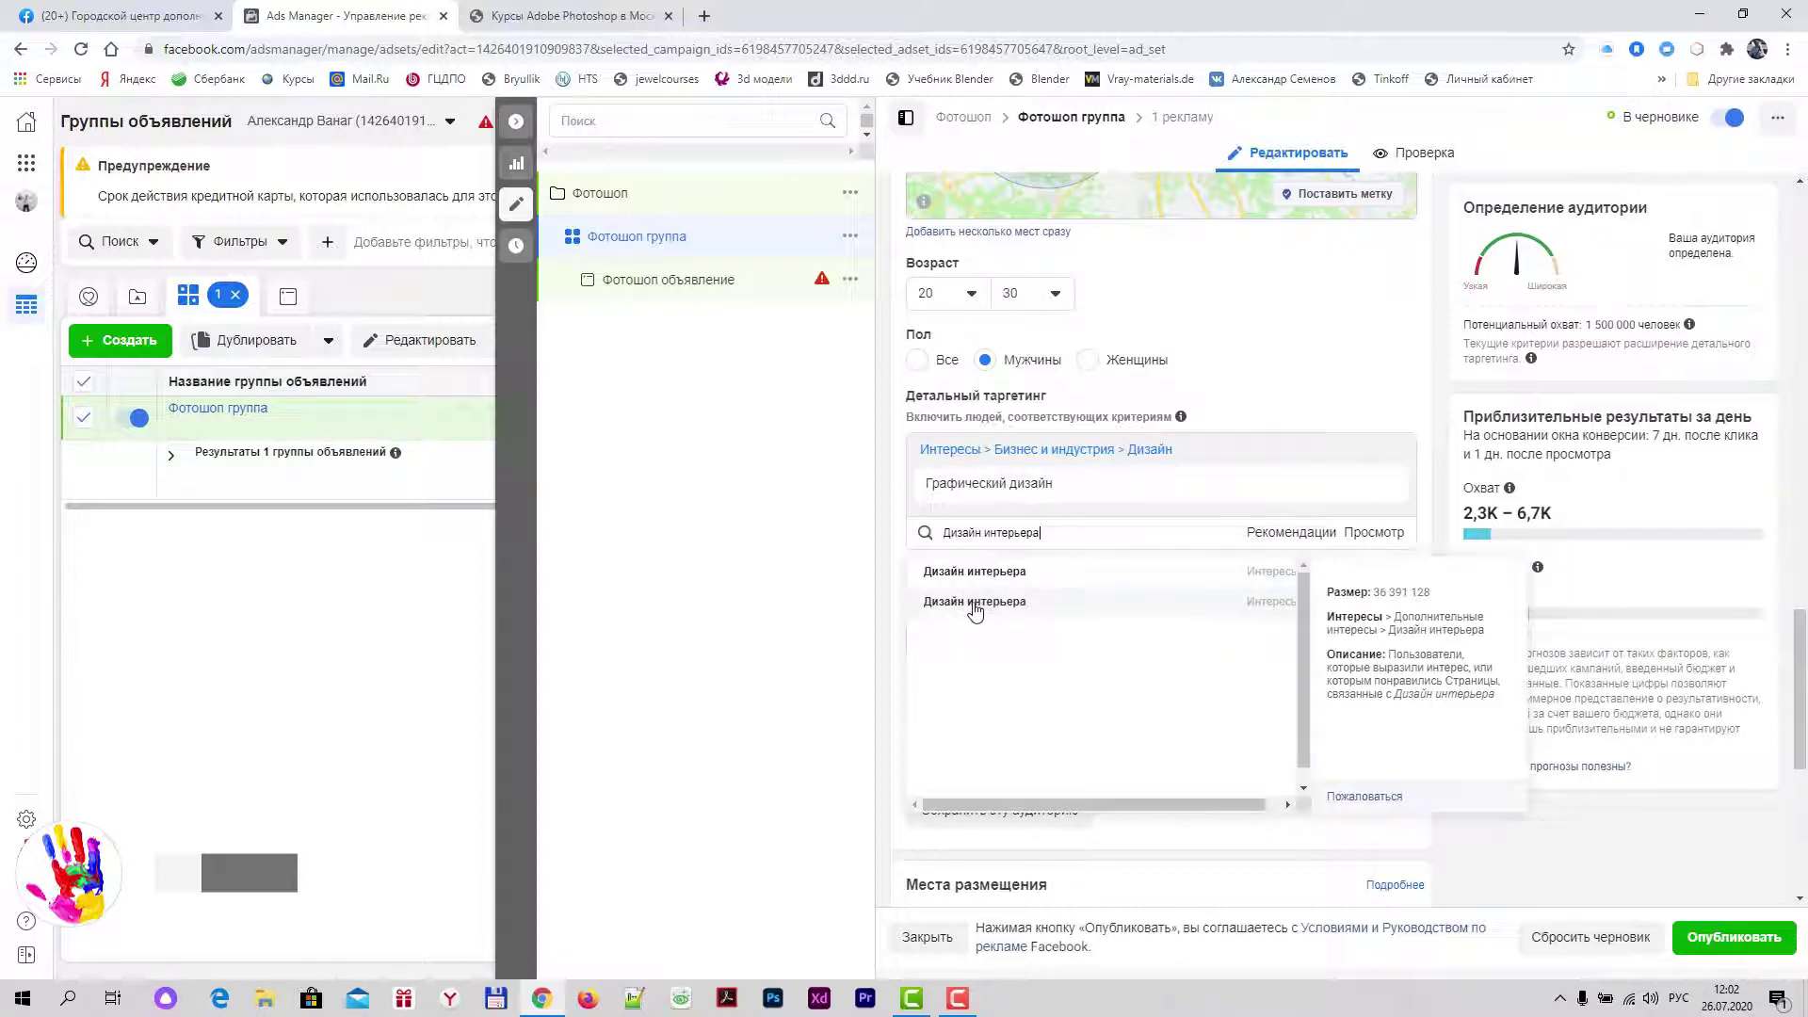
left_click(974, 602)
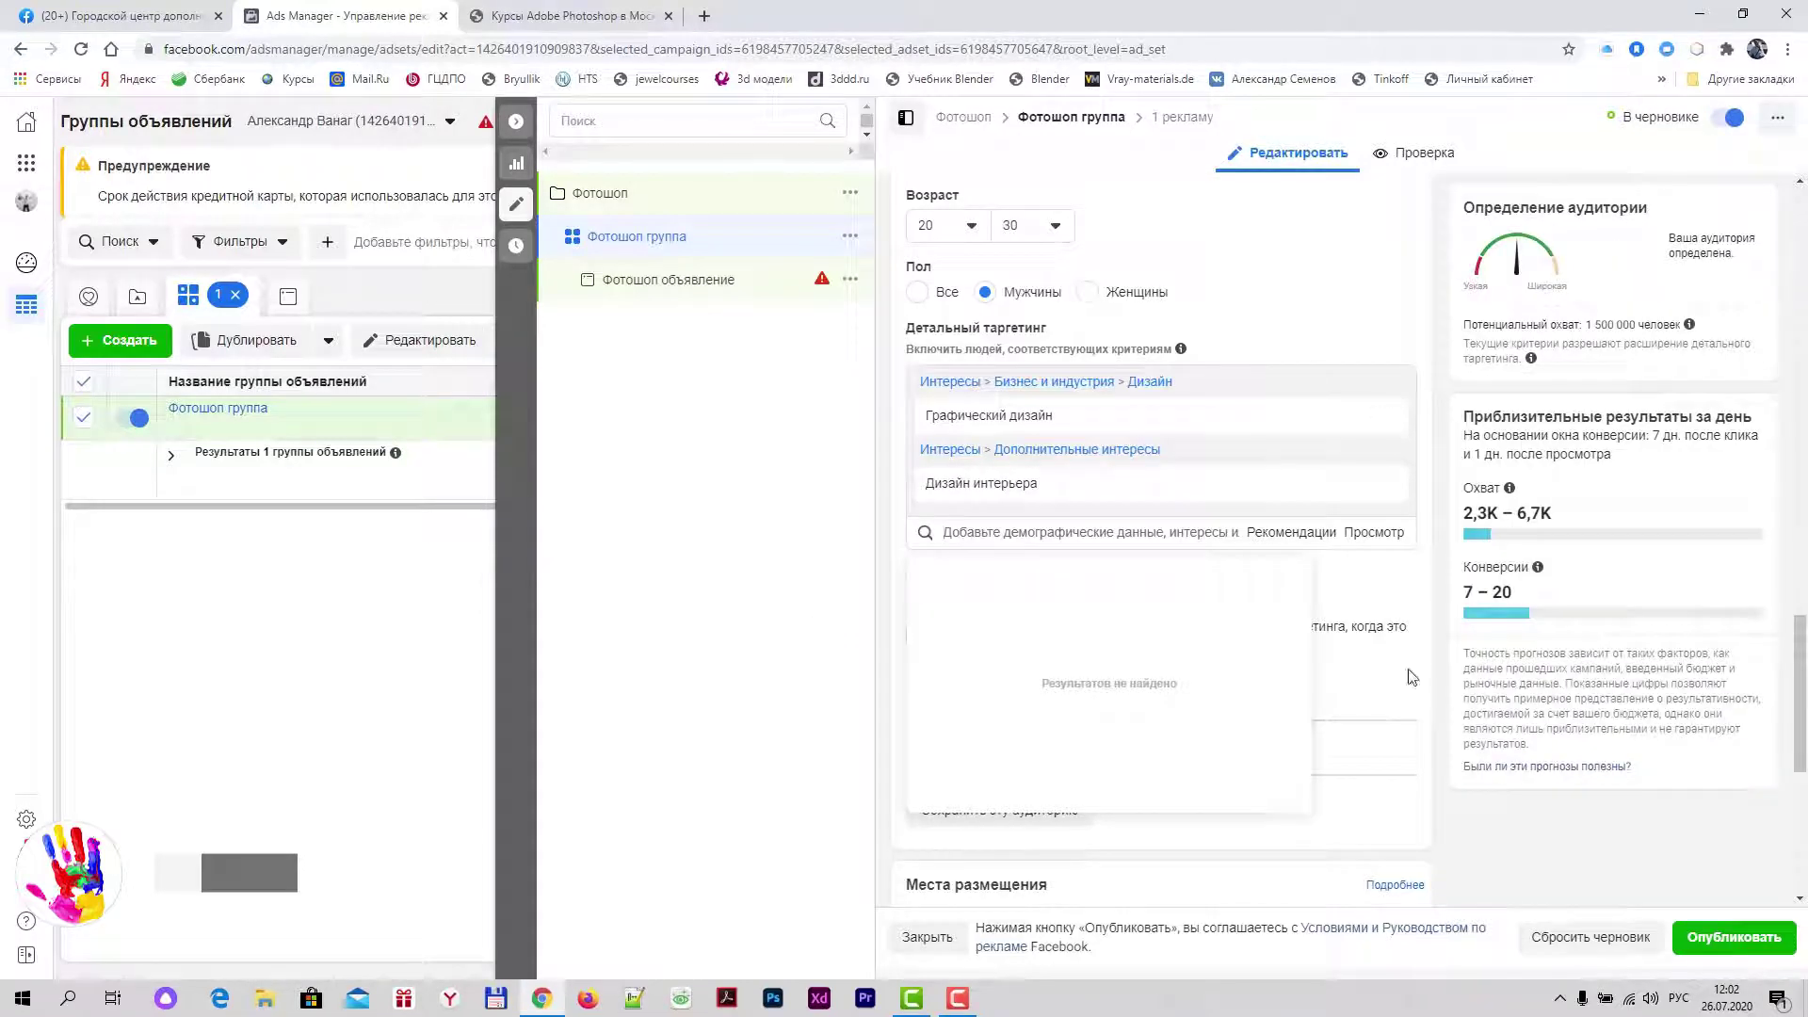
Step: Switch the ad placements to manual selection and exclude Facebook, Audience Network and Messenger, leaving only Instagram
scroll(1407, 608, "down", 2)
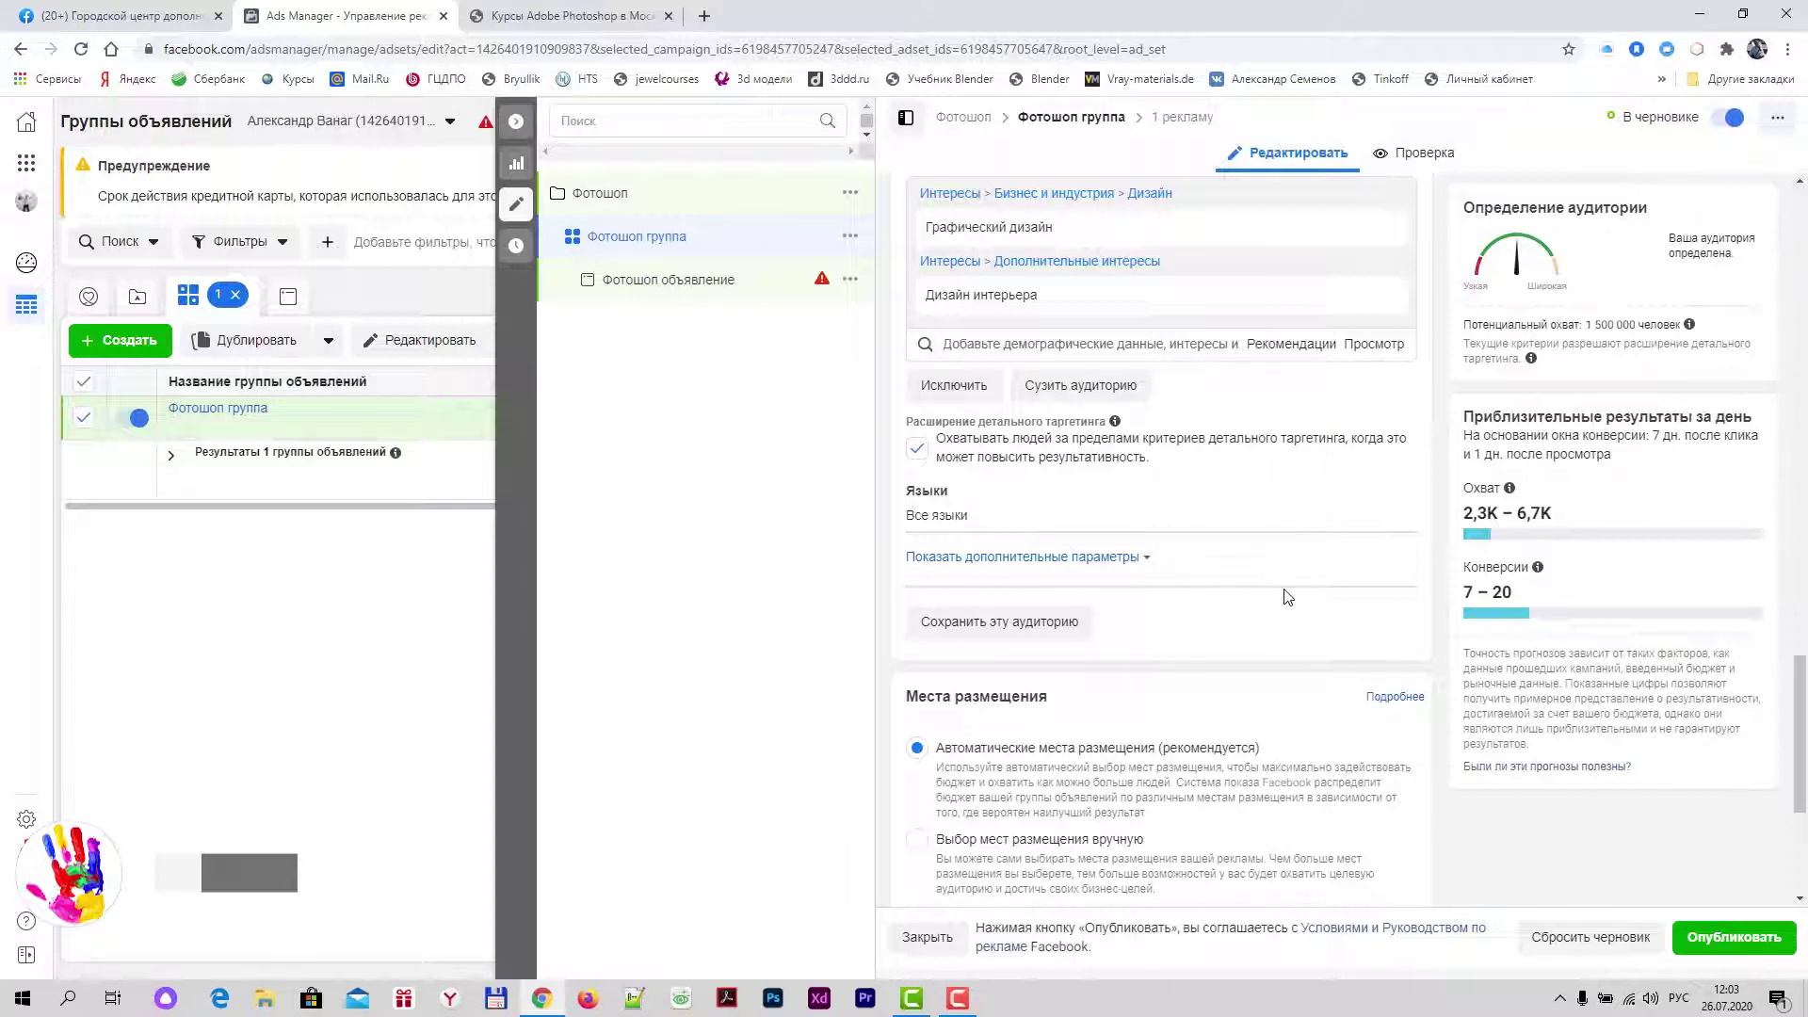
scroll(1287, 597, "down", 4)
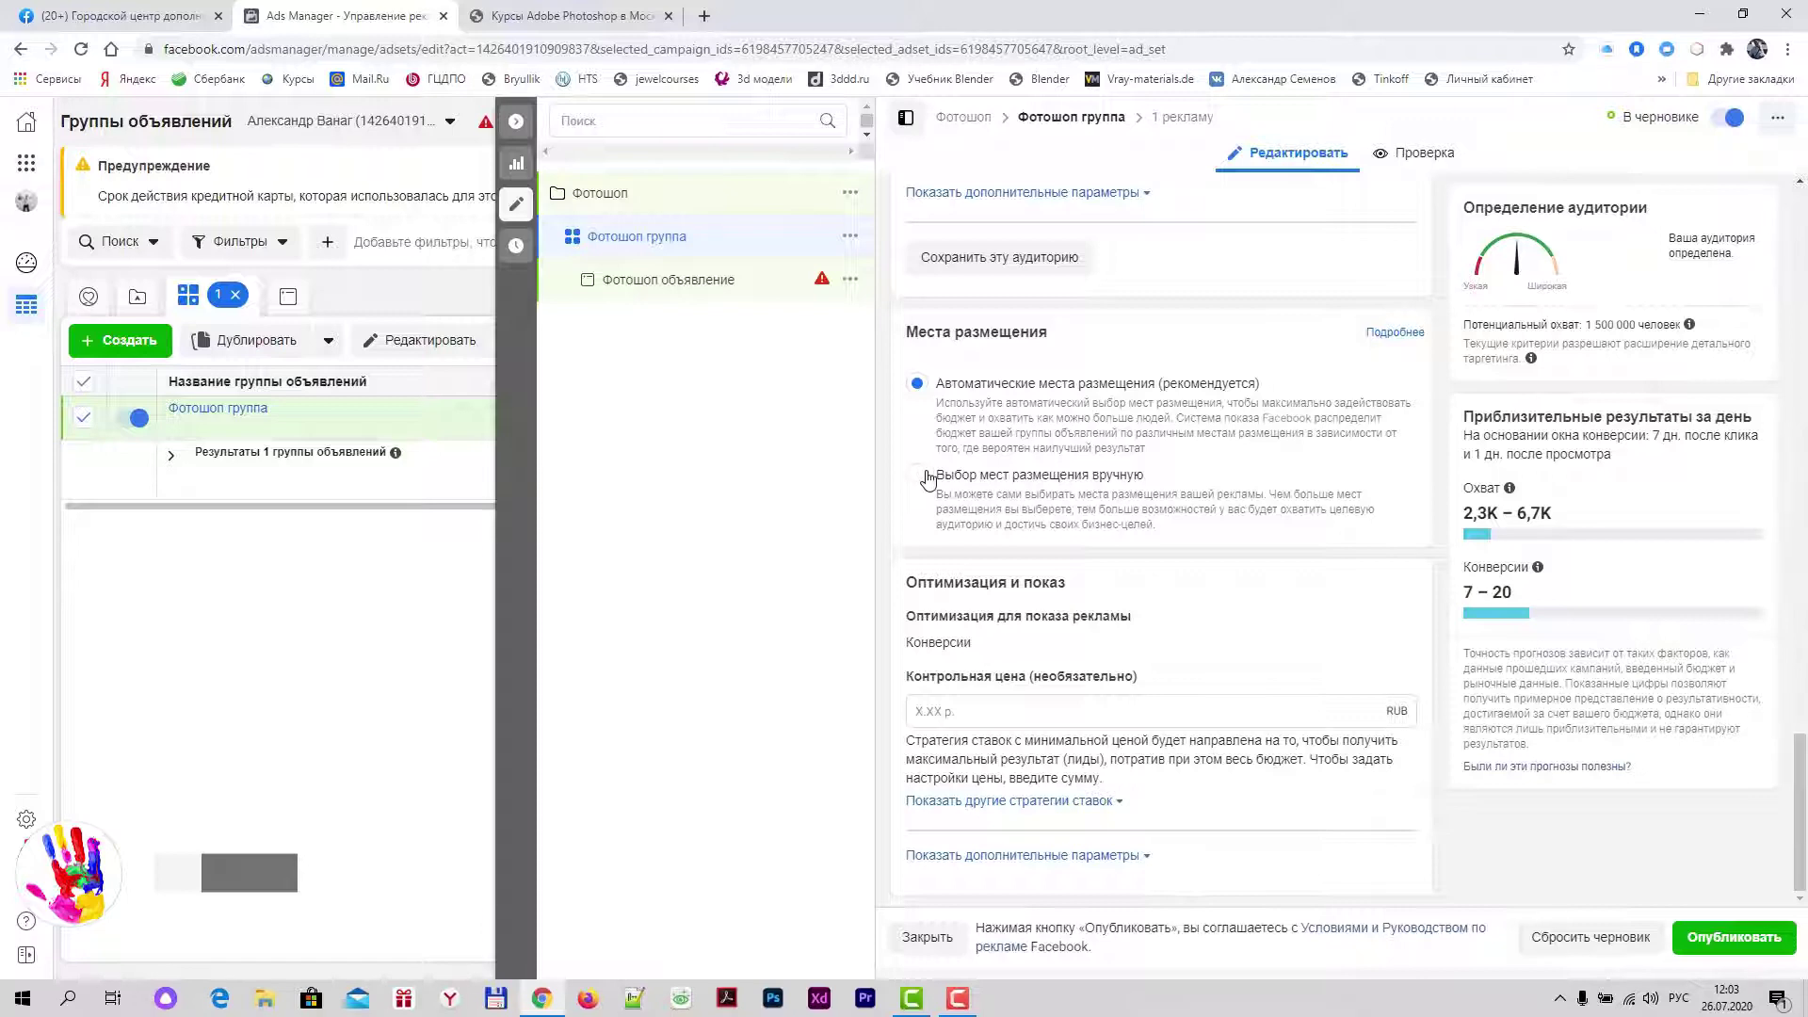
left_click(918, 477)
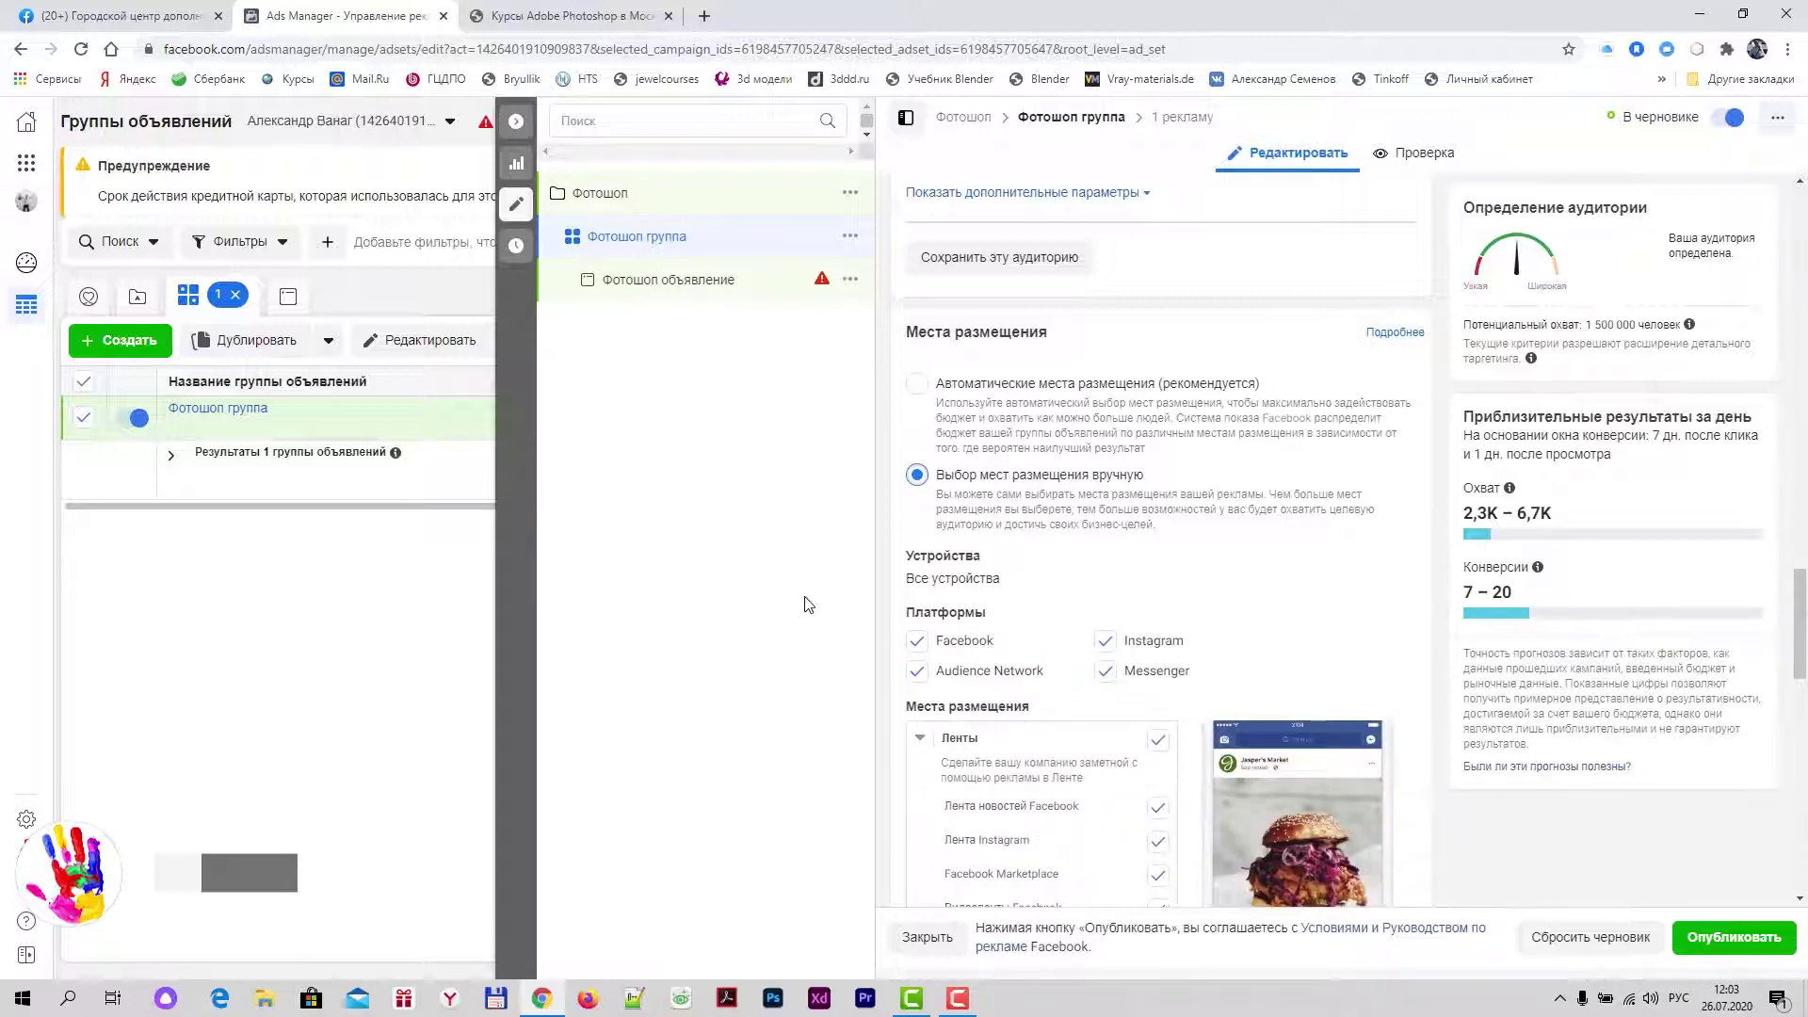
scroll(916, 602, "down", 1)
left_click(916, 547)
left_click(916, 579)
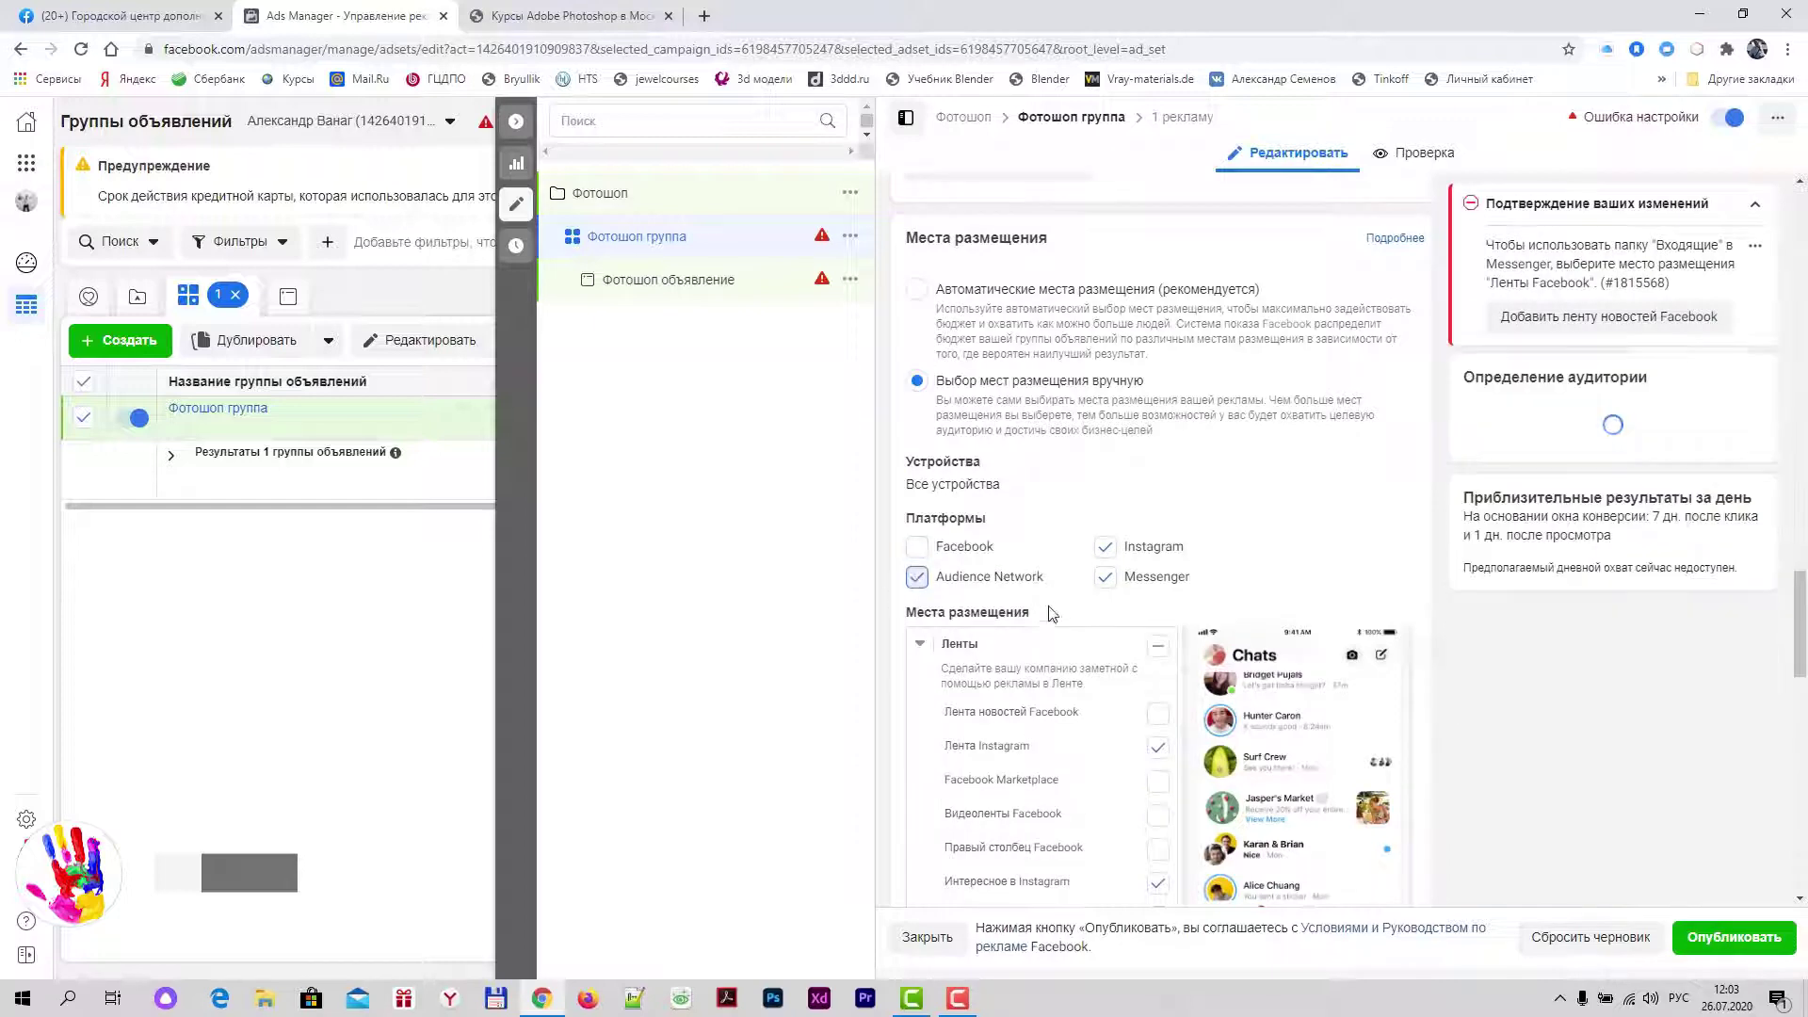
left_click(1105, 578)
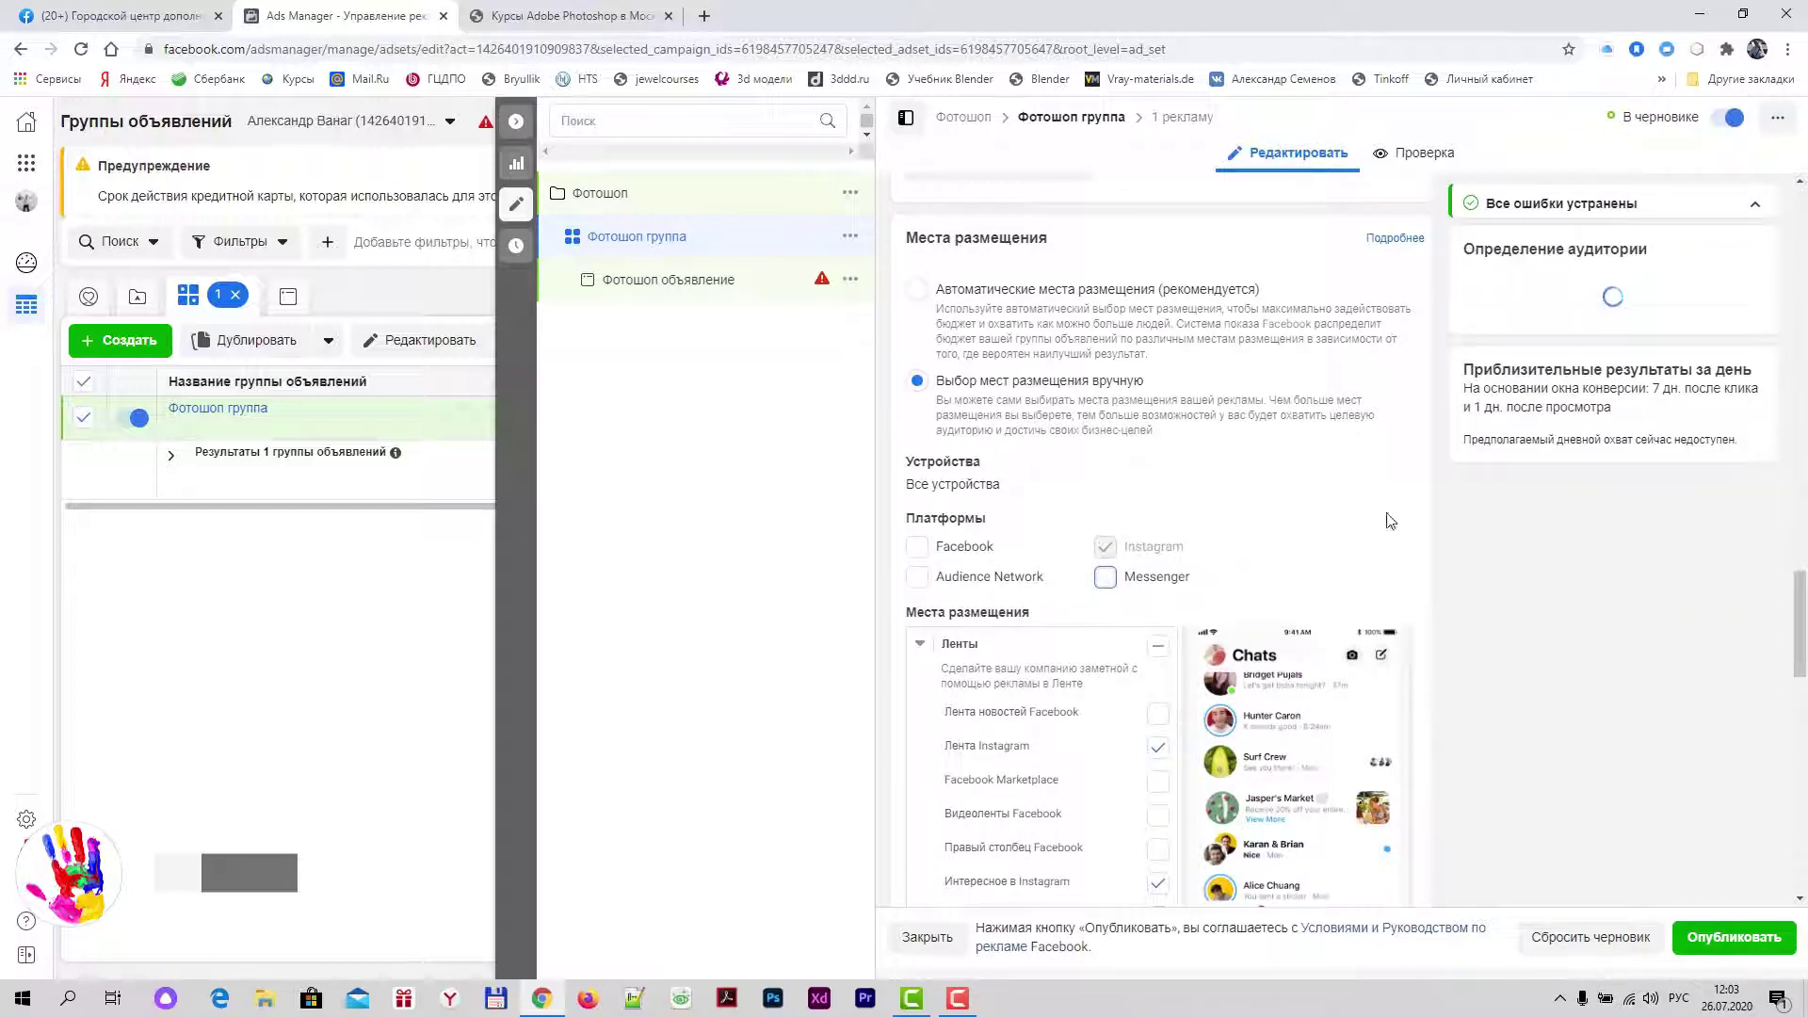
Step: Review the remaining placement options and close the ad group editor without publishing the drafts
scroll(1390, 519, "down", 2)
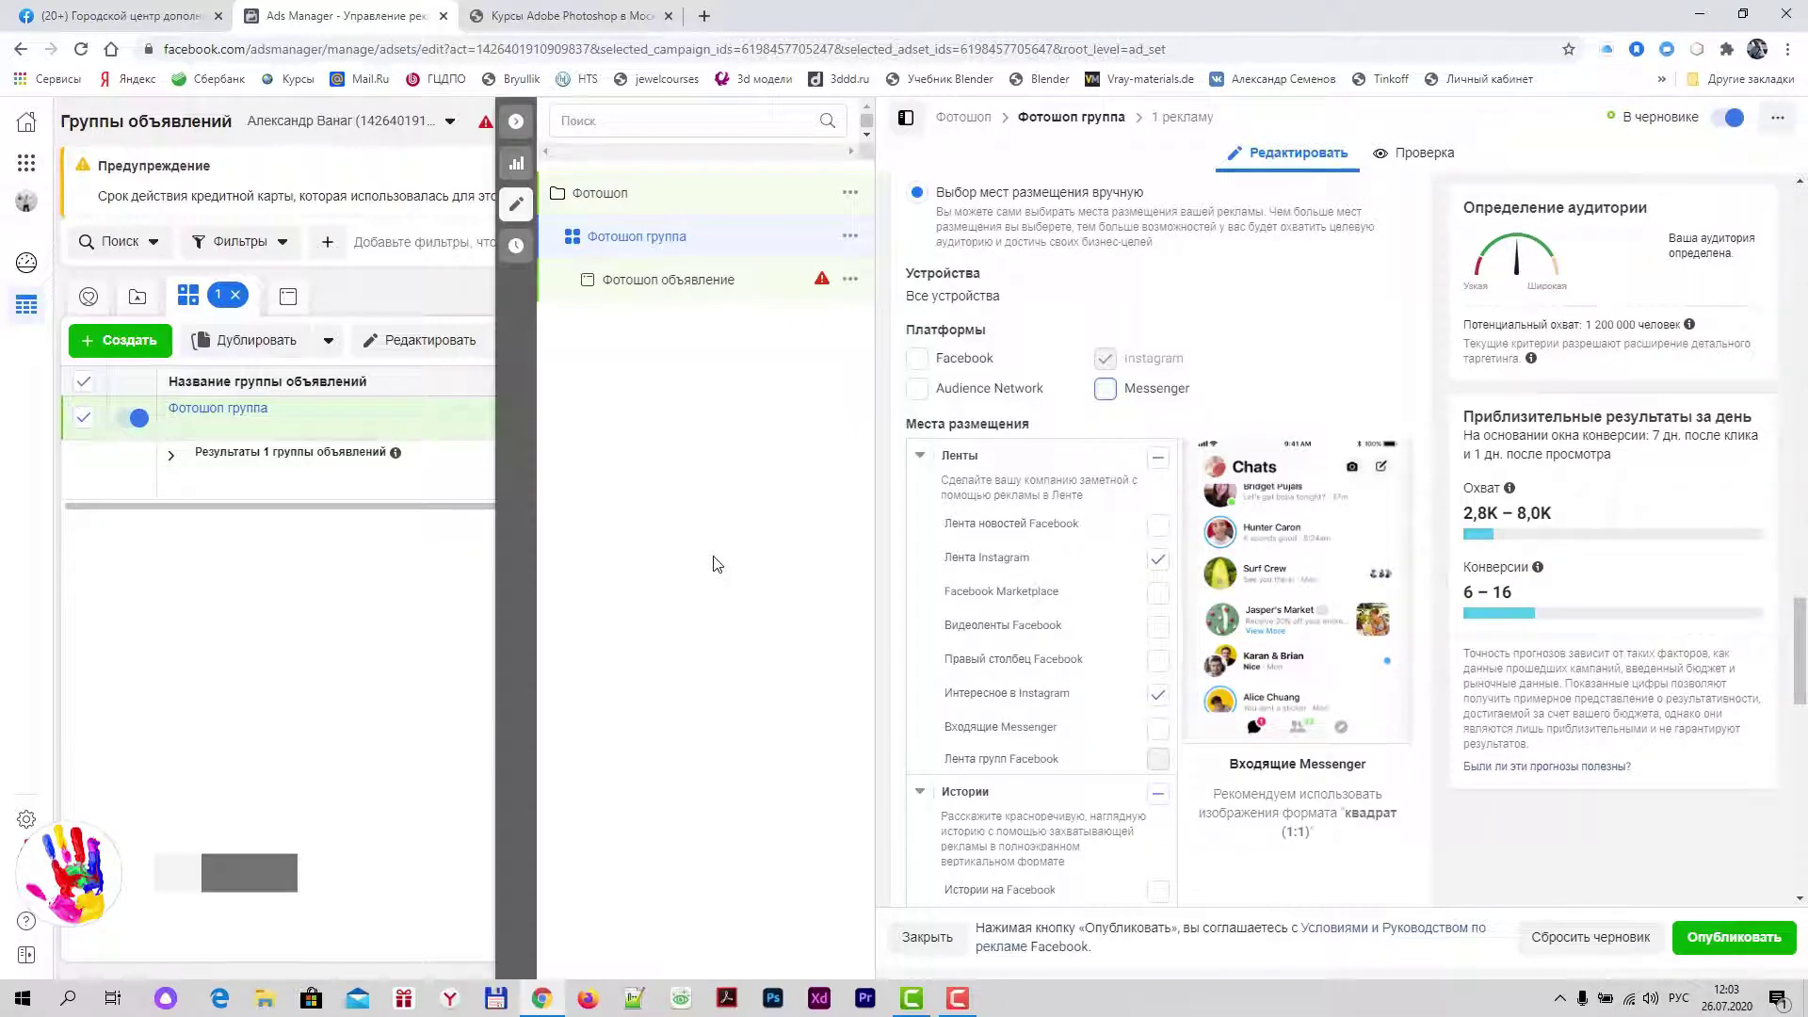
scroll(1064, 455, "down", 5)
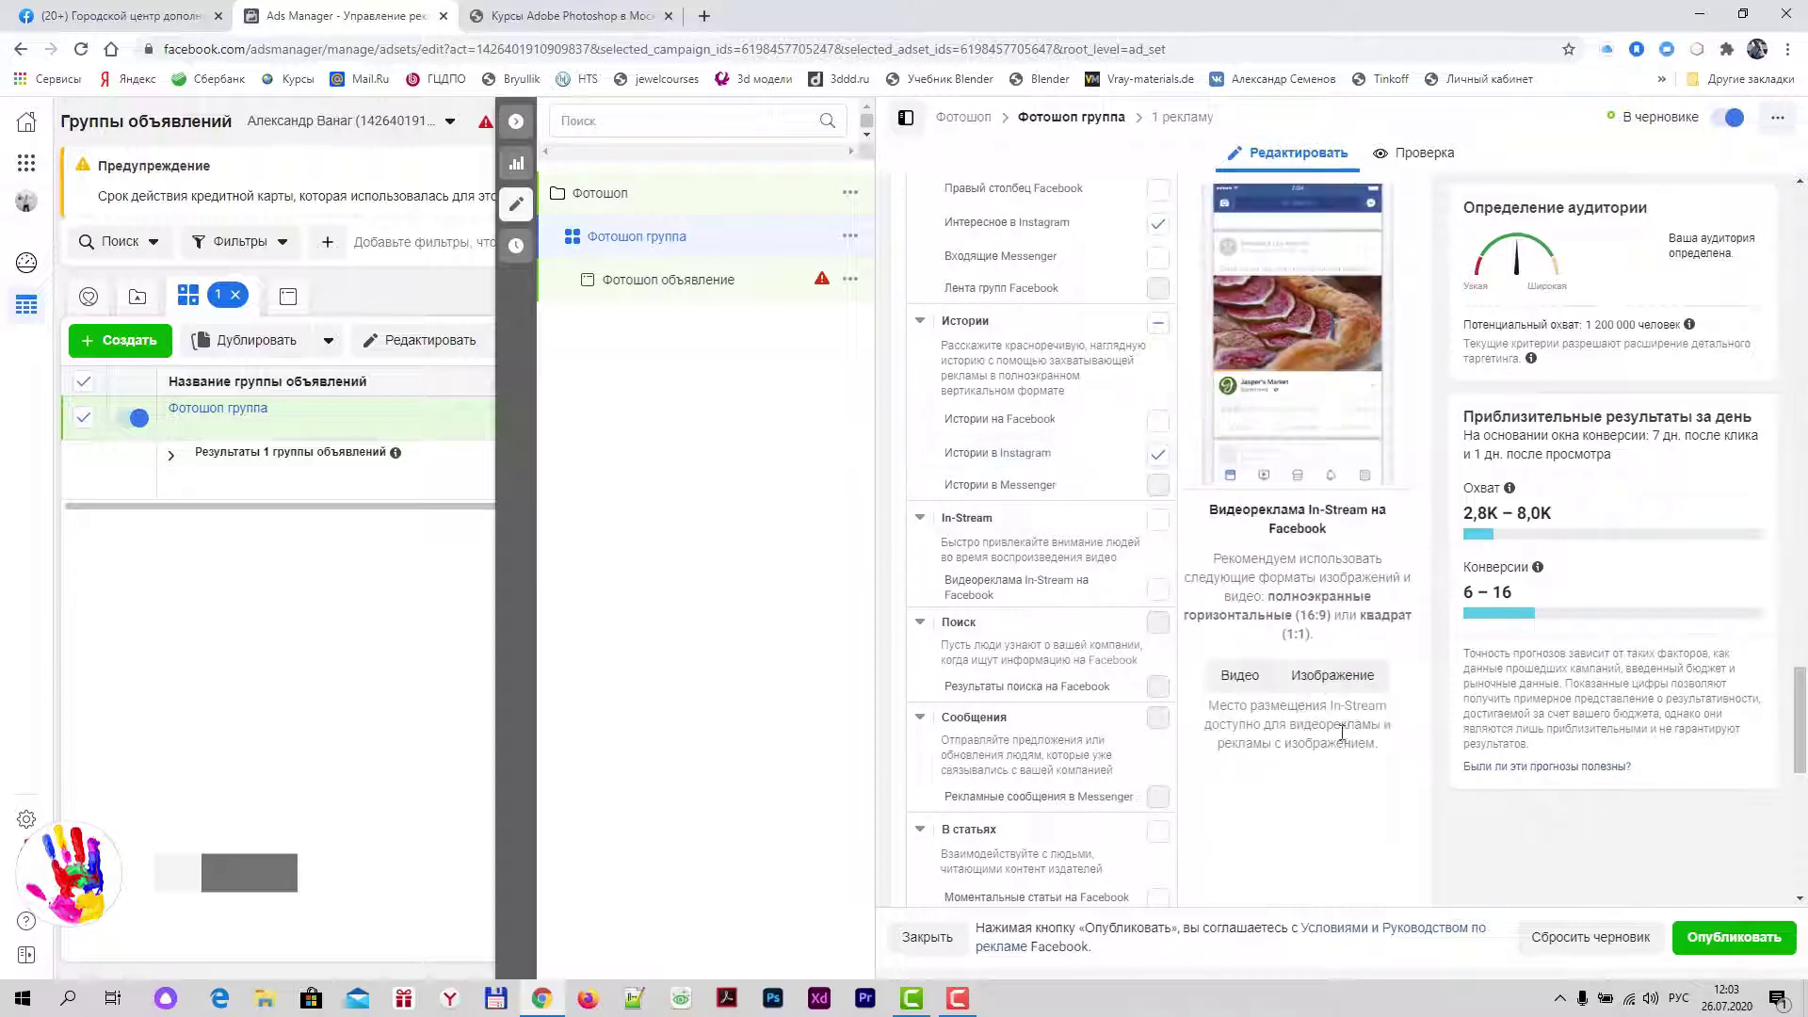
scroll(1224, 785, "down", 7)
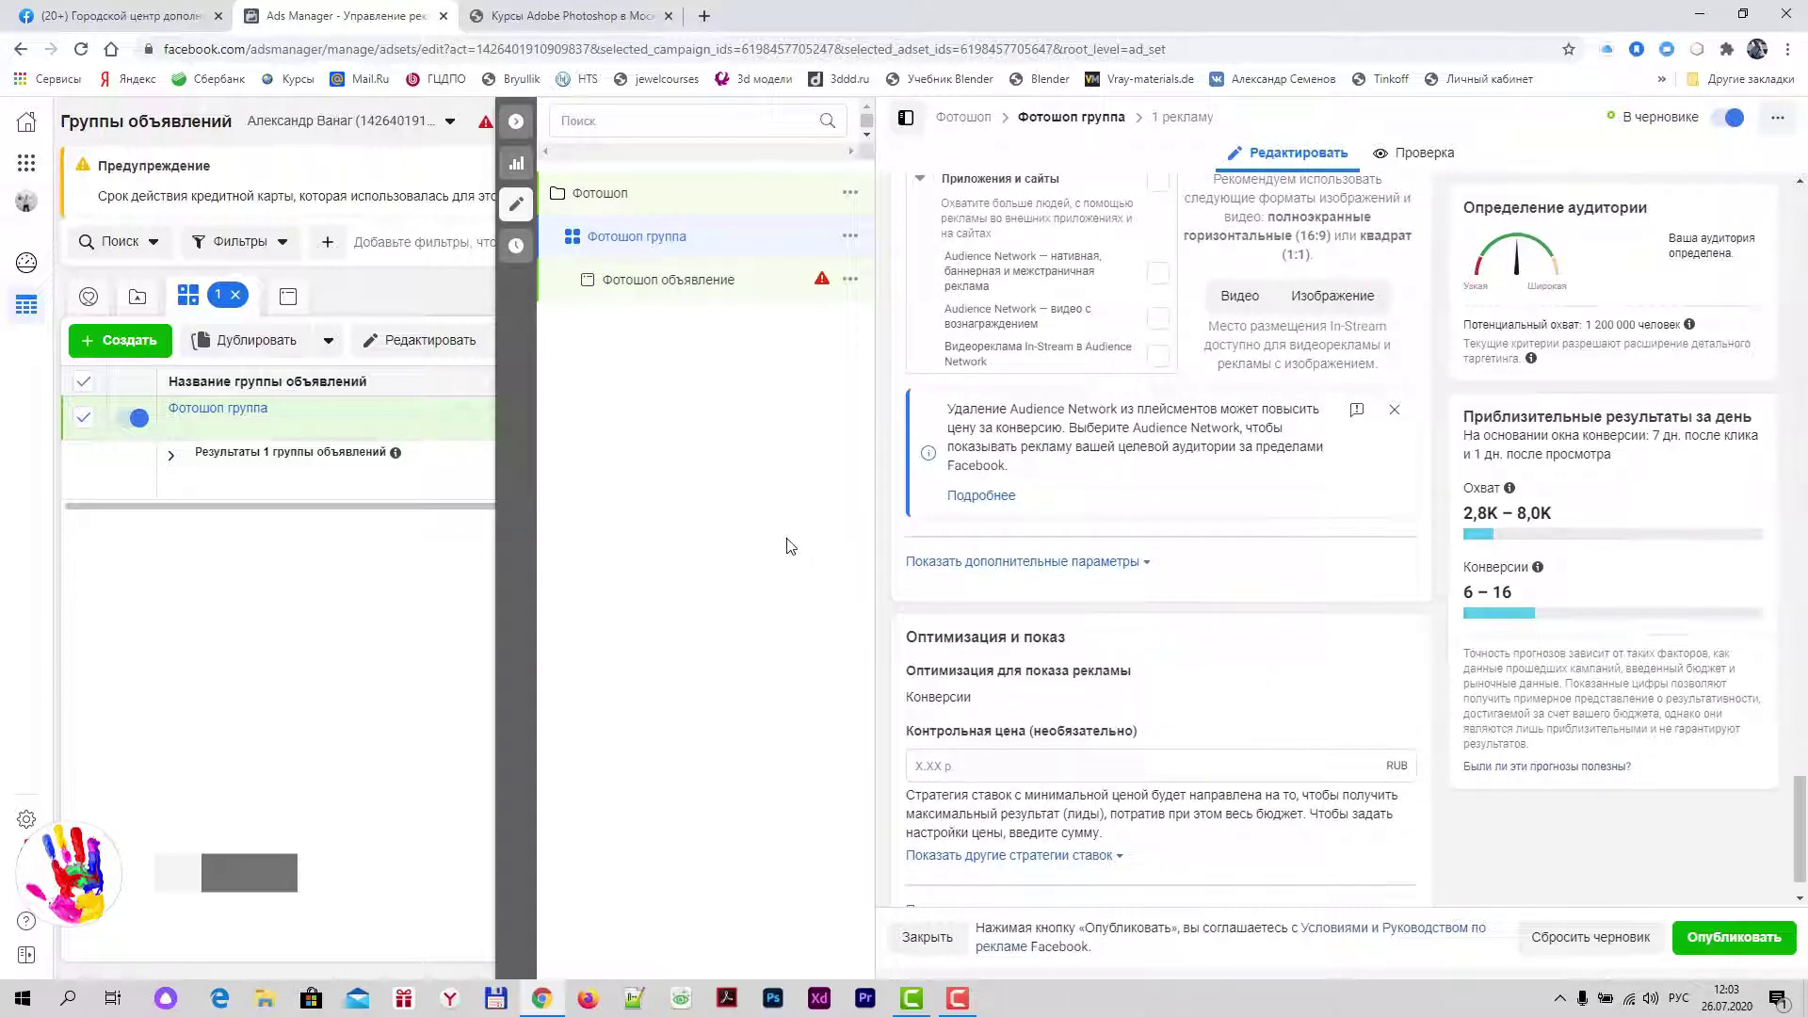
scroll(1158, 537, "up", 5)
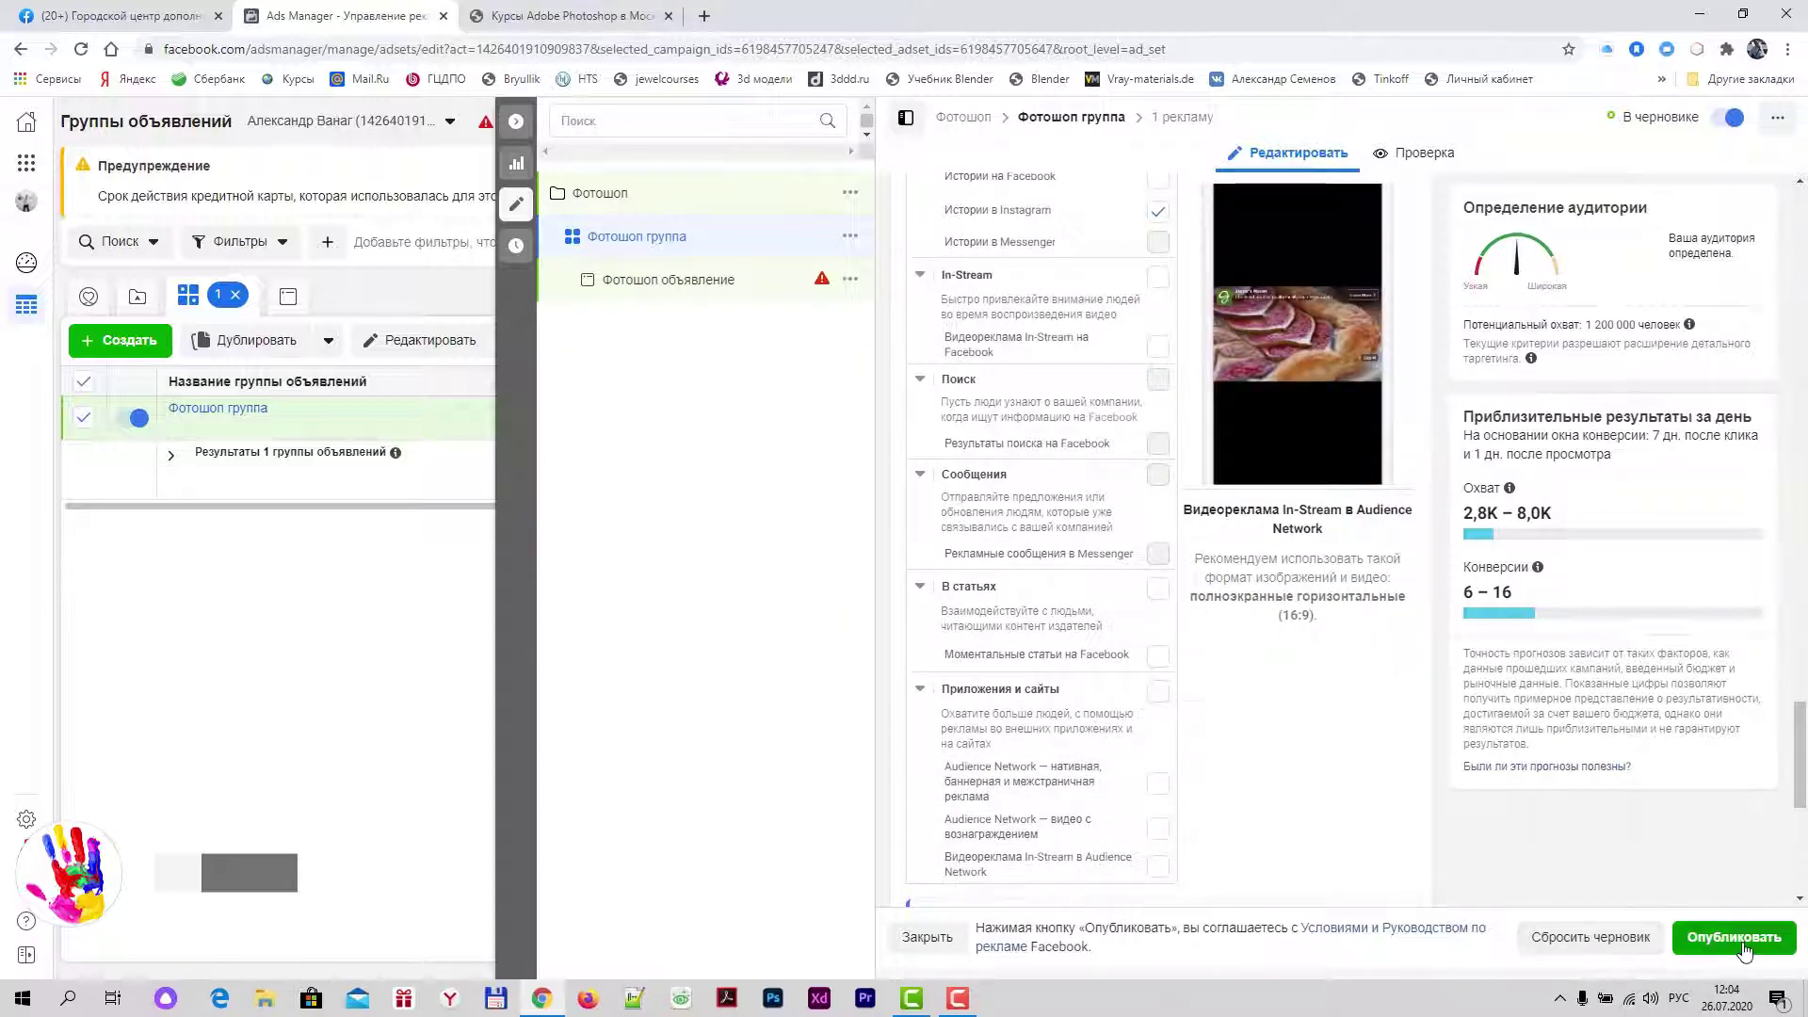
left_click(932, 939)
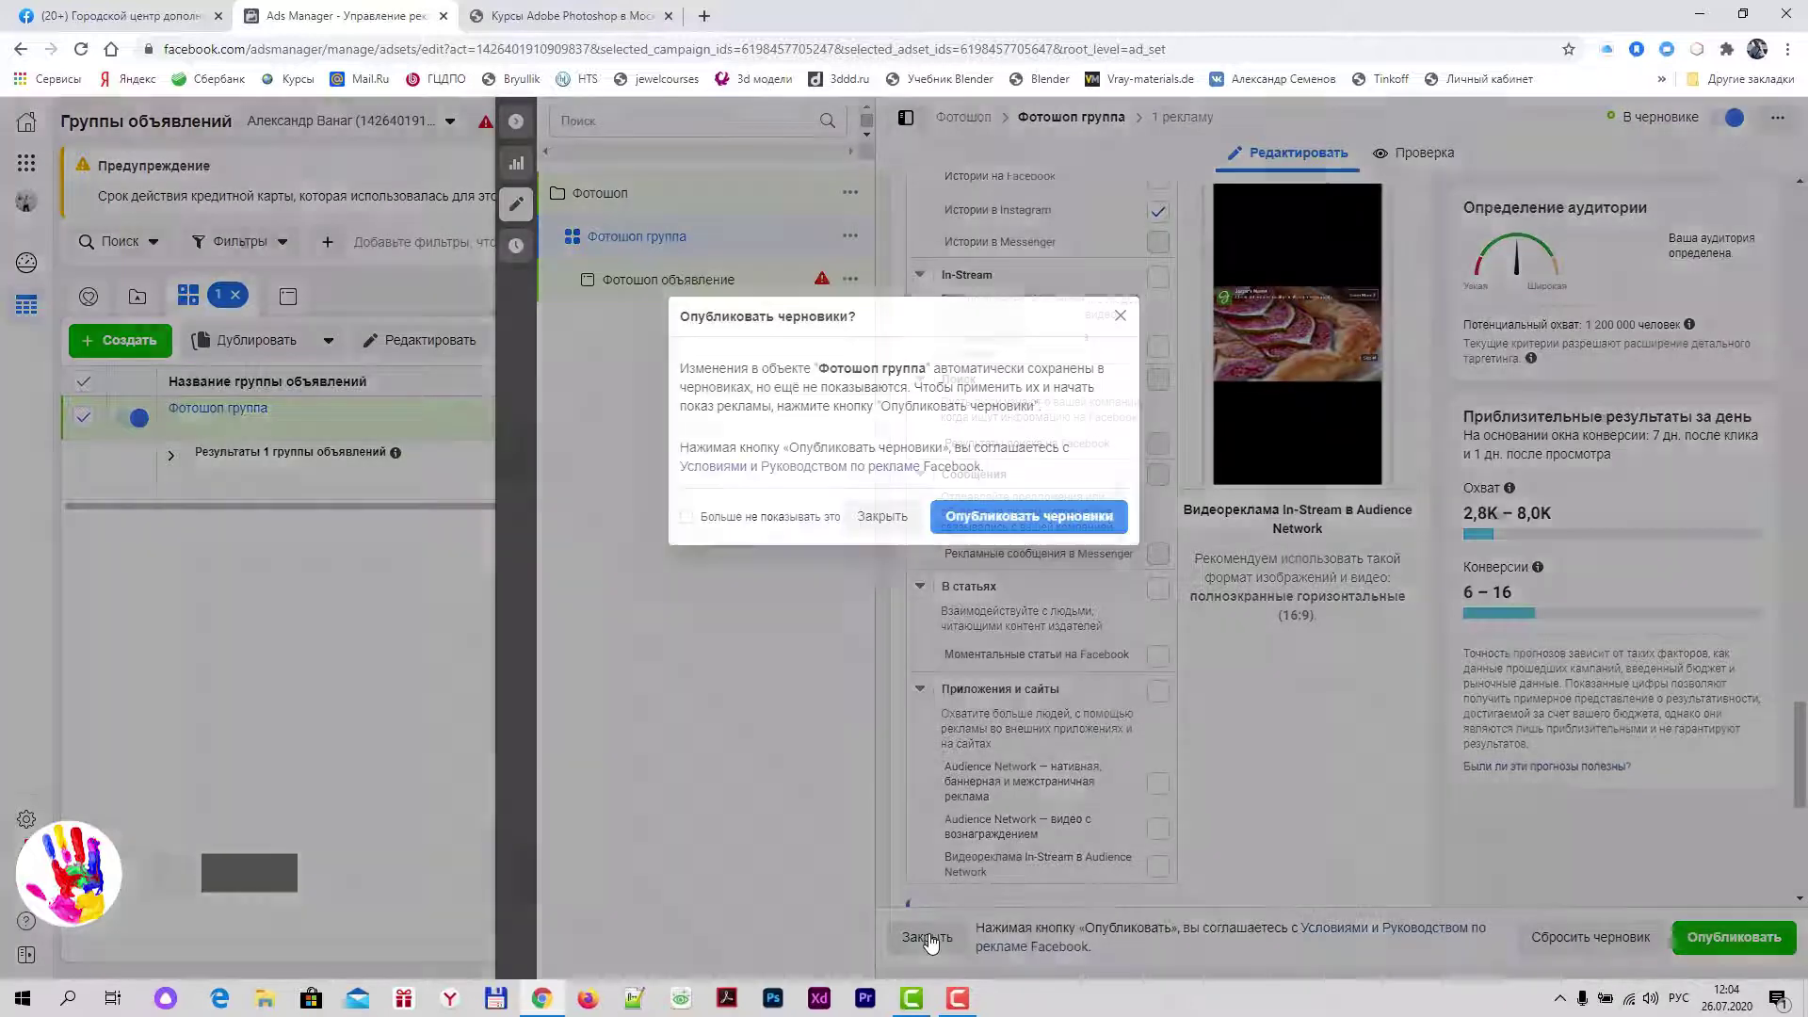
left_click(882, 518)
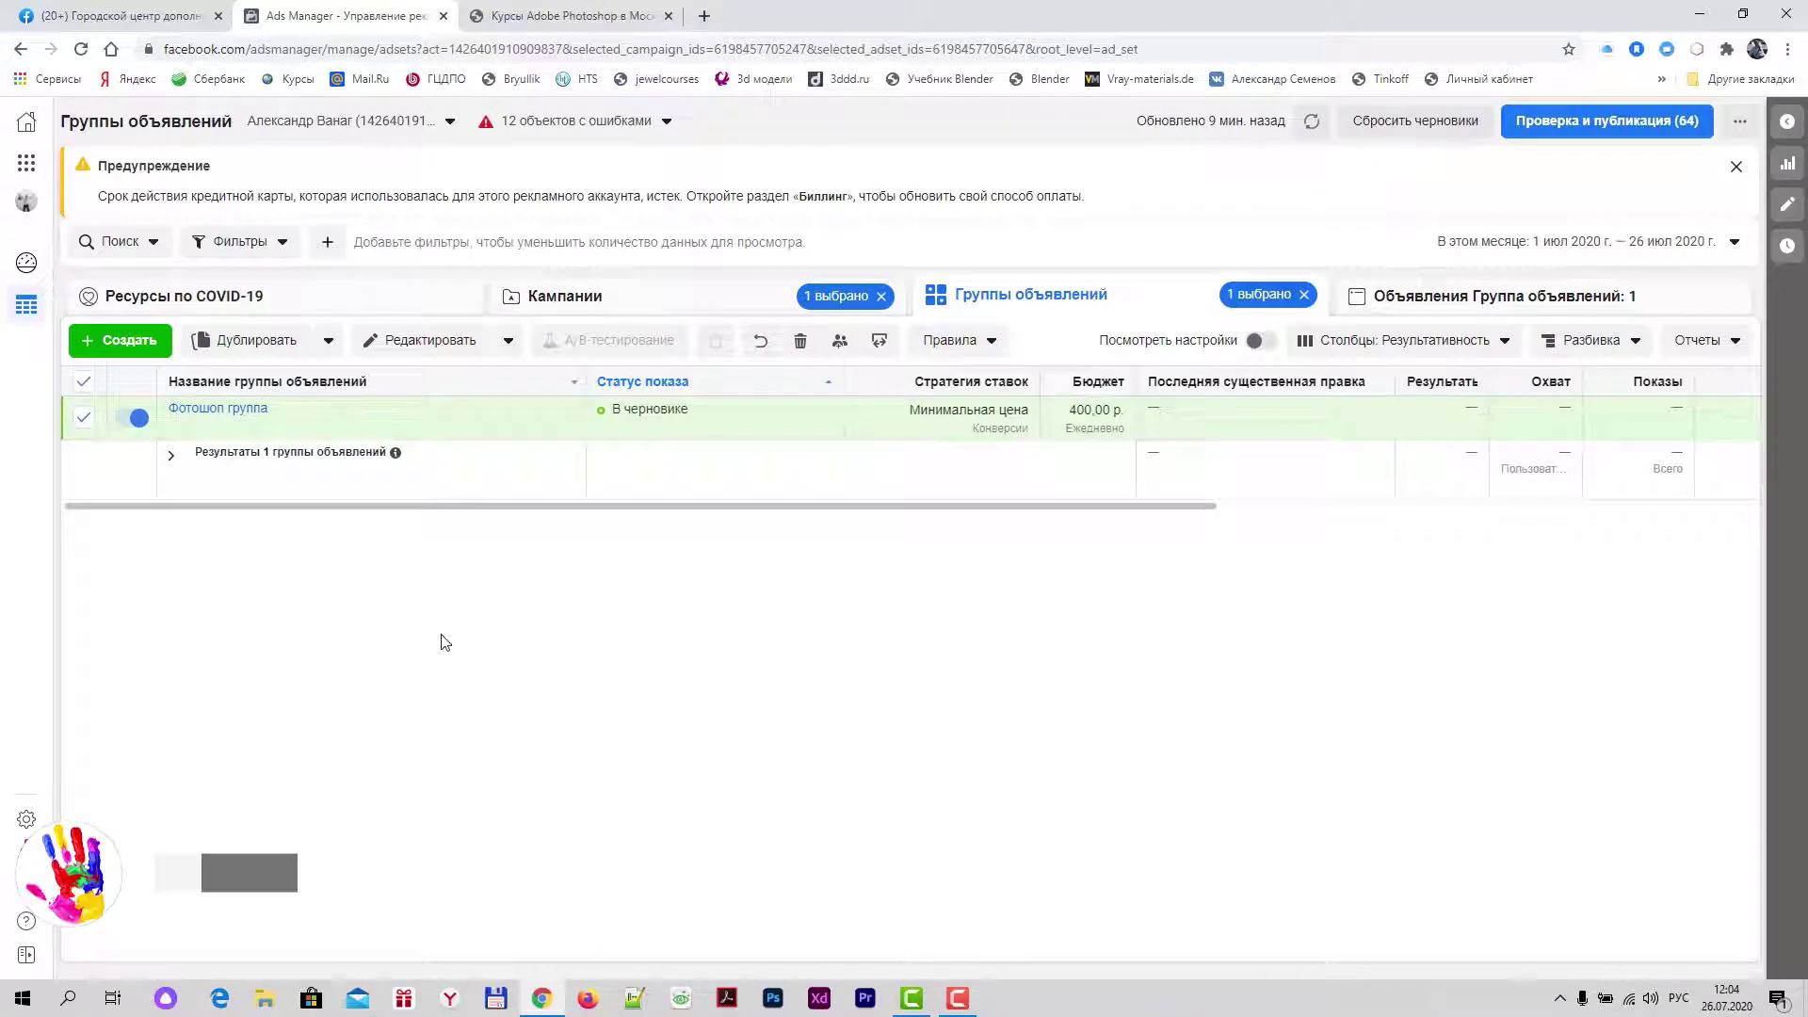
mouse_move(170, 433)
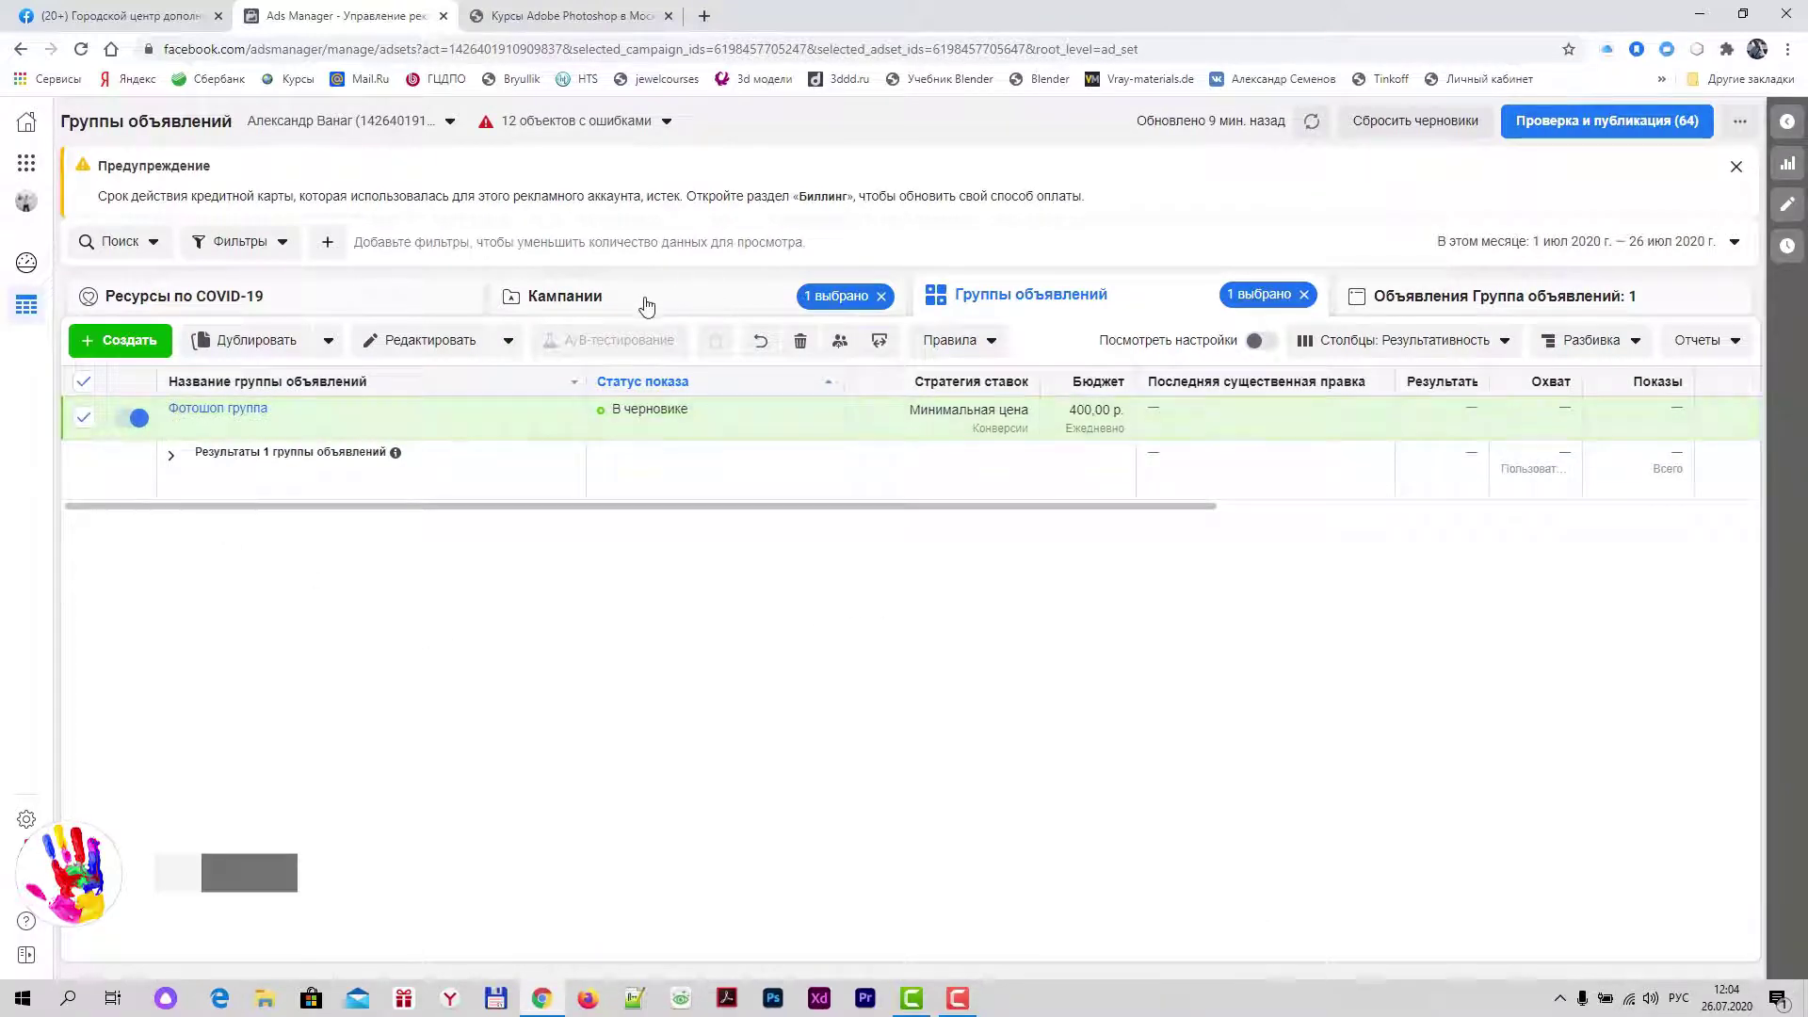